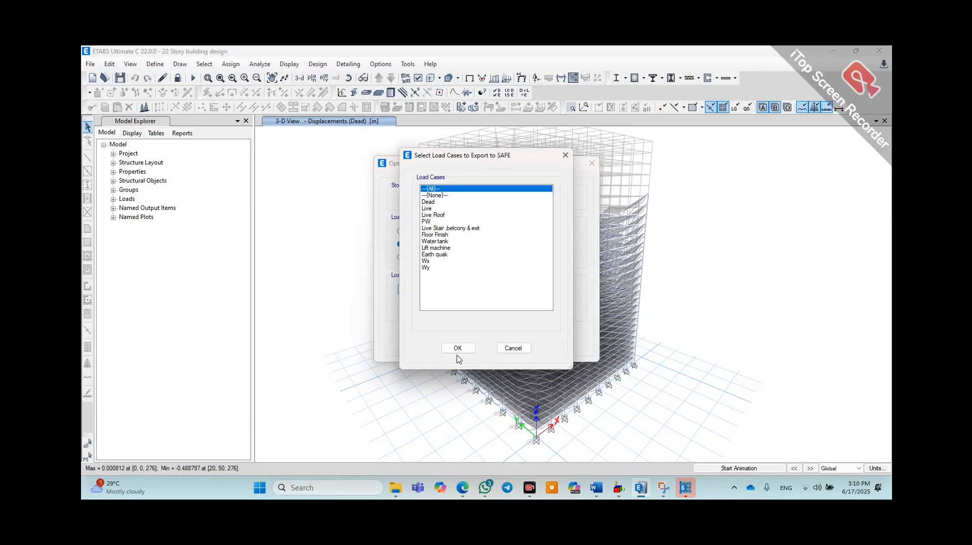
# Export the Base story with all load cases and combinations to SAFE, overwriting the existing file final model of safe.F2K
pyautogui.click(457, 349)
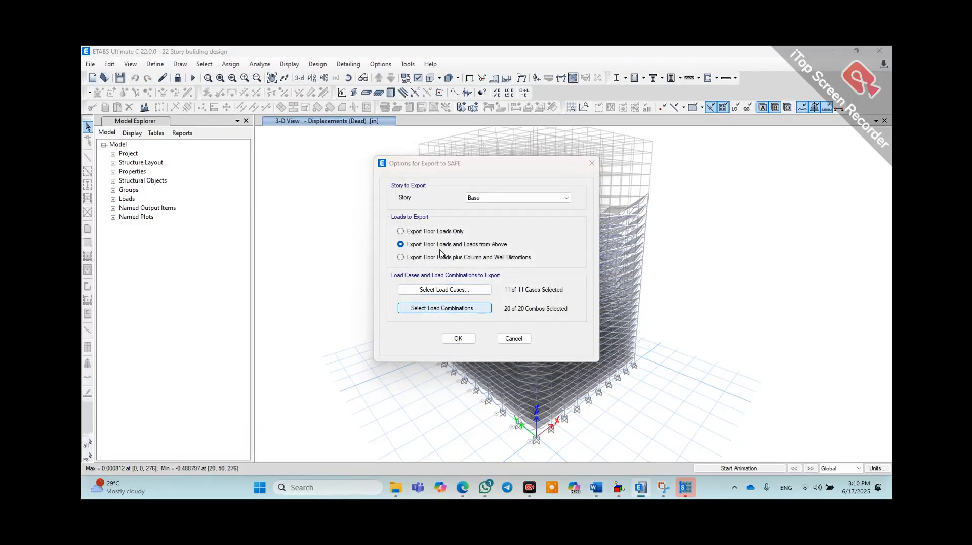
pyautogui.click(464, 351)
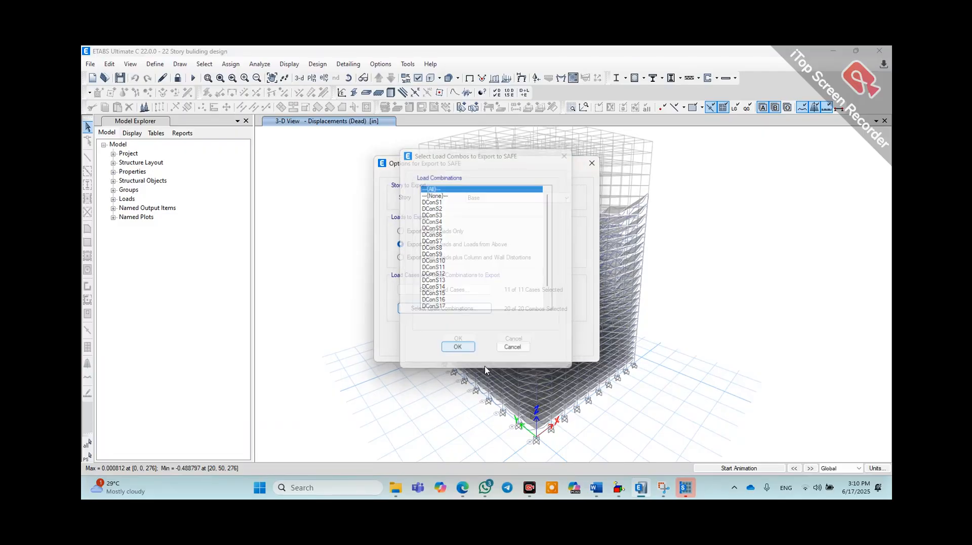
pyautogui.click(463, 342)
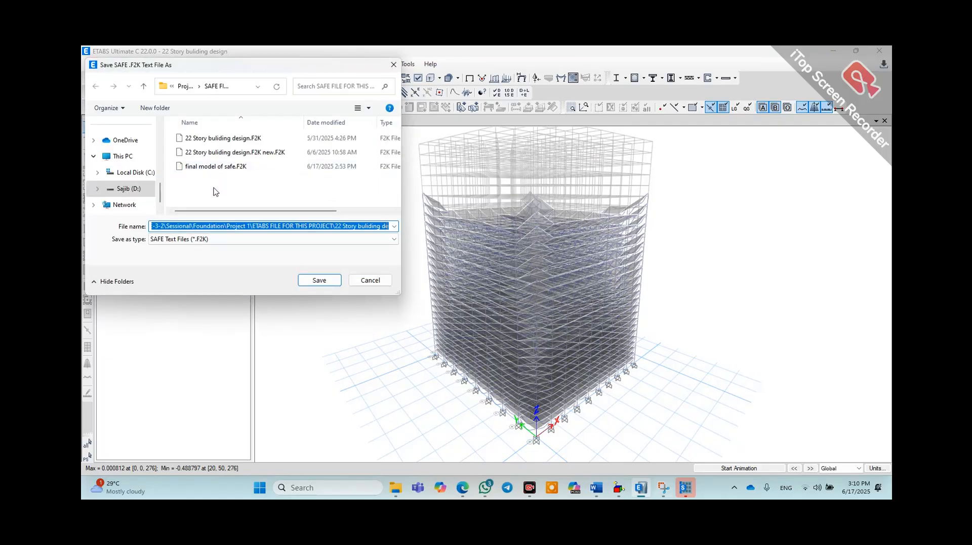
pyautogui.click(227, 170)
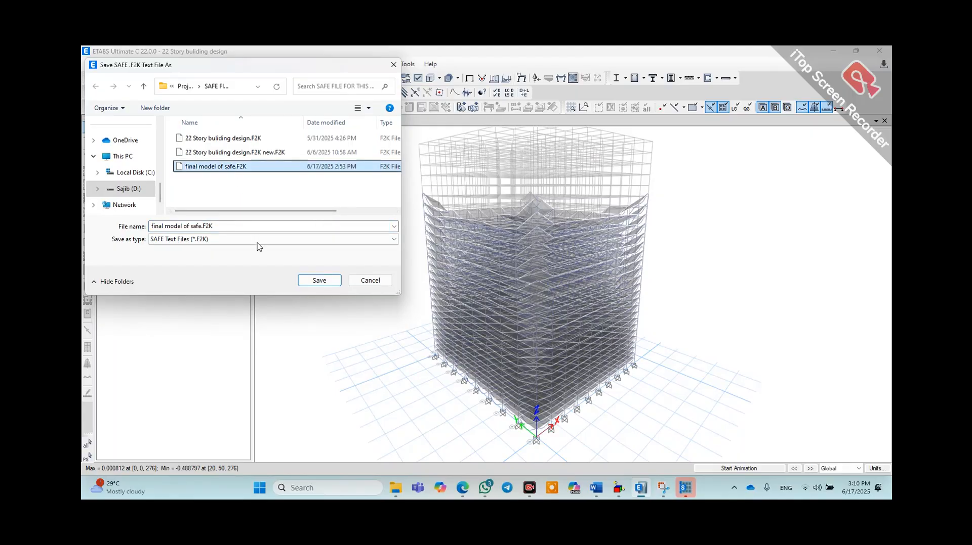
pyautogui.click(319, 280)
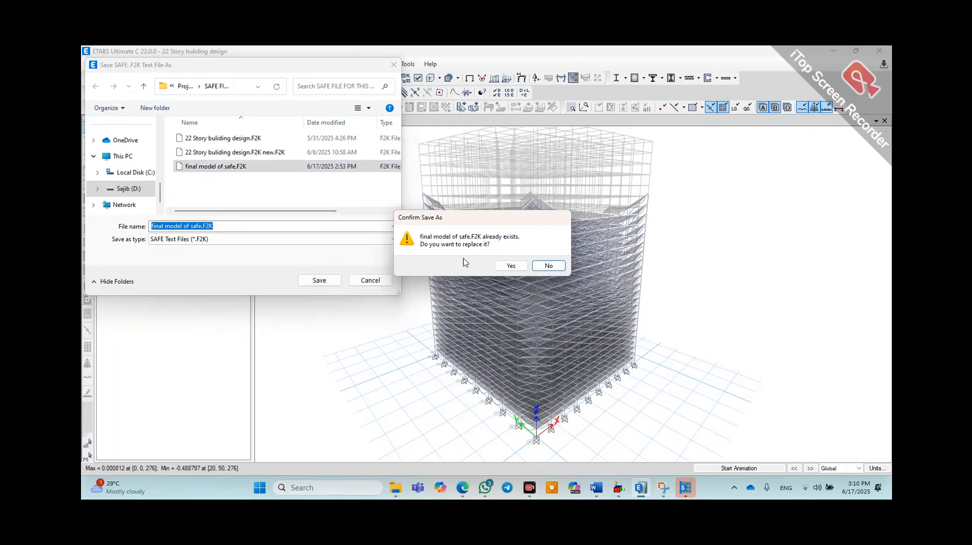
pyautogui.click(505, 265)
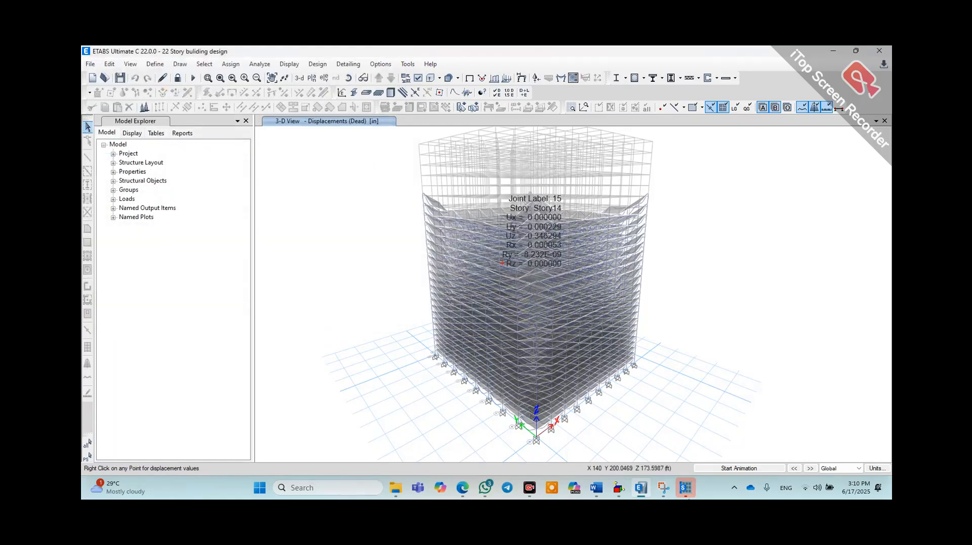
# Switch to SAFE and import the text file final model of safe.F2K
pyautogui.moveTo(686, 489)
pyautogui.click(686, 486)
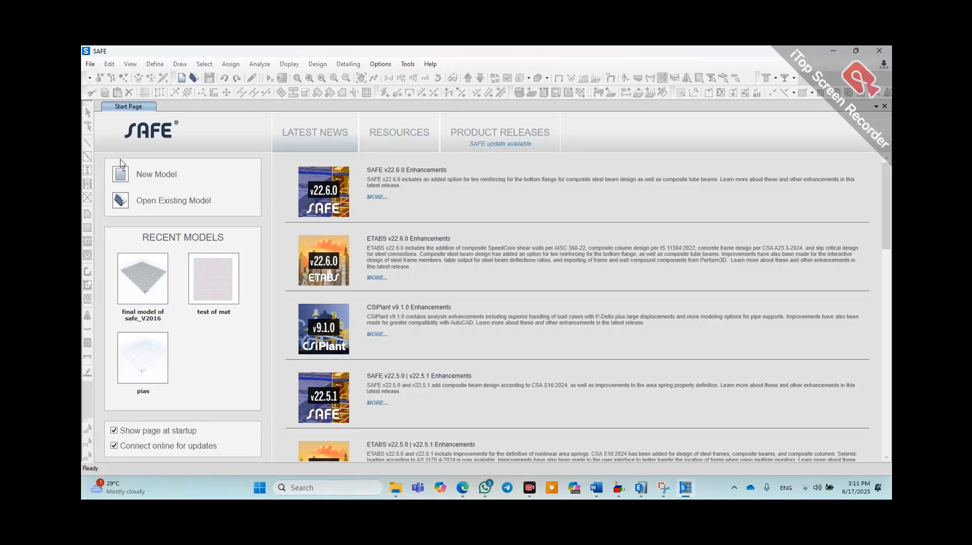
pyautogui.click(90, 64)
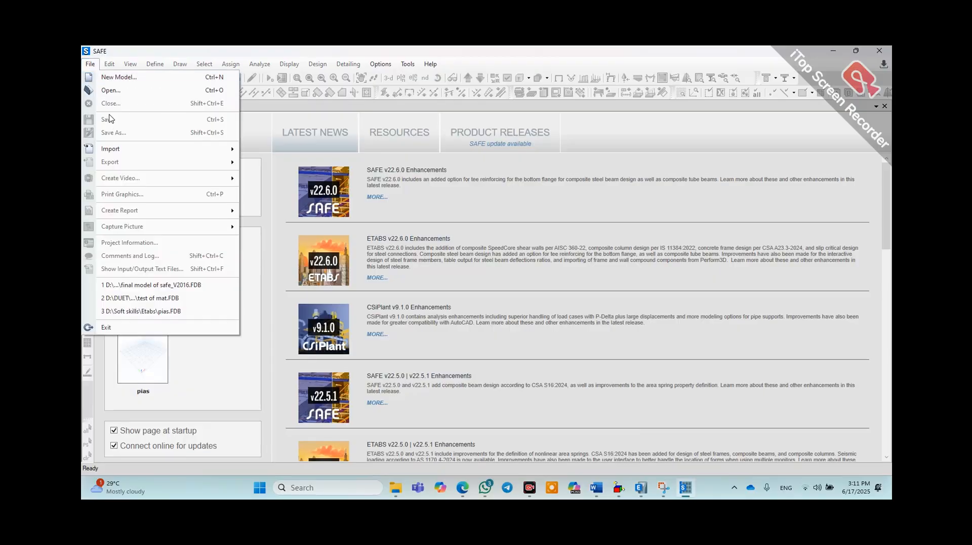
pyautogui.moveTo(122, 147)
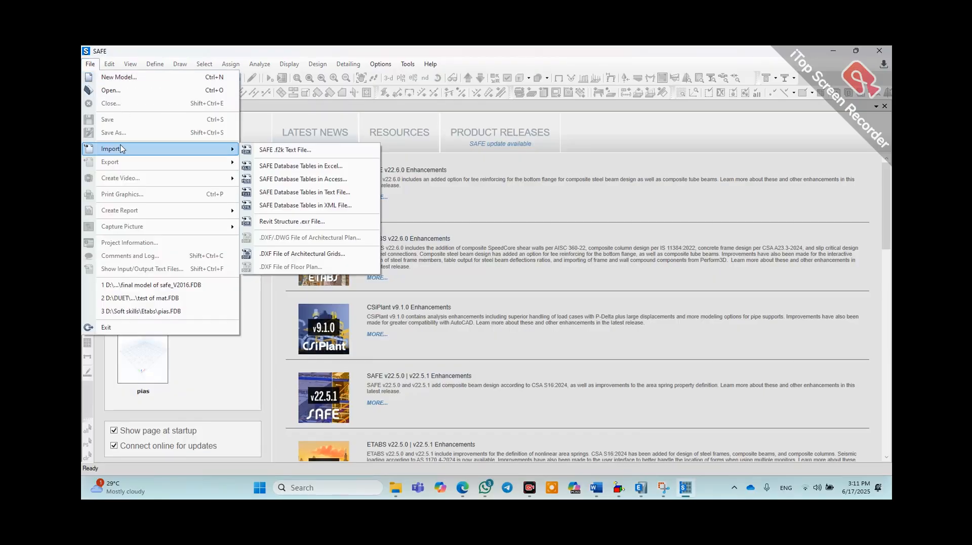
pyautogui.click(312, 151)
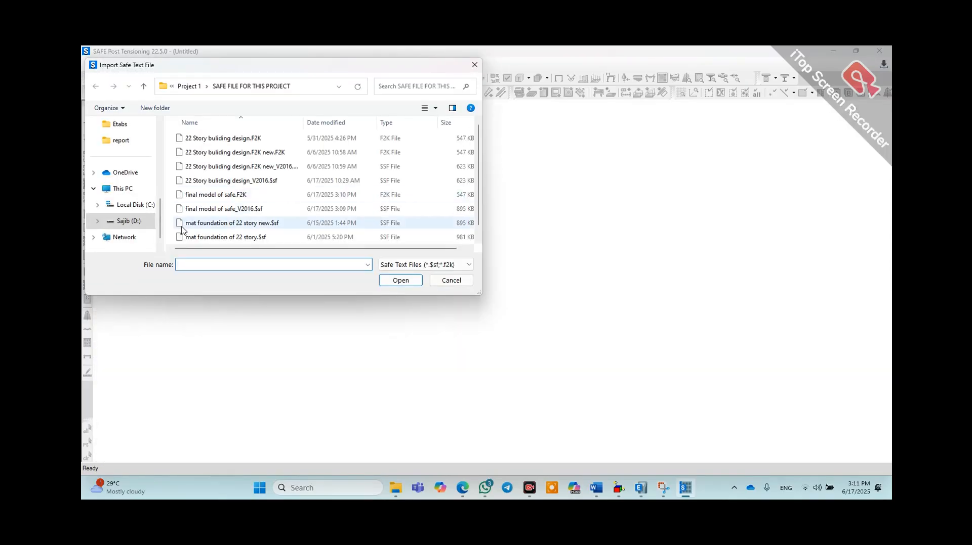
pyautogui.click(216, 196)
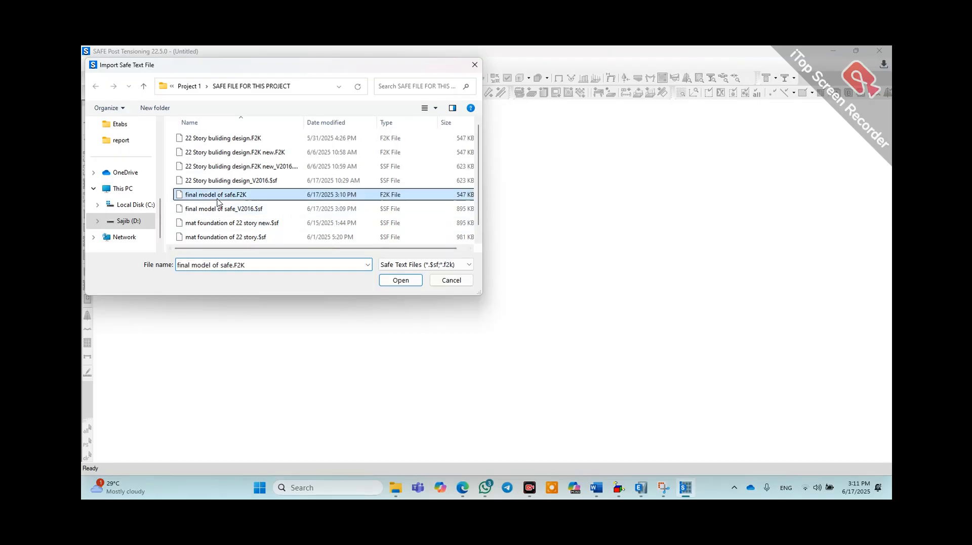
pyautogui.click(400, 281)
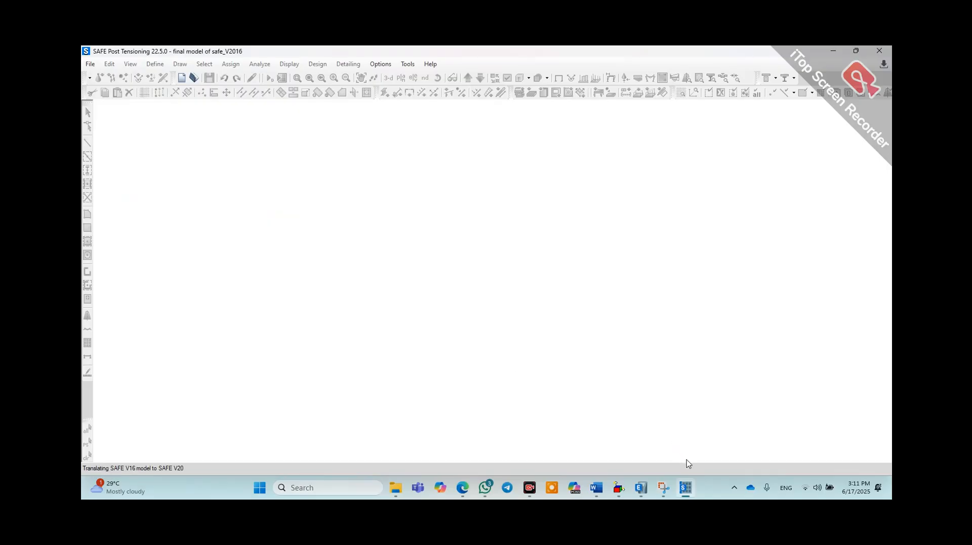
# Display the joint loads of the Dead_ABOVE load pattern with loading values in the 3-D view
pyautogui.click(607, 178)
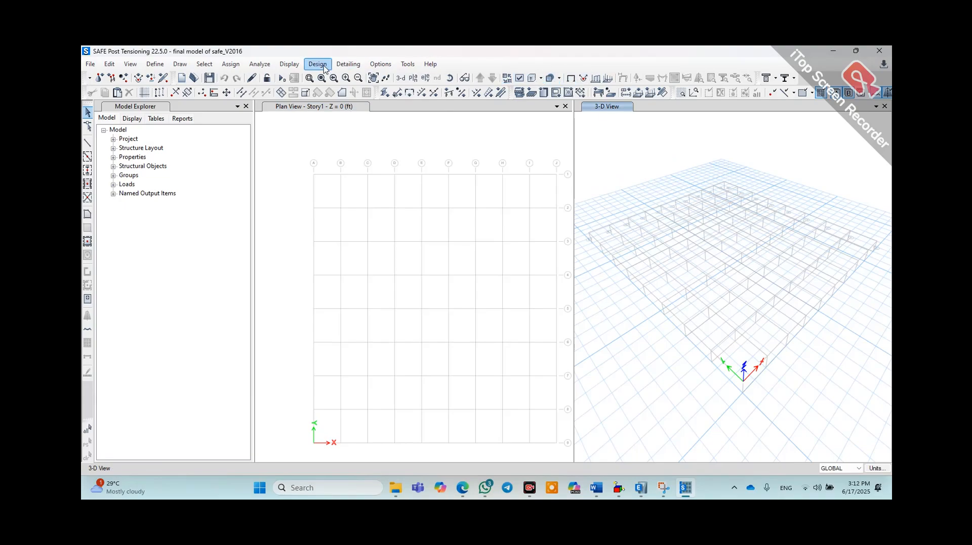
pyautogui.click(289, 64)
pyautogui.moveTo(344, 93)
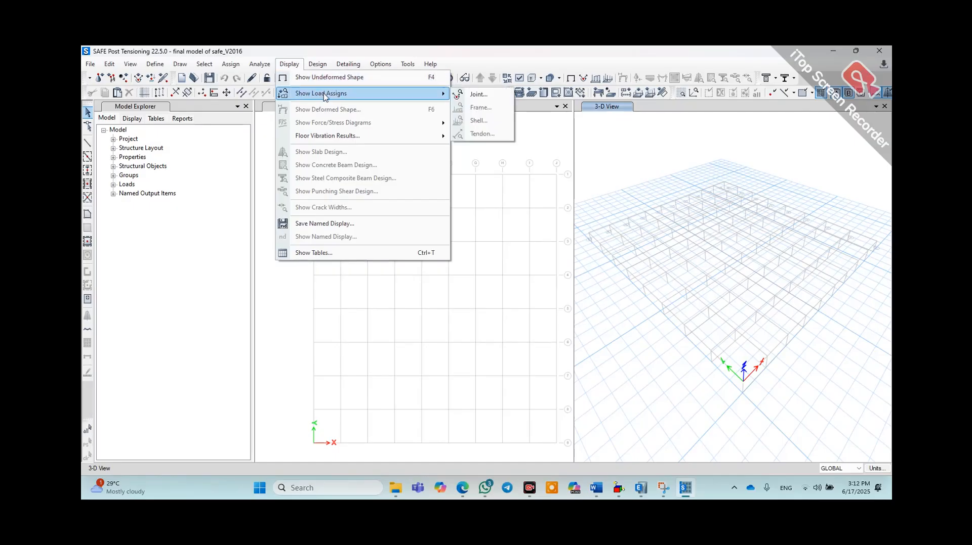
pyautogui.click(473, 94)
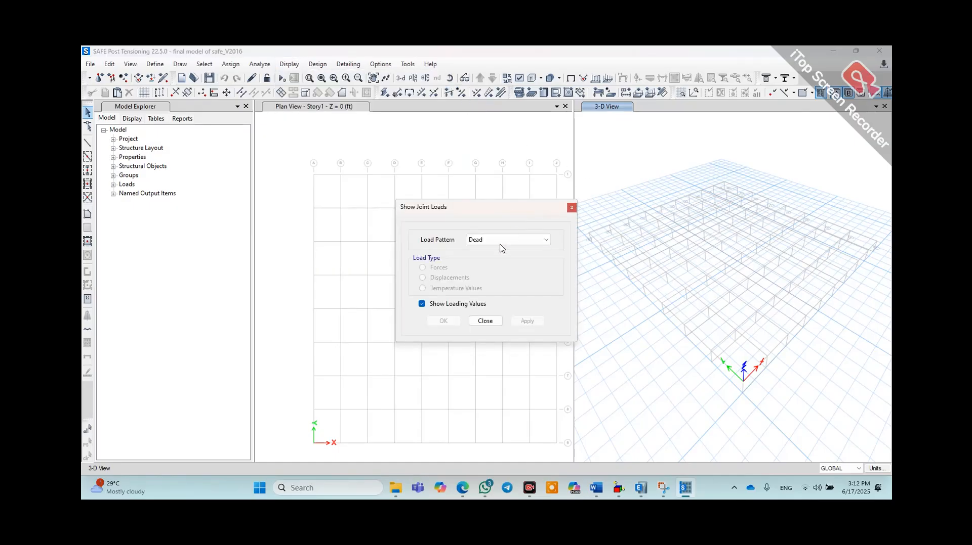
pyautogui.click(501, 240)
pyautogui.scroll(-5, 502, 362)
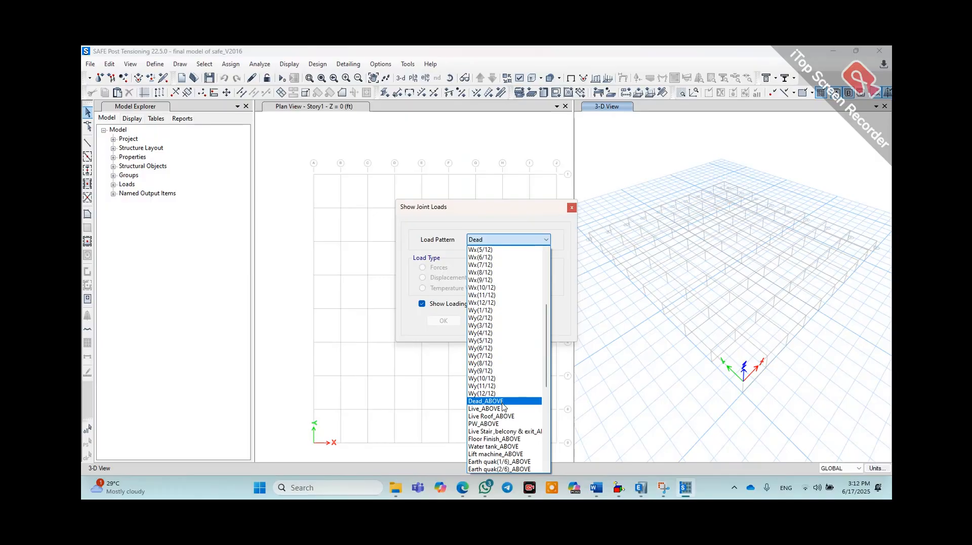
pyautogui.click(502, 401)
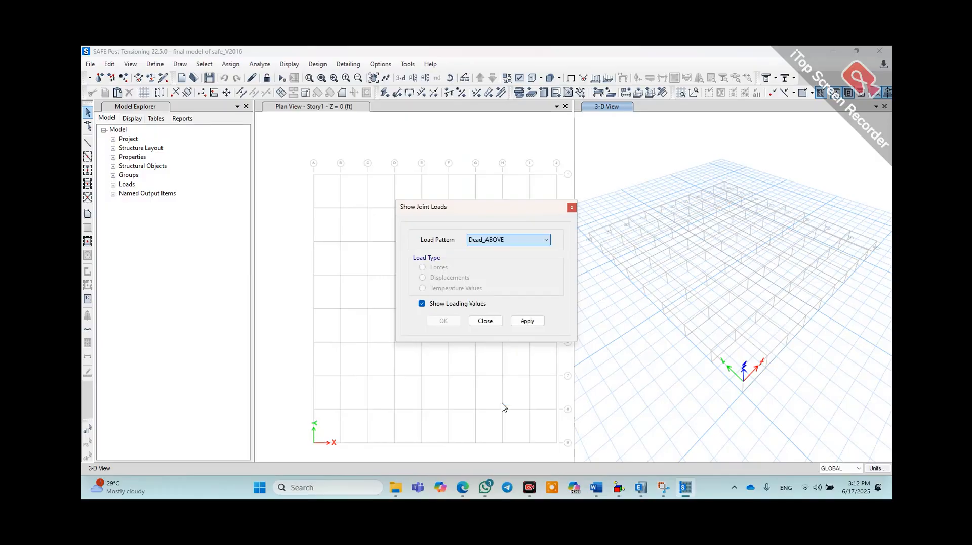
pyautogui.click(532, 322)
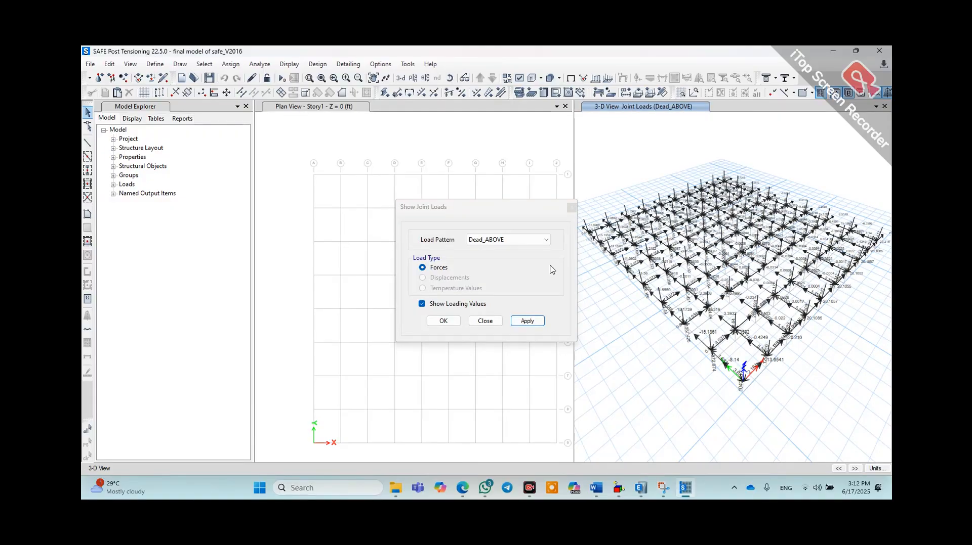
pyautogui.click(443, 322)
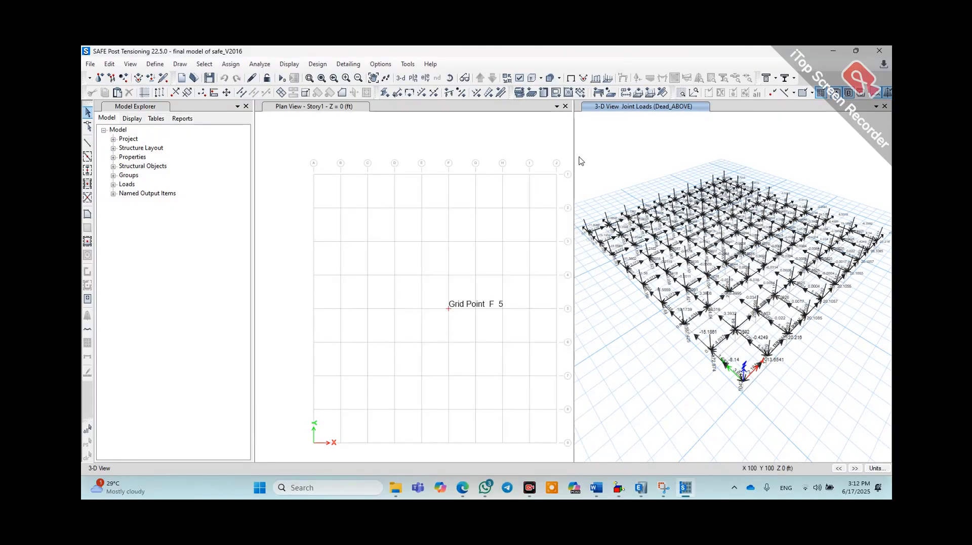
# Restore the undeformed shape in the 3-D view and make the Story1 plan view active
pyautogui.click(289, 64)
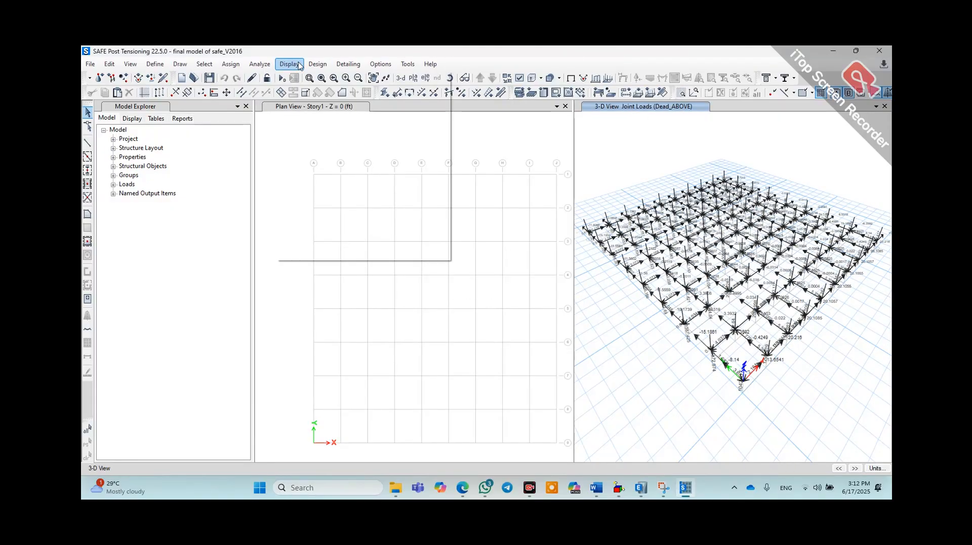
pyautogui.click(327, 79)
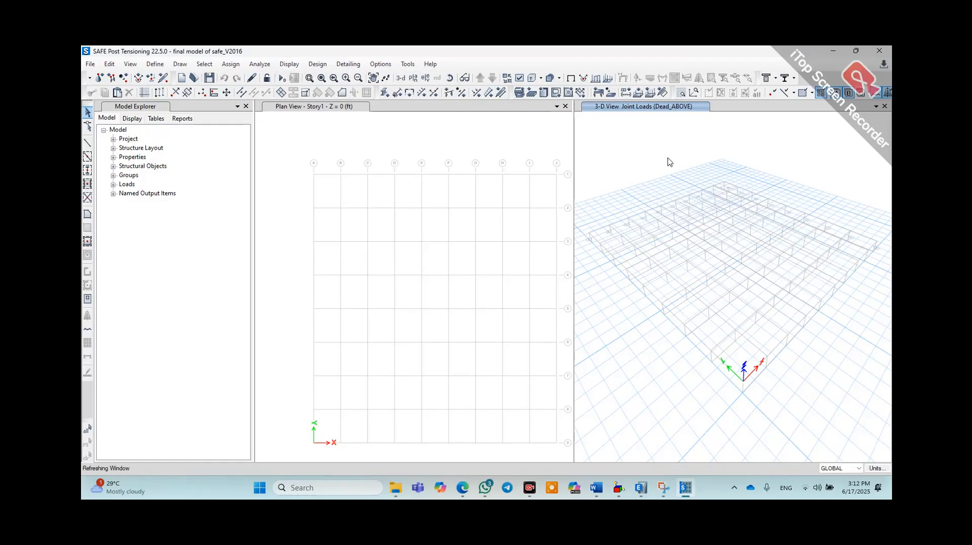
pyautogui.click(454, 139)
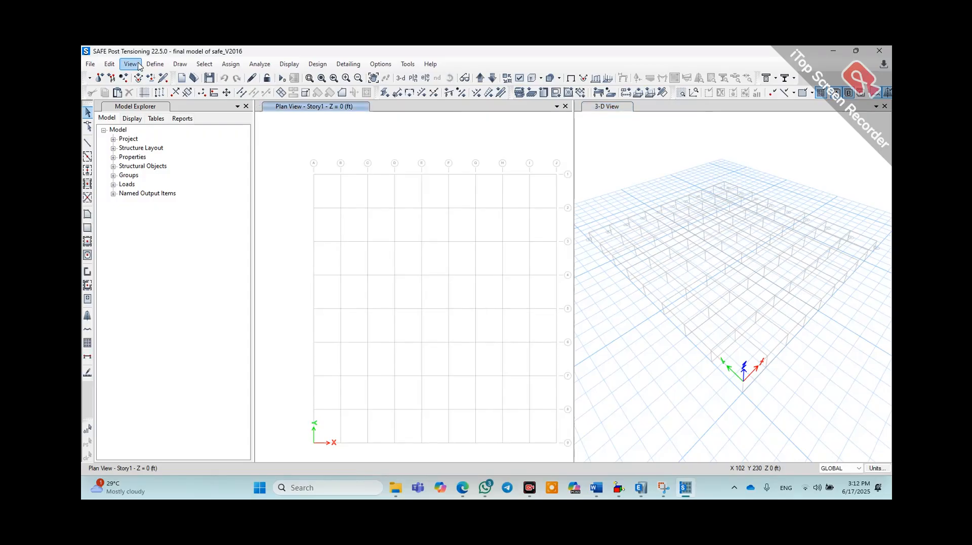
# Add a new United States concrete material with the Customary standard and grade f'c 4000 psi
pyautogui.click(155, 63)
pyautogui.click(155, 64)
pyautogui.click(155, 64)
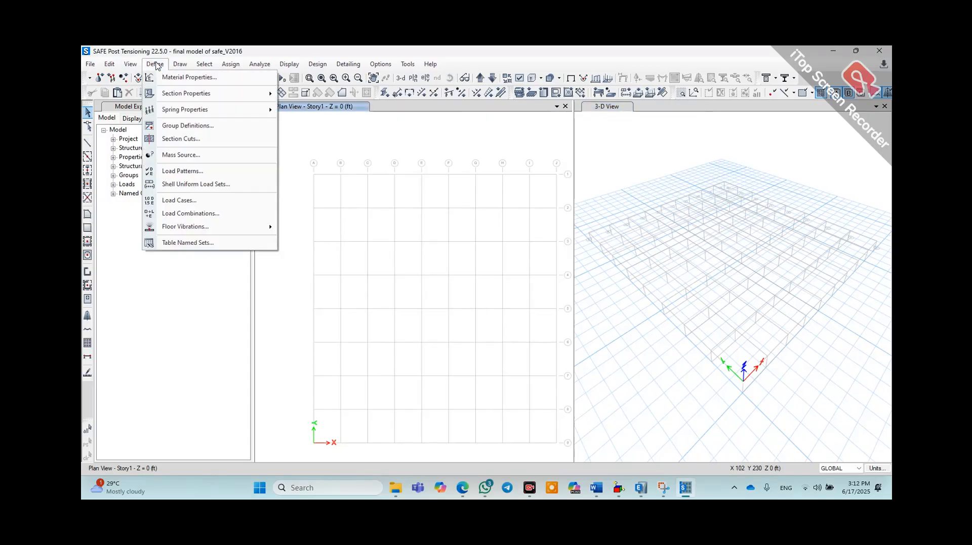
pyautogui.click(167, 76)
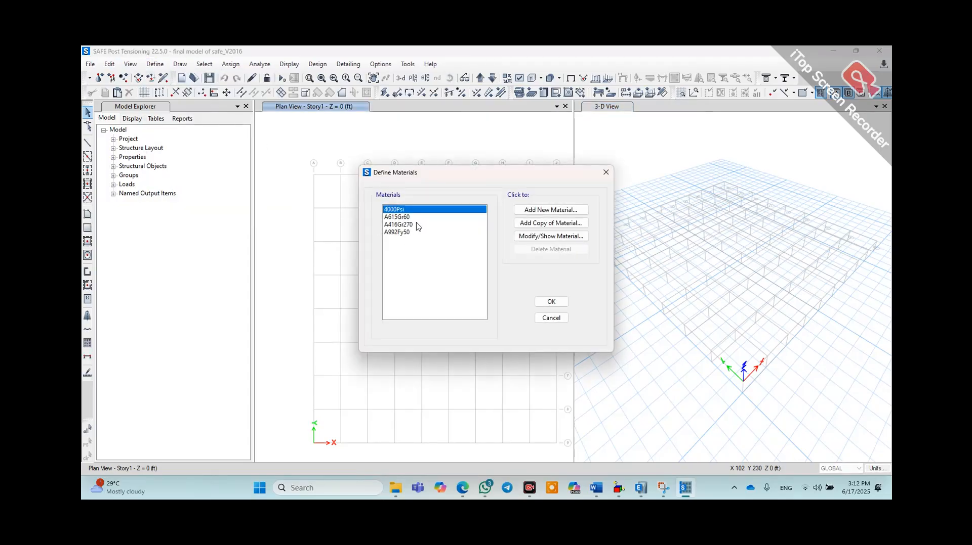
pyautogui.click(552, 210)
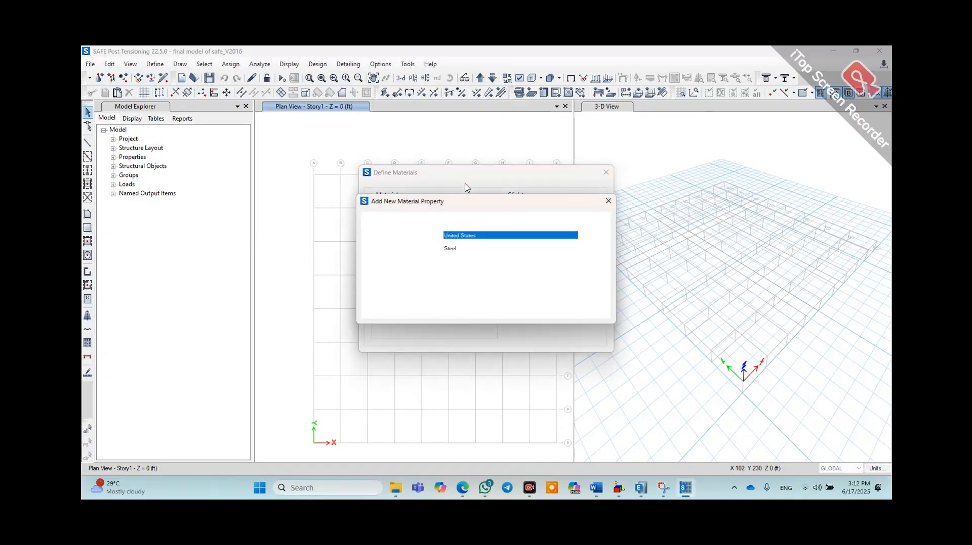
pyautogui.click(475, 248)
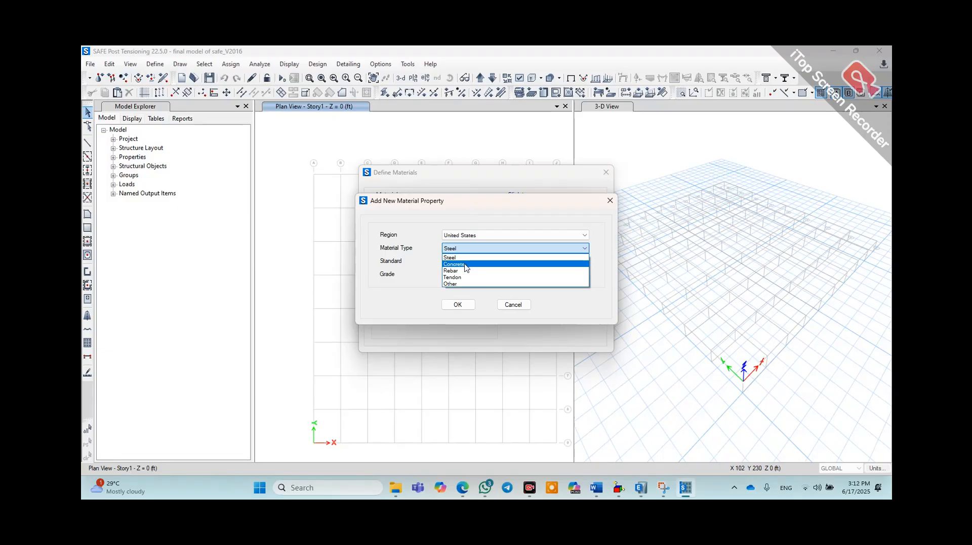
pyautogui.click(467, 262)
pyautogui.click(474, 275)
pyautogui.click(481, 282)
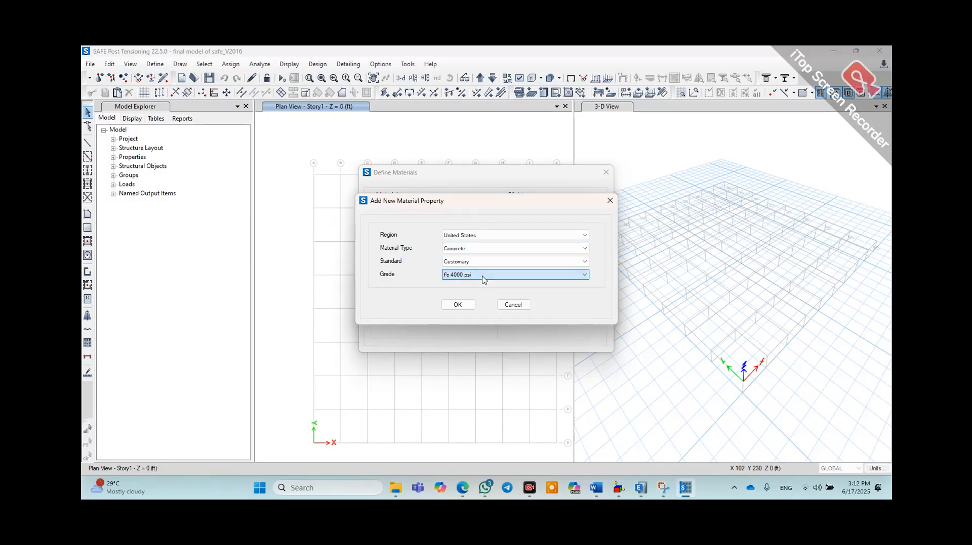
pyautogui.click(458, 305)
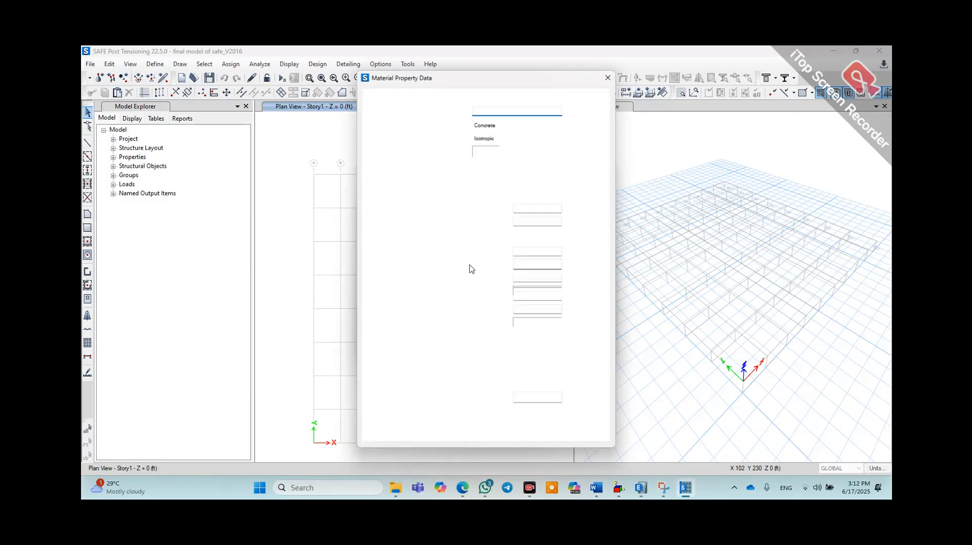
# Name the new concrete material fc=4000 and accept its default mechanical and design properties
pyautogui.moveTo(506, 111); pyautogui.dragTo(444, 111)
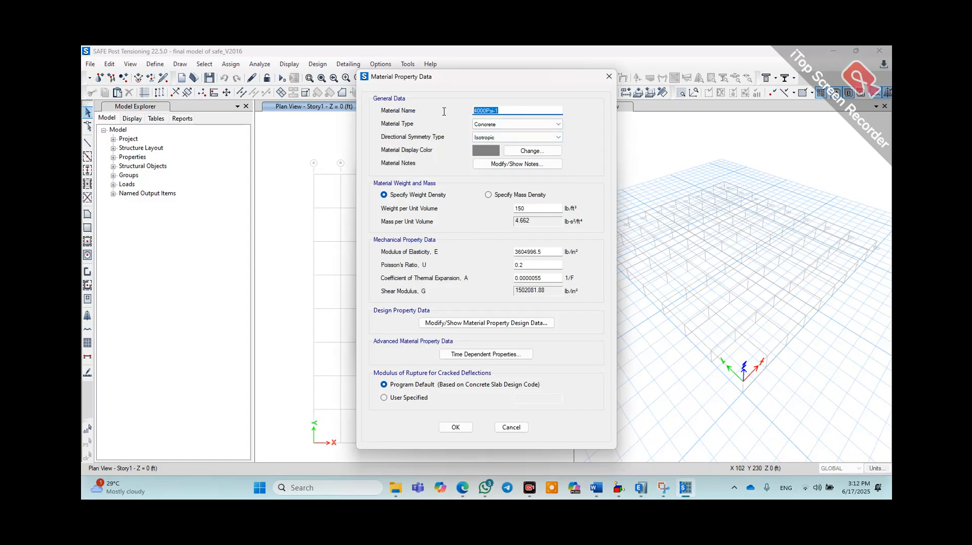
pyautogui.write('fc=4000')
pyautogui.click(392, 197)
pyautogui.click(548, 252)
pyautogui.moveTo(515, 255); pyautogui.dragTo(540, 256)
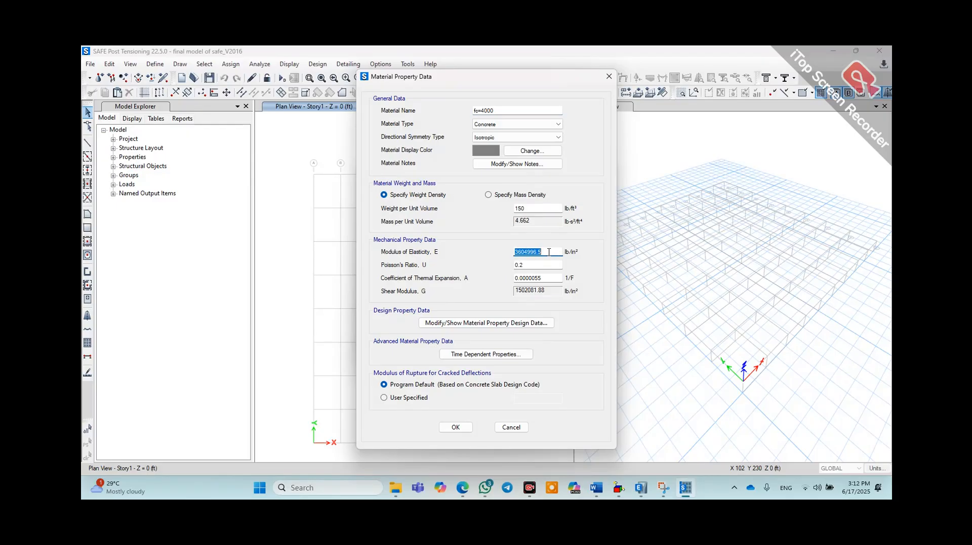
pyautogui.click(453, 325)
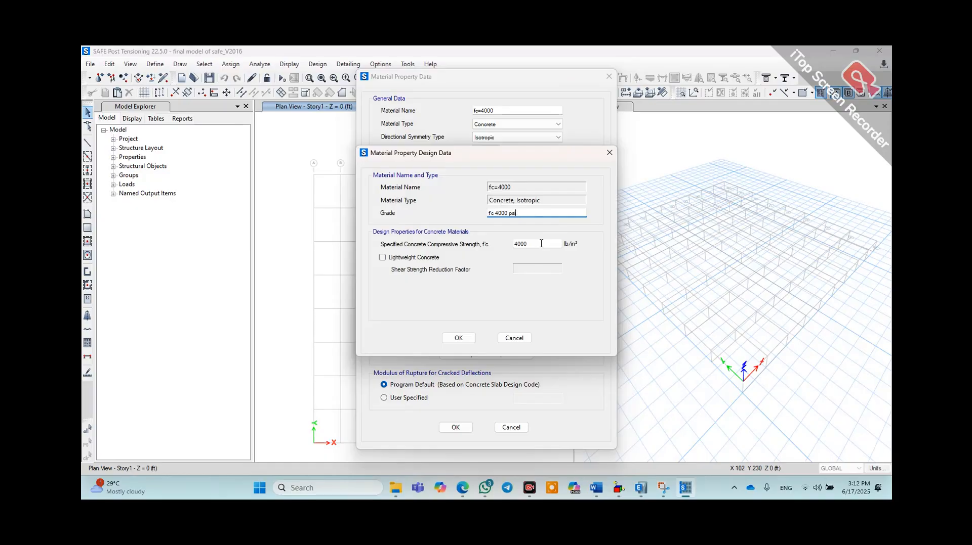
pyautogui.click(459, 338)
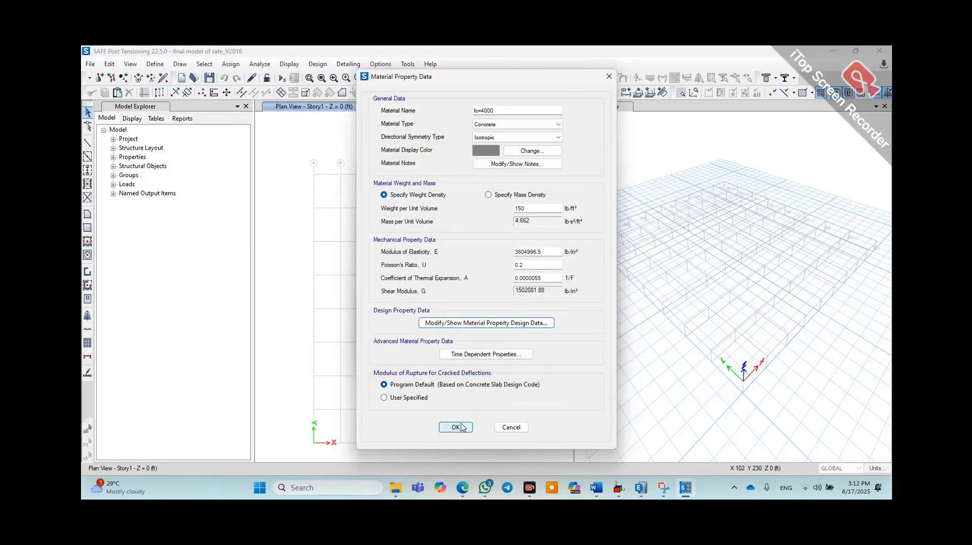
pyautogui.click(455, 428)
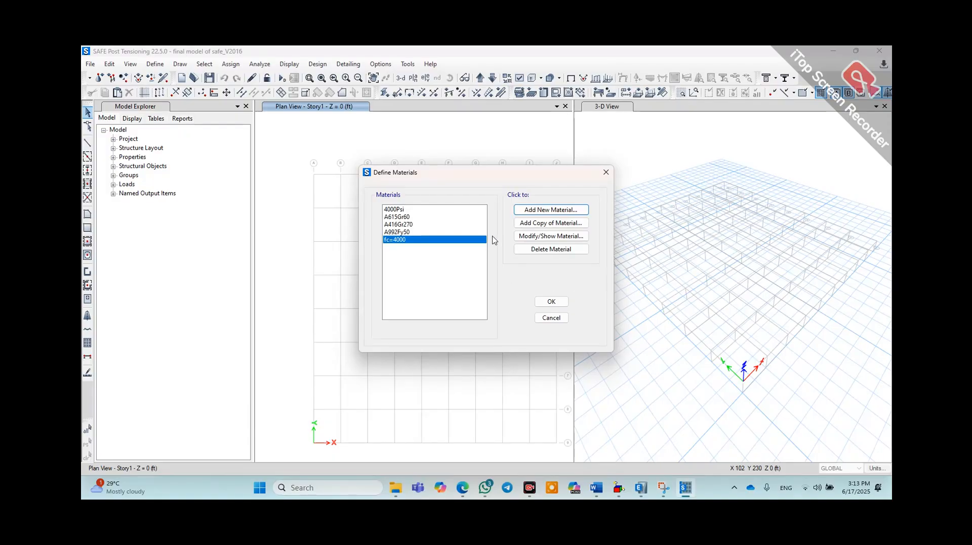
# Add a copy of the fc=4000 material, change its type to Rebar and name it fy=60ksi
pyautogui.click(534, 227)
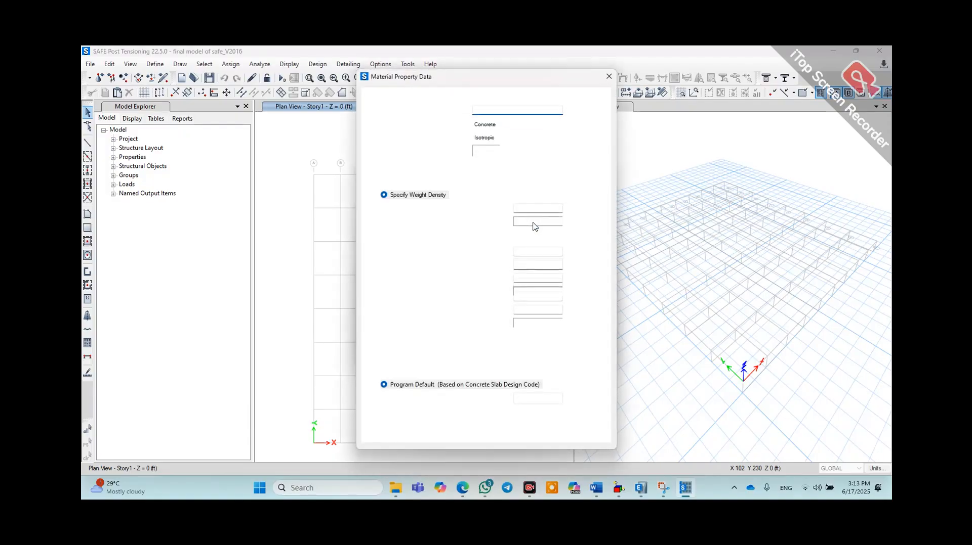
pyautogui.click(529, 125)
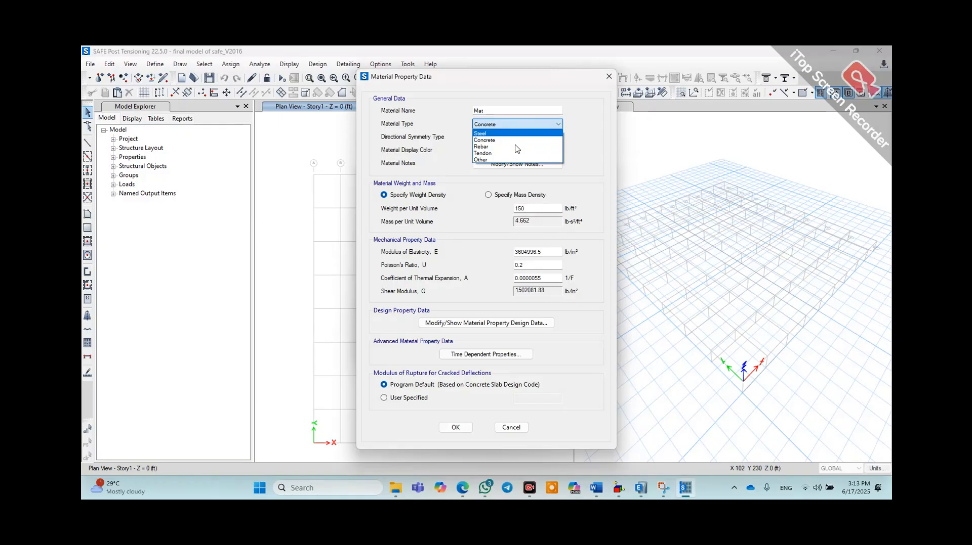
pyautogui.click(506, 146)
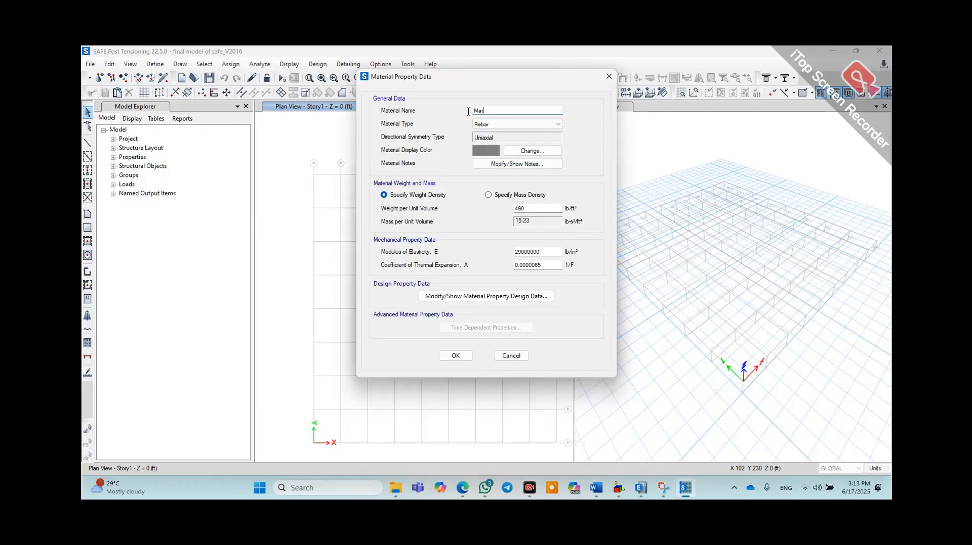
pyautogui.write('fy=60ksi')
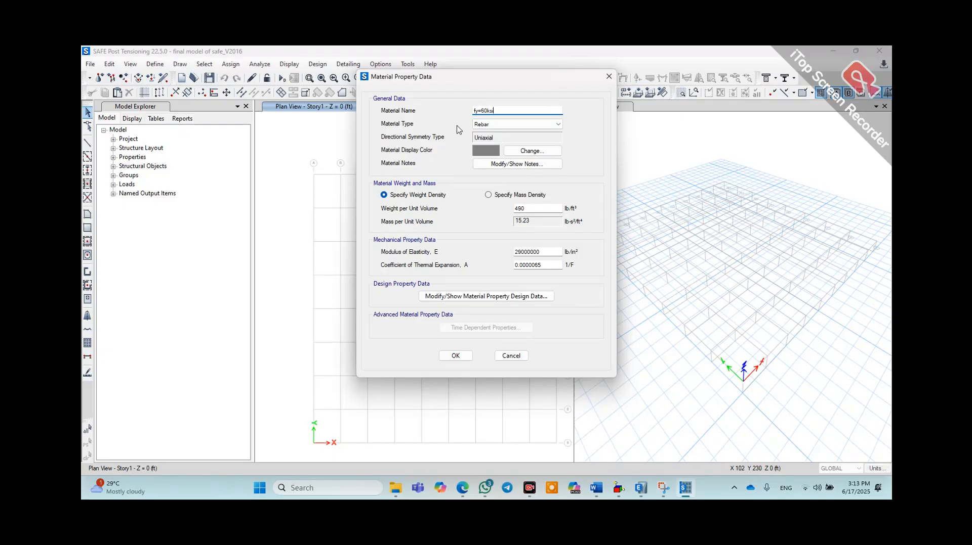
pyautogui.click(501, 124)
pyautogui.click(500, 125)
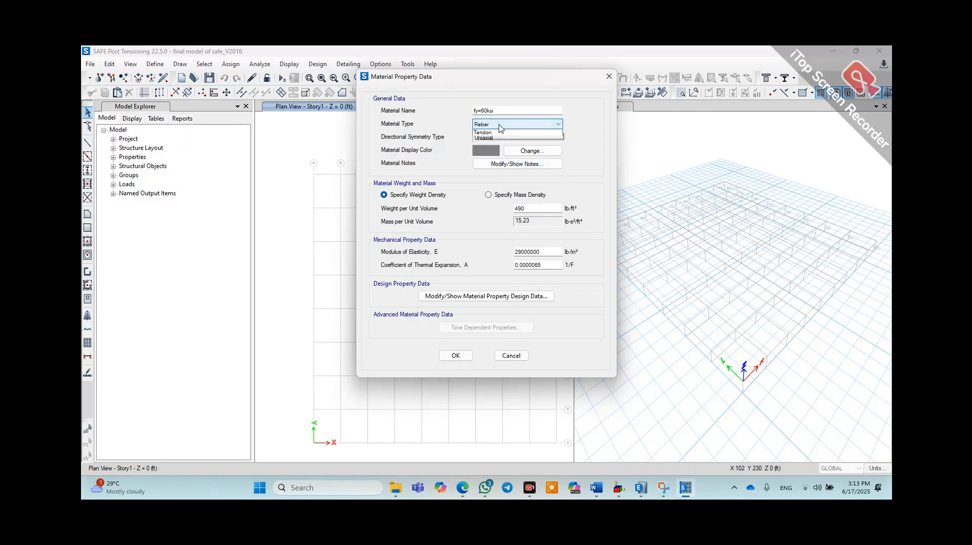
pyautogui.click(502, 125)
pyautogui.click(505, 127)
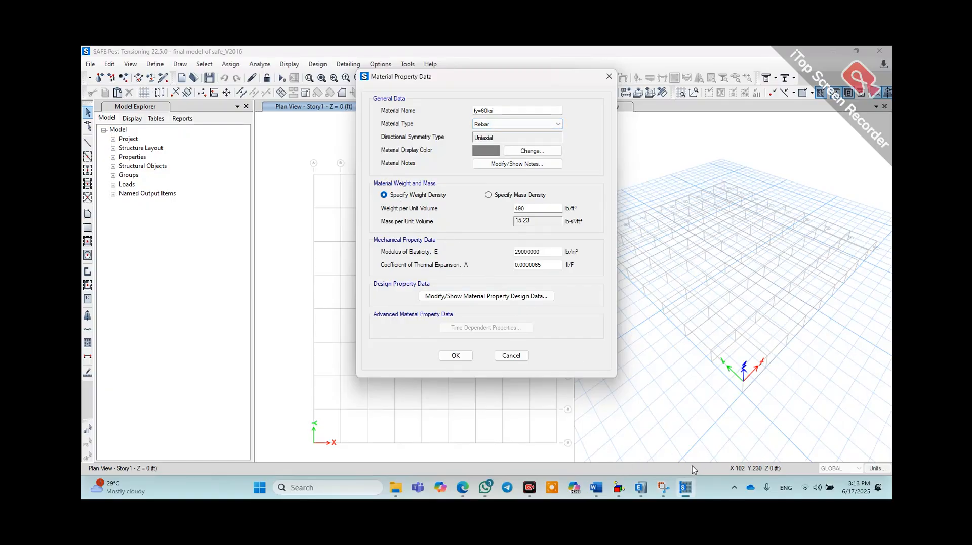
# Accept the default Grade 60 design properties of the rebar material and finish the material definitions
pyautogui.click(540, 252)
pyautogui.click(460, 297)
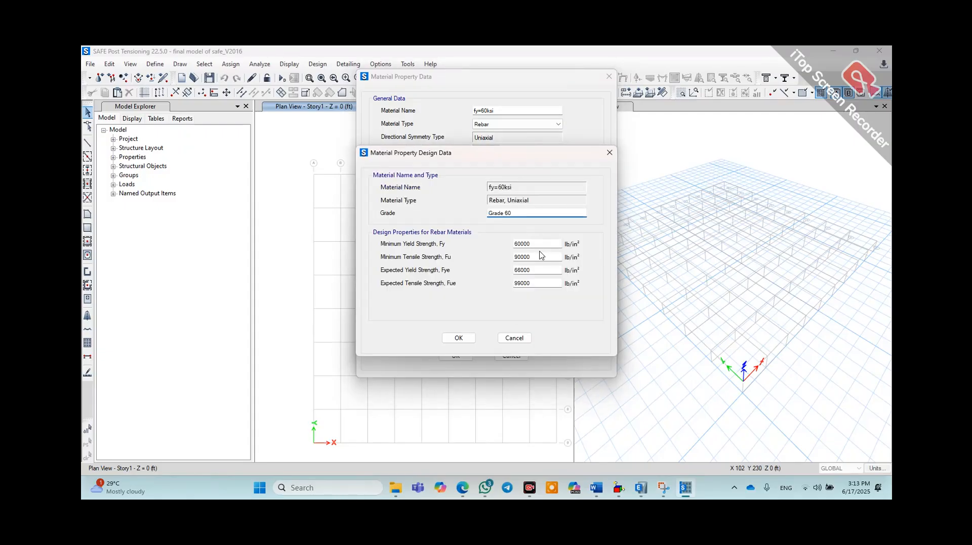
pyautogui.press('Tab')
pyautogui.press('Tab')
pyautogui.press('Tab')
pyautogui.press('Tab')
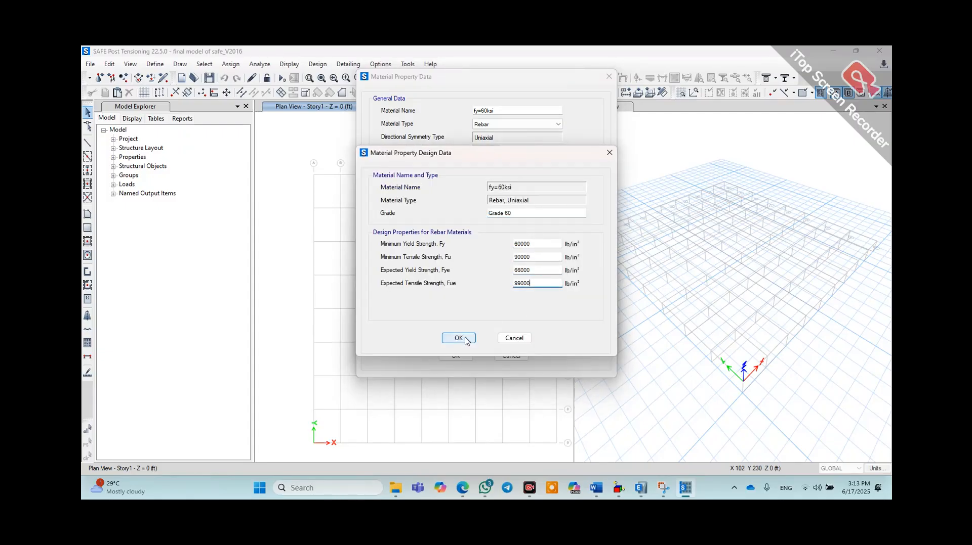
pyautogui.click(458, 338)
pyautogui.click(456, 355)
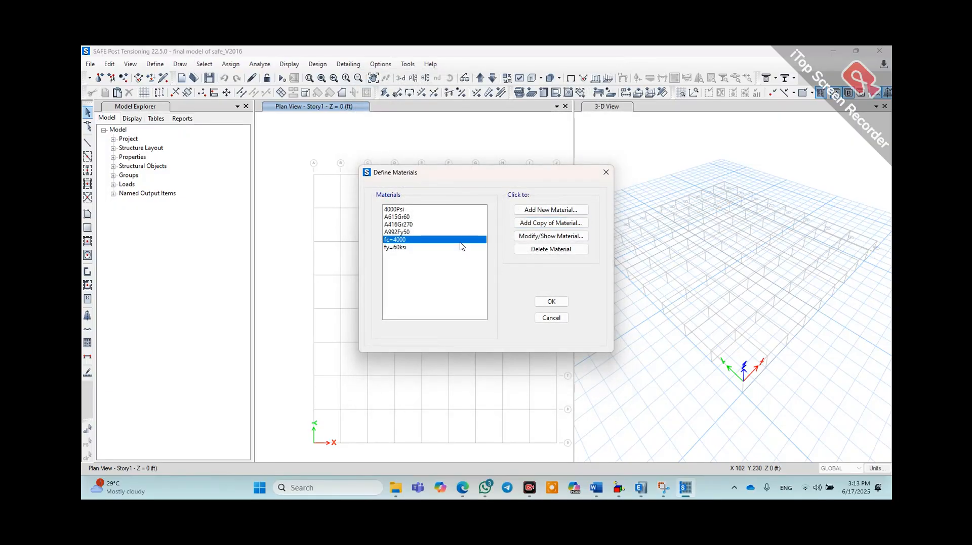
pyautogui.click(552, 303)
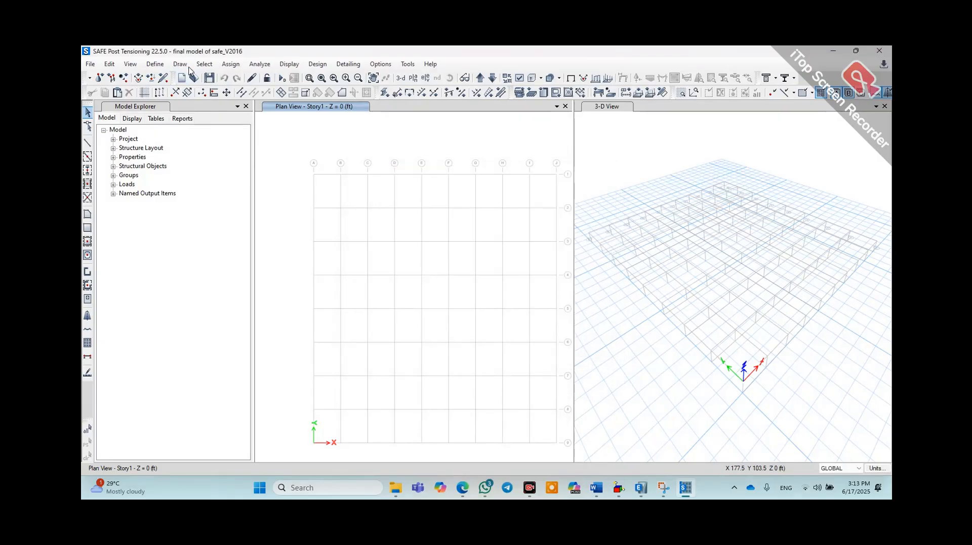
# Add a copy of the SLAB1 slab property, name it mat and assign it the fc=4000 material
pyautogui.click(154, 63)
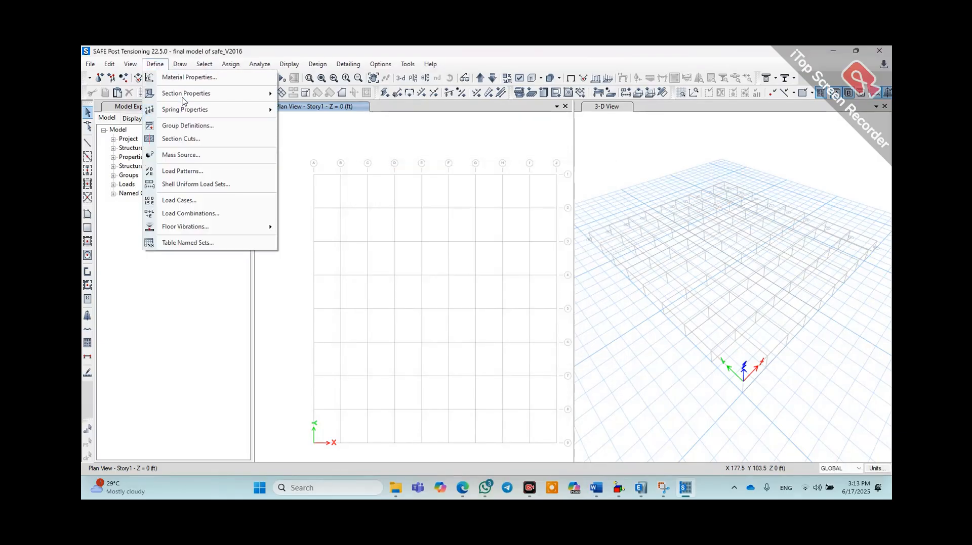
pyautogui.moveTo(170, 94)
pyautogui.click(311, 128)
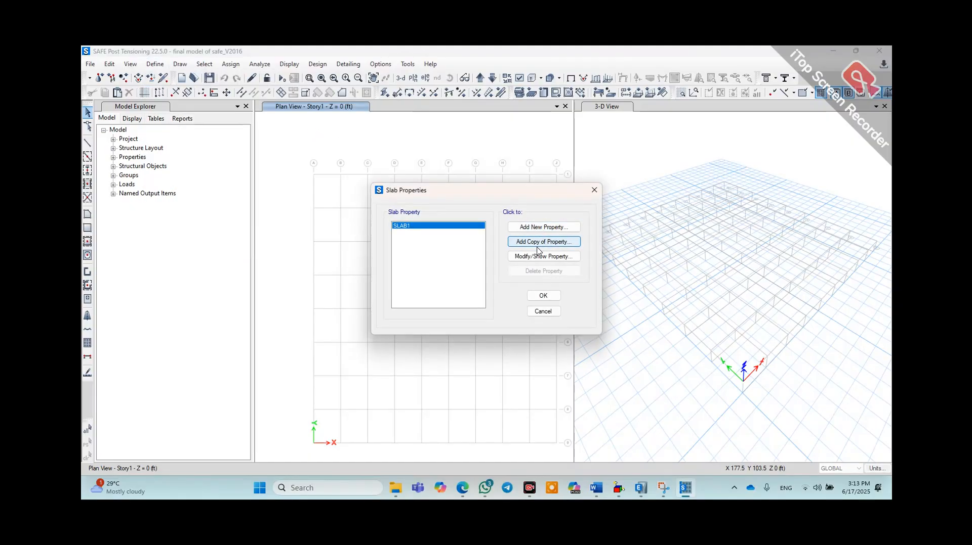
pyautogui.click(538, 251)
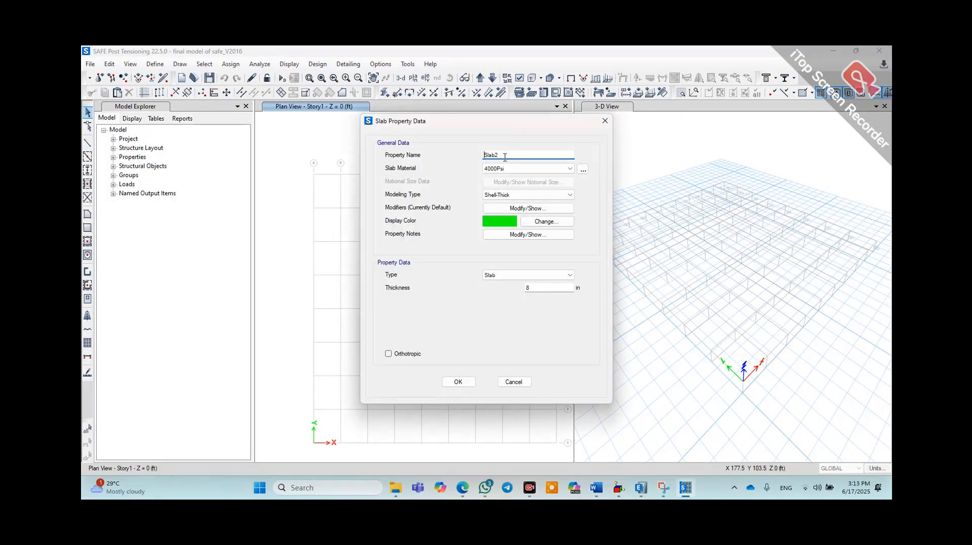
pyautogui.doubleClick(504, 157)
pyautogui.write('mat')
pyautogui.click(511, 169)
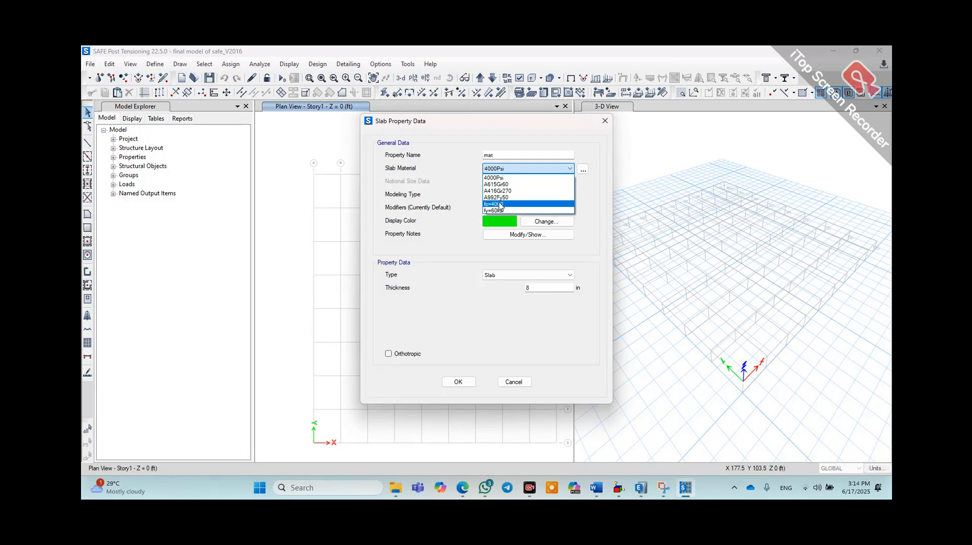
pyautogui.click(514, 207)
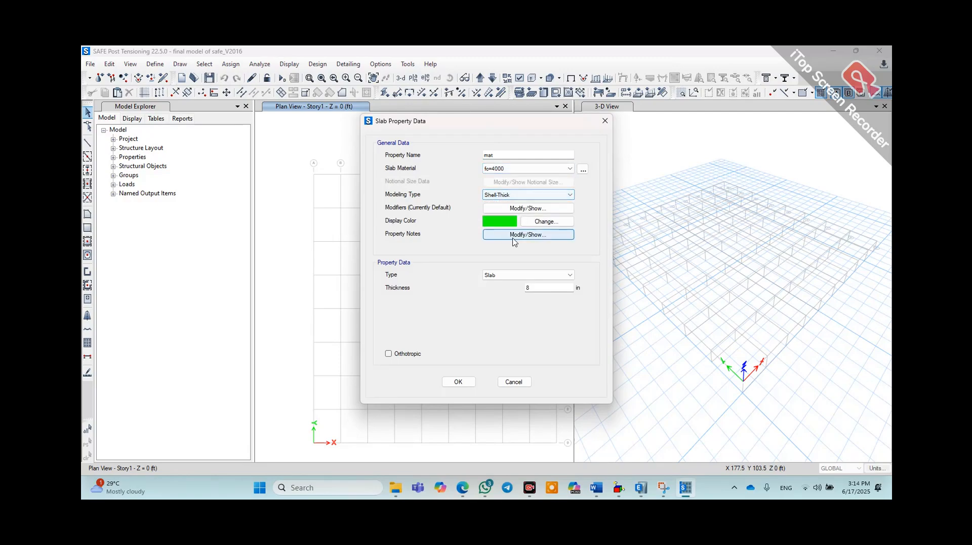
# Set the mat property's type to Mat with a thickness of 70 in and save it
pyautogui.click(506, 276)
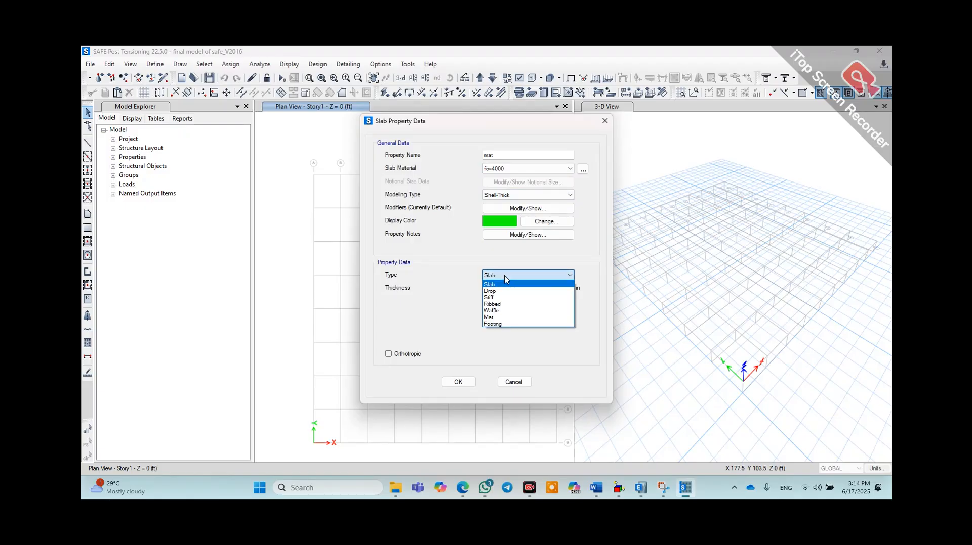
pyautogui.click(501, 318)
pyautogui.press('Tab')
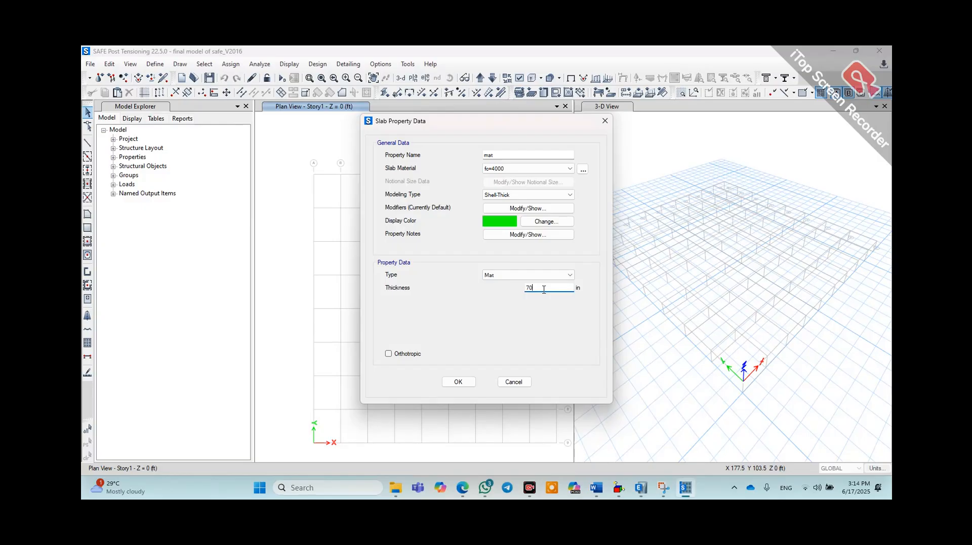
pyautogui.click(459, 383)
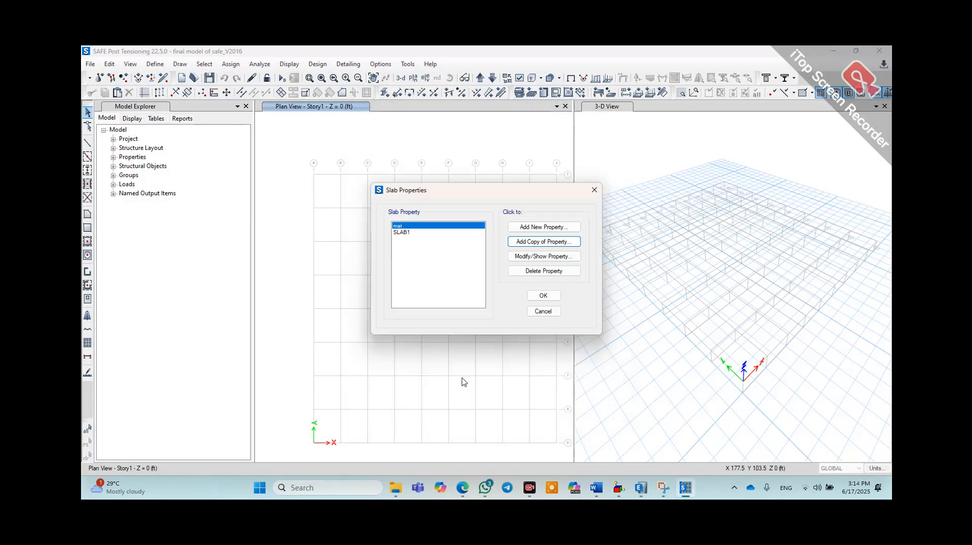
# Add a copy of the mat property named col, with type Stiff and material fc=4000, keeping the 70 in thickness
pyautogui.click(535, 242)
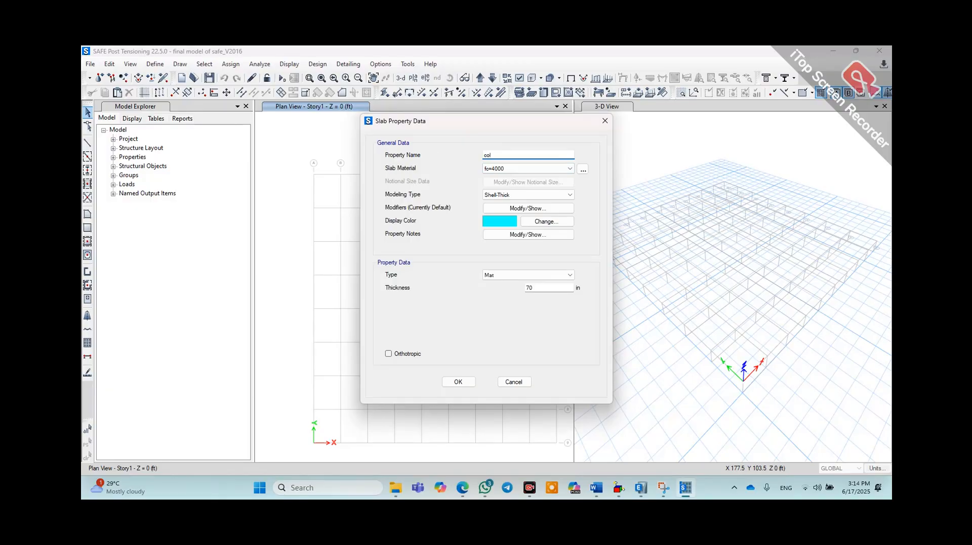
pyautogui.click(516, 170)
pyautogui.click(516, 195)
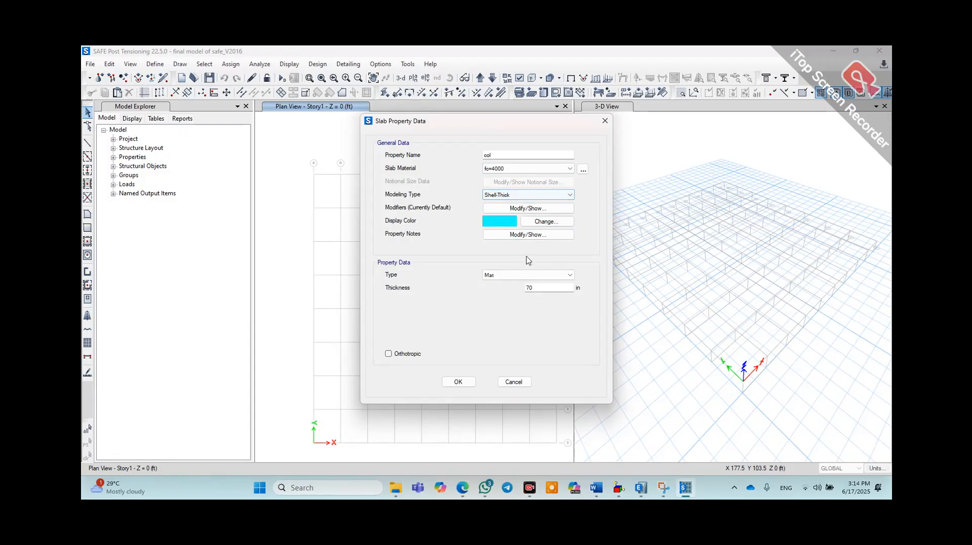
pyautogui.click(506, 275)
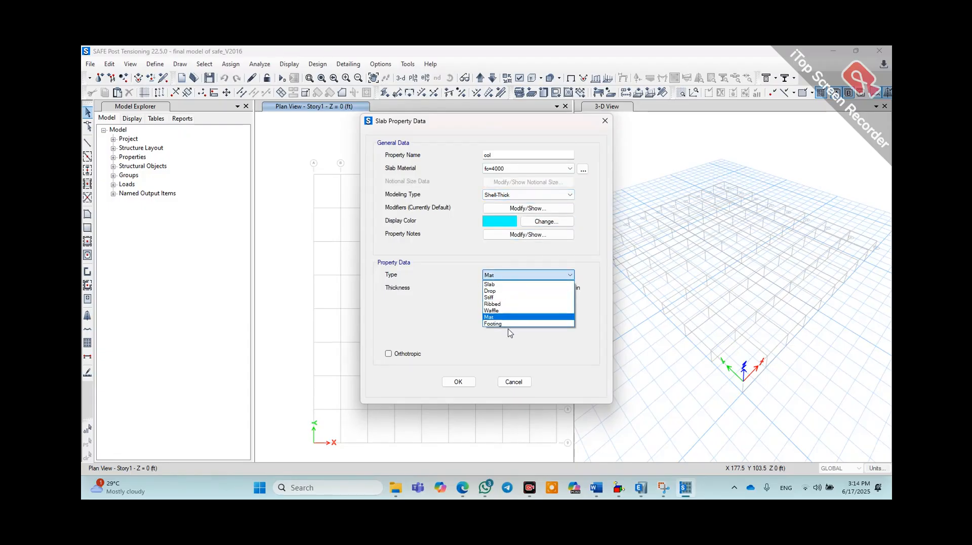
pyautogui.click(497, 299)
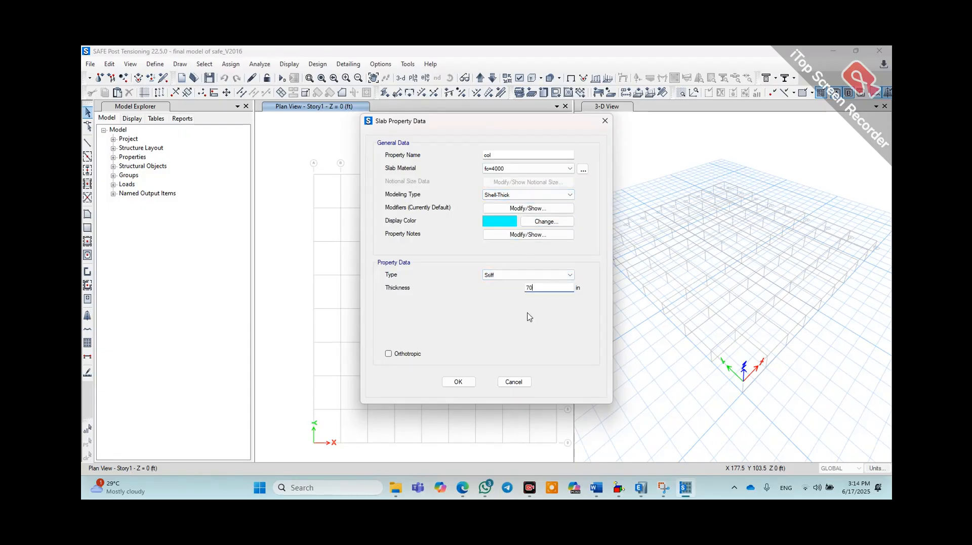
pyautogui.click(466, 383)
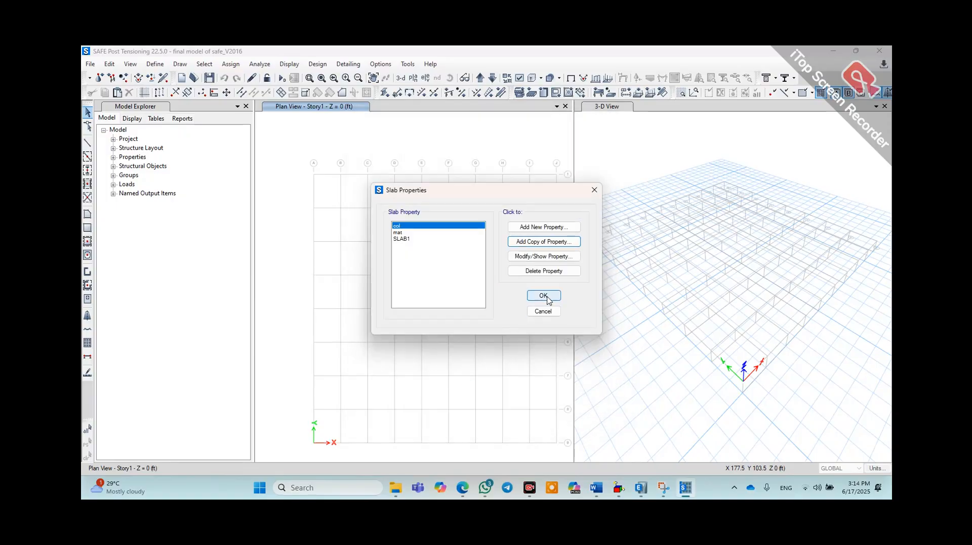
# Delete the SLAB1 slab property and accept the slab property definitions
pyautogui.click(420, 239)
pyautogui.click(529, 272)
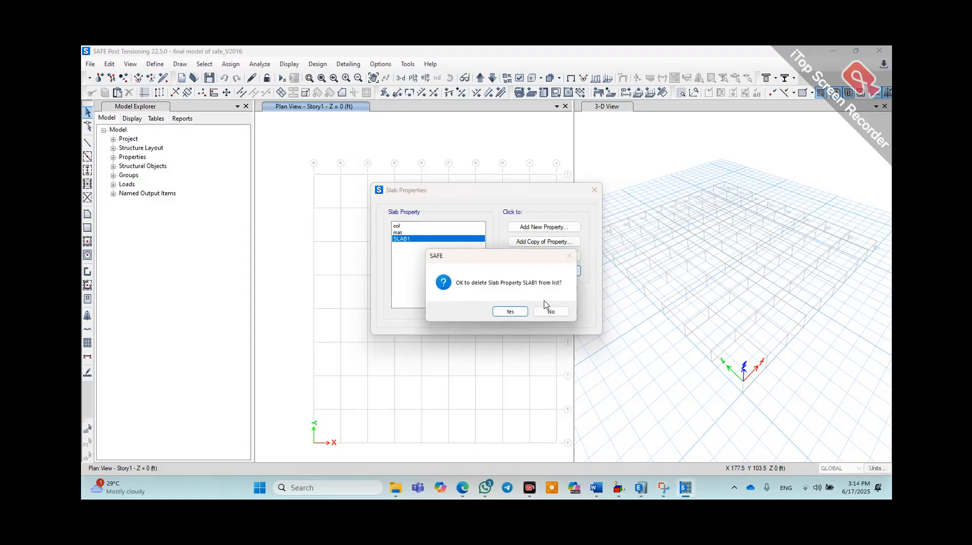
pyautogui.click(511, 316)
pyautogui.click(542, 296)
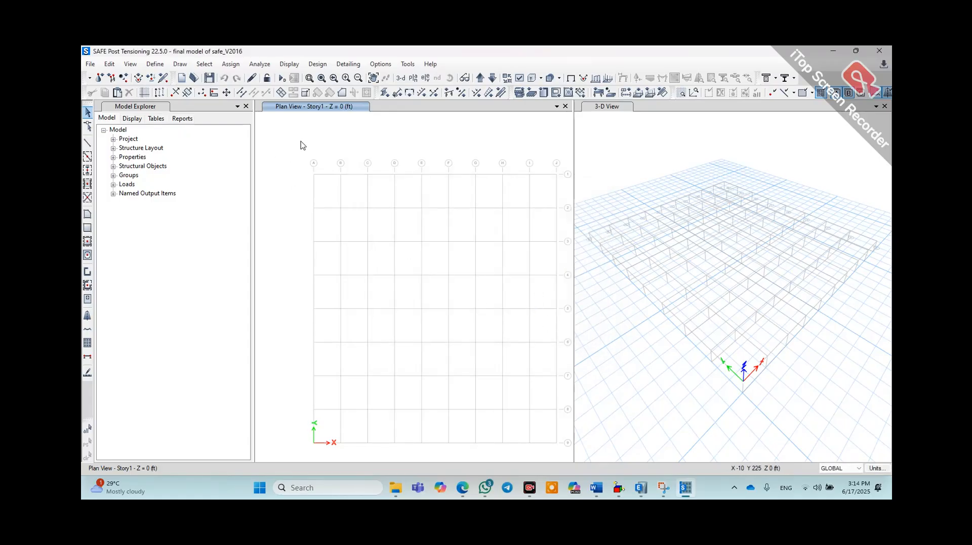
# Add a copy of the SOIL1 area spring property and name it soil
pyautogui.click(156, 64)
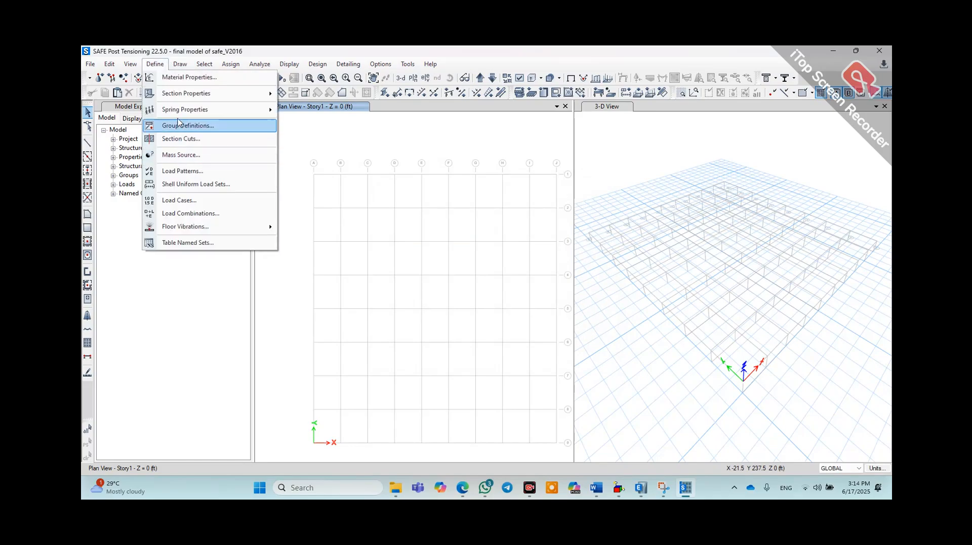
pyautogui.moveTo(187, 111)
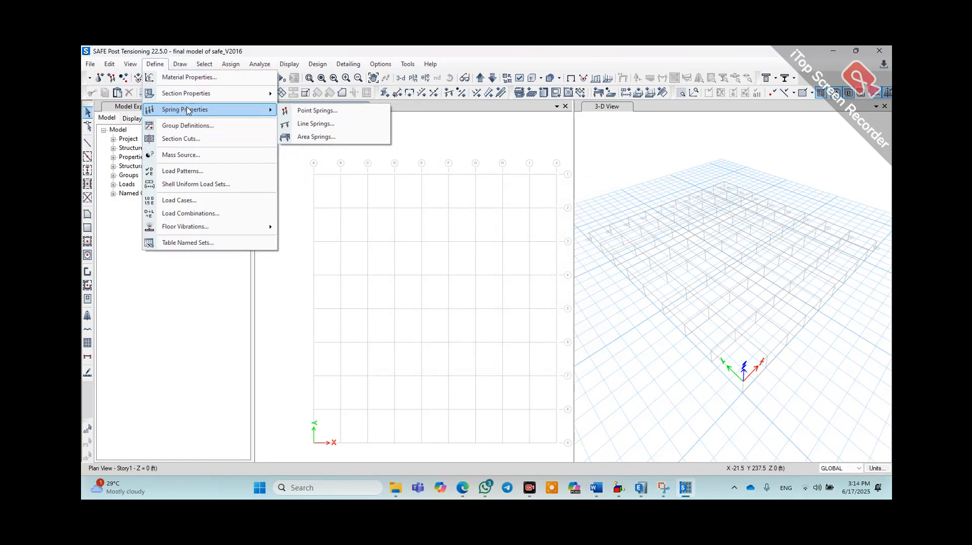
pyautogui.click(319, 138)
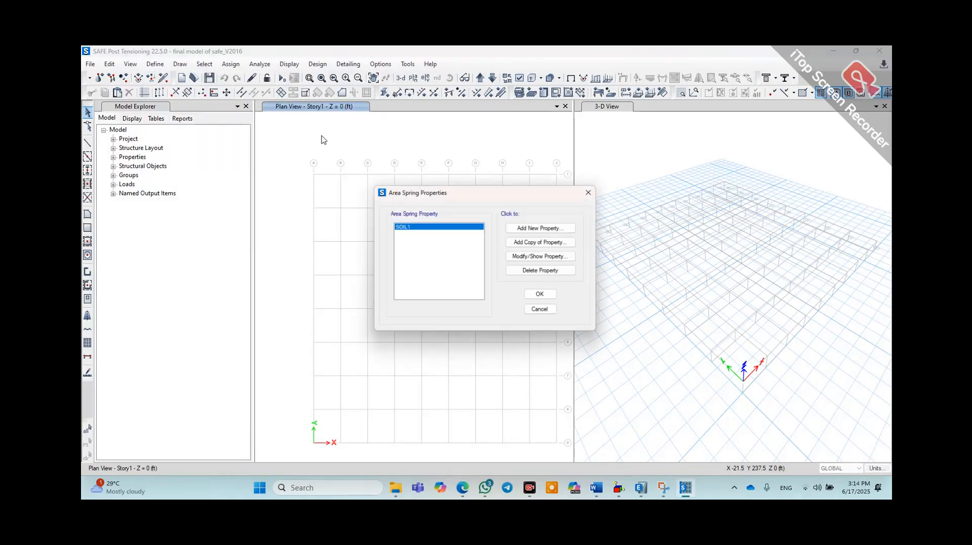
pyautogui.click(537, 242)
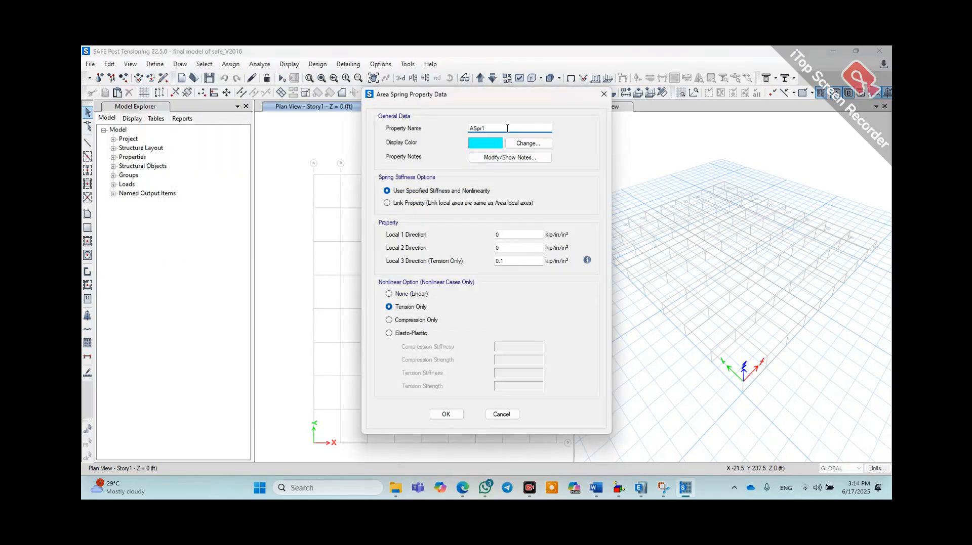
pyautogui.moveTo(507, 128); pyautogui.dragTo(424, 138)
pyautogui.write('soil')
# Set the soil spring's local 3 stiffness to 0.069 kip/in/in² and its local 2 stiffness to 0.58*0.069
pyautogui.click(515, 237)
pyautogui.click(510, 263)
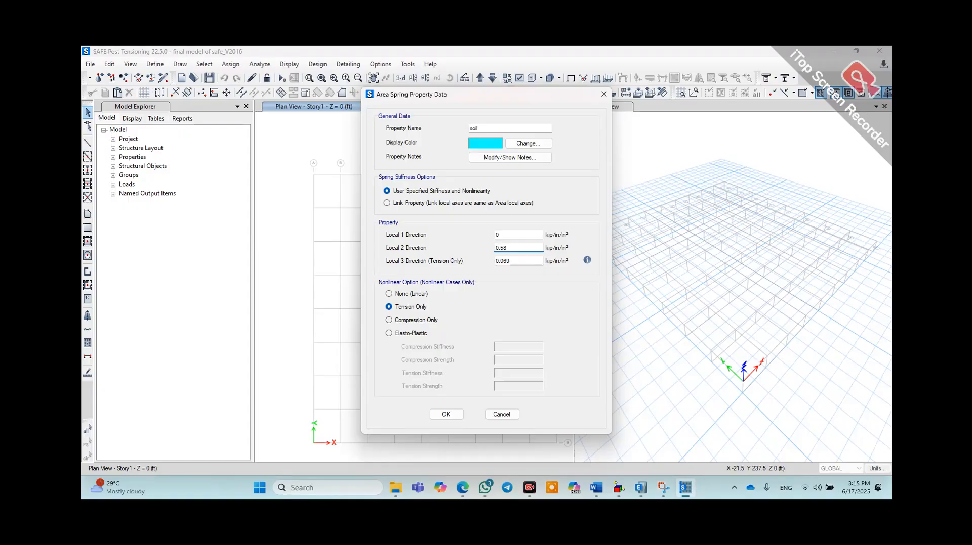
pyautogui.click(494, 260)
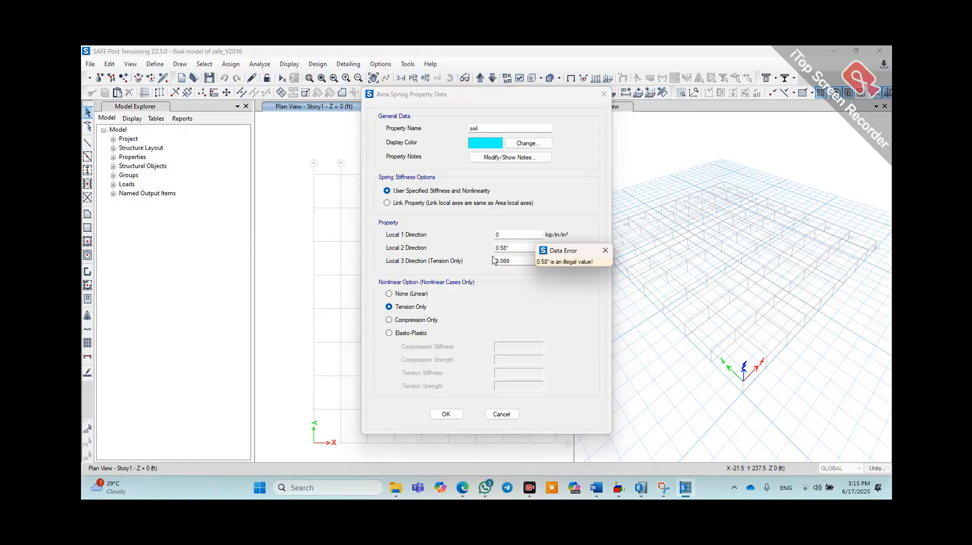
pyautogui.click(605, 250)
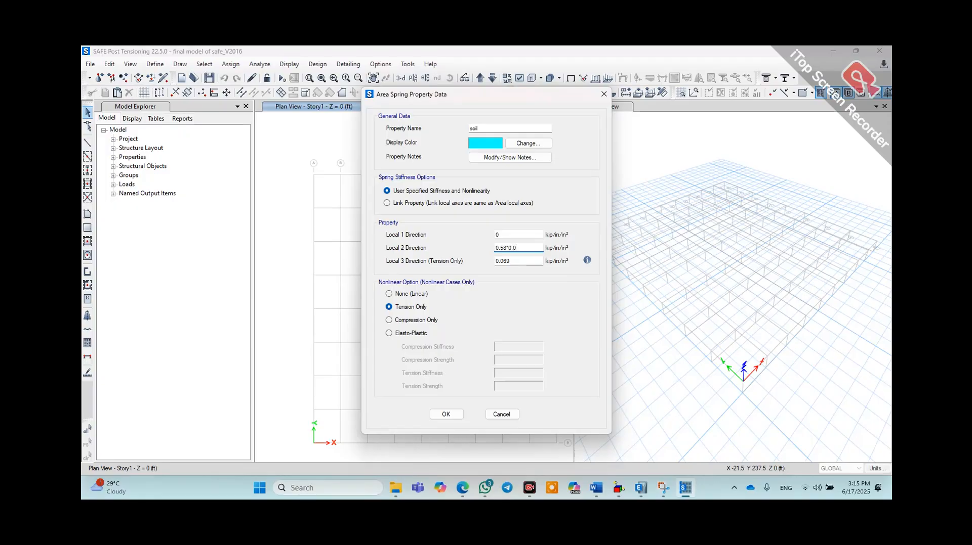
pyautogui.write('69')
# Copy the 0.04002 local 2 stiffness to the local 1 direction, save the soil spring and select SOIL1 in the property list
pyautogui.click(515, 235)
pyautogui.press('Tab')
pyautogui.hotkey('ctrl', 'c')
pyautogui.click(507, 232)
pyautogui.hotkey('ctrl', 'v')
pyautogui.click(516, 261)
pyautogui.click(521, 262)
pyautogui.moveTo(493, 263); pyautogui.dragTo(491, 262)
pyautogui.click(515, 262)
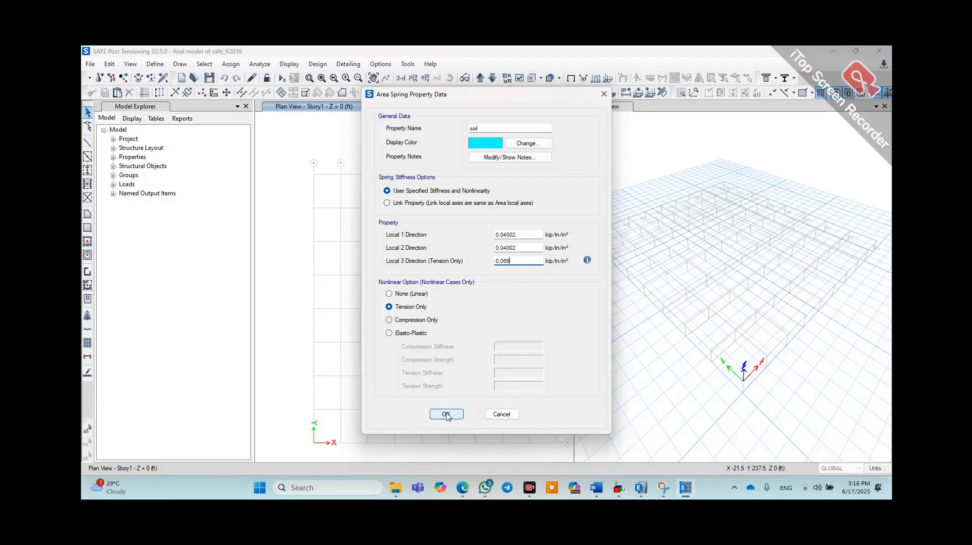
pyautogui.click(446, 415)
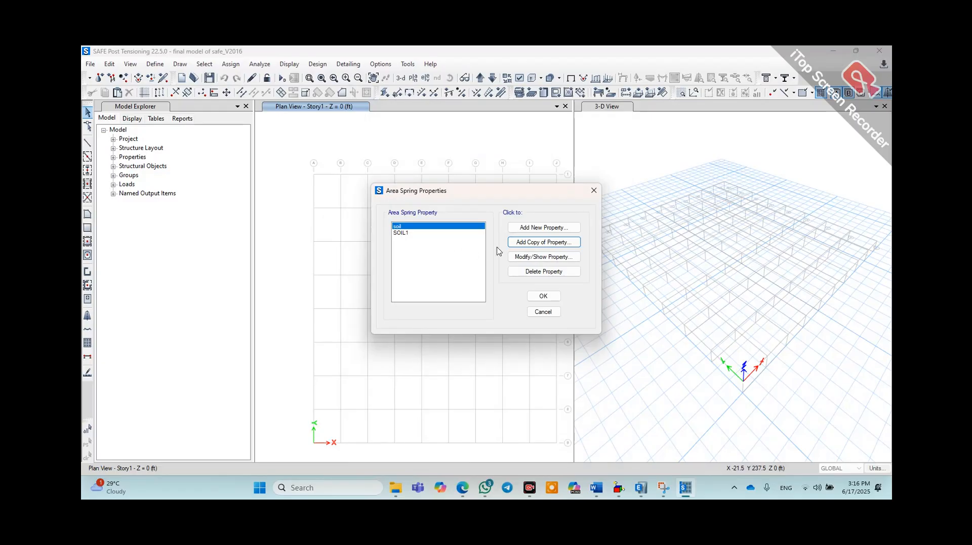
pyautogui.click(418, 234)
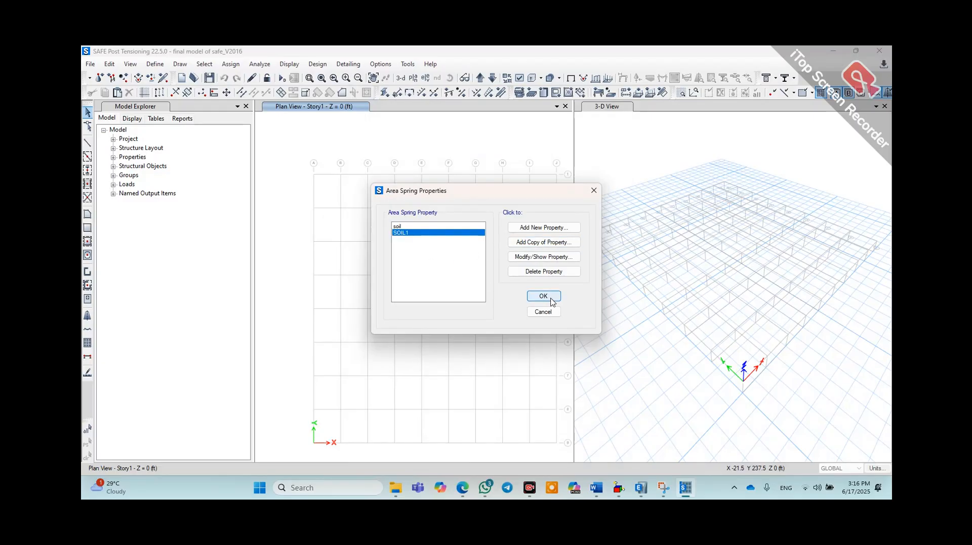
# Delete the SOIL1 area spring property and accept the area spring property definitions
pyautogui.click(536, 272)
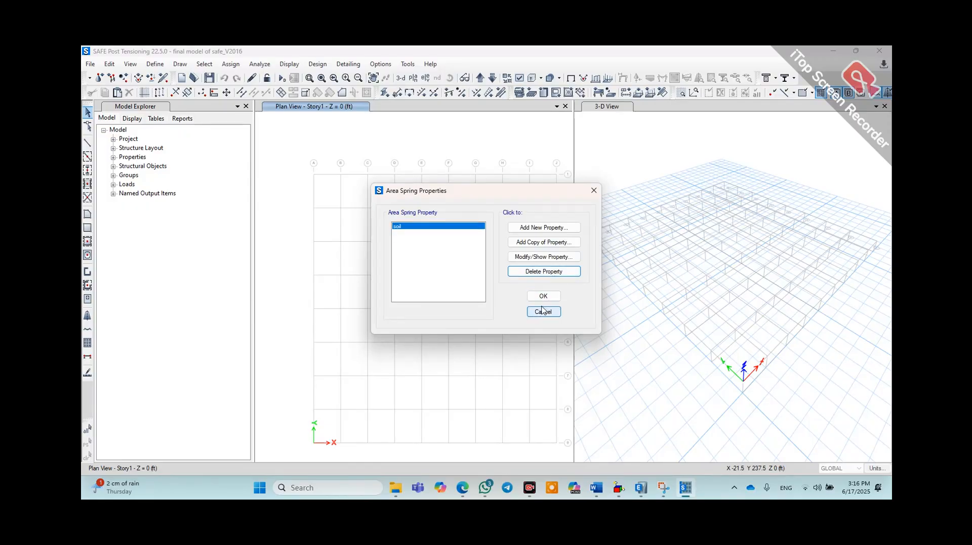
pyautogui.click(542, 297)
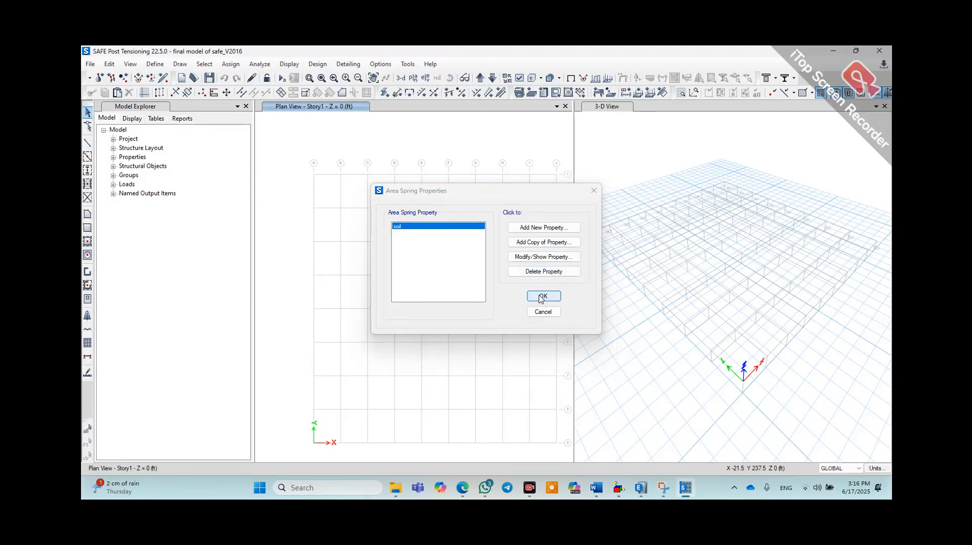
# Draw a rectangular area with the mat property over the whole grid in plan, starting from grid point A-1
pyautogui.click(88, 228)
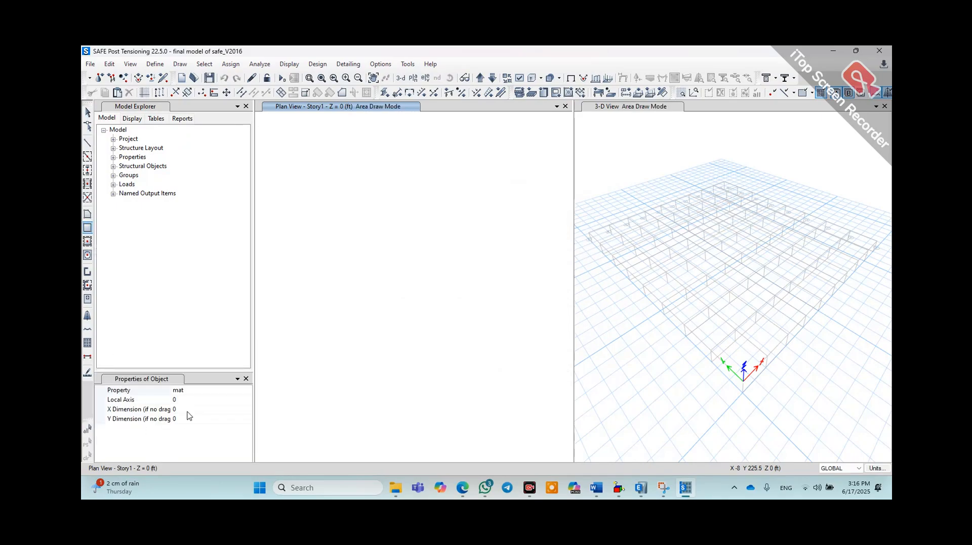
pyautogui.click(181, 390)
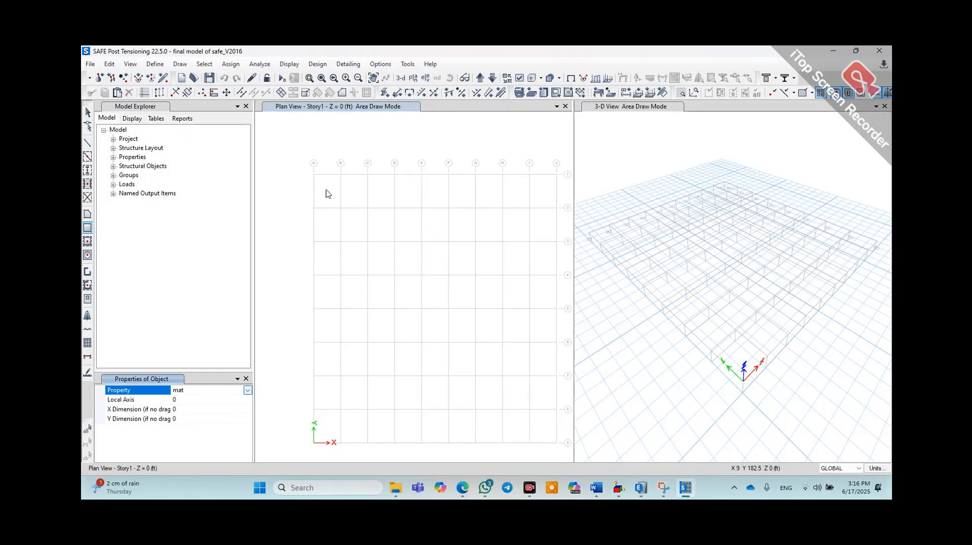
pyautogui.click(313, 175)
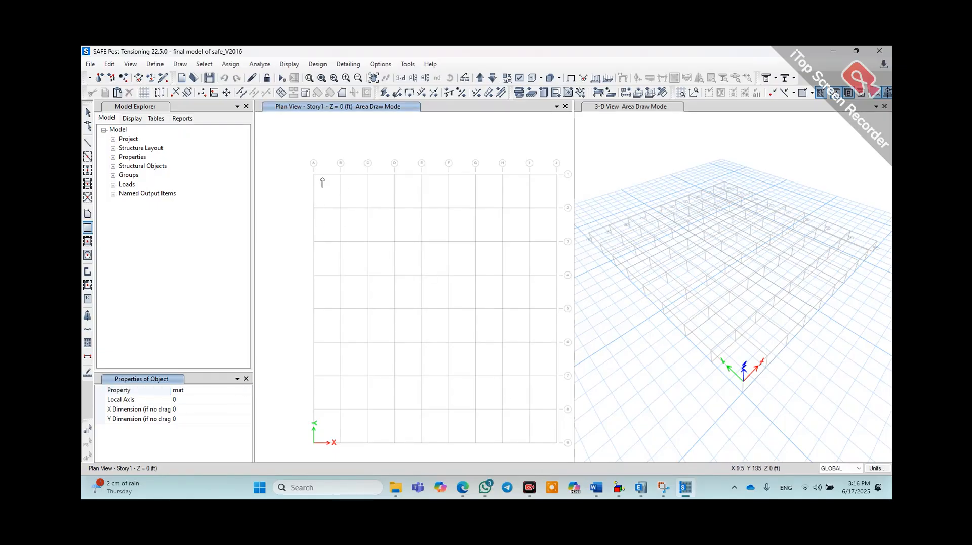
pyautogui.moveTo(313, 174)
pyautogui.mouseDown()
pyautogui.moveTo(422, 392)
pyautogui.moveTo(555, 446)
pyautogui.mouseUp()
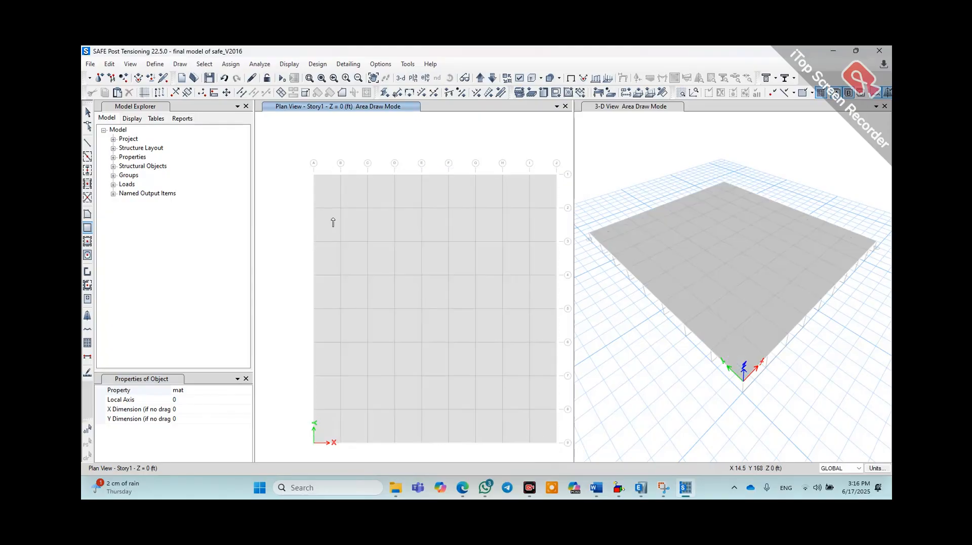
pyautogui.press('Escape')
# Switch the rectangular area's drawing property to col and leave the area drawing mode
pyautogui.click(247, 391)
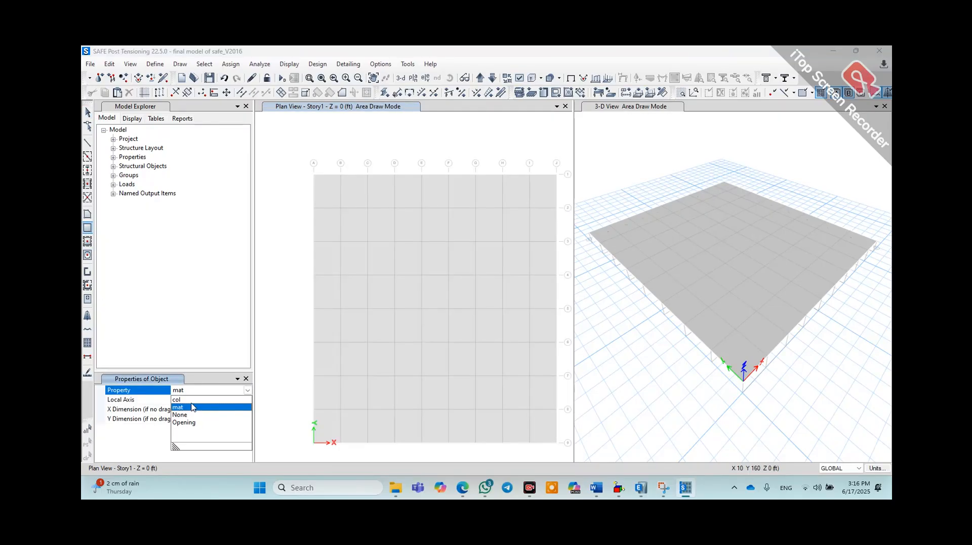
pyautogui.click(193, 408)
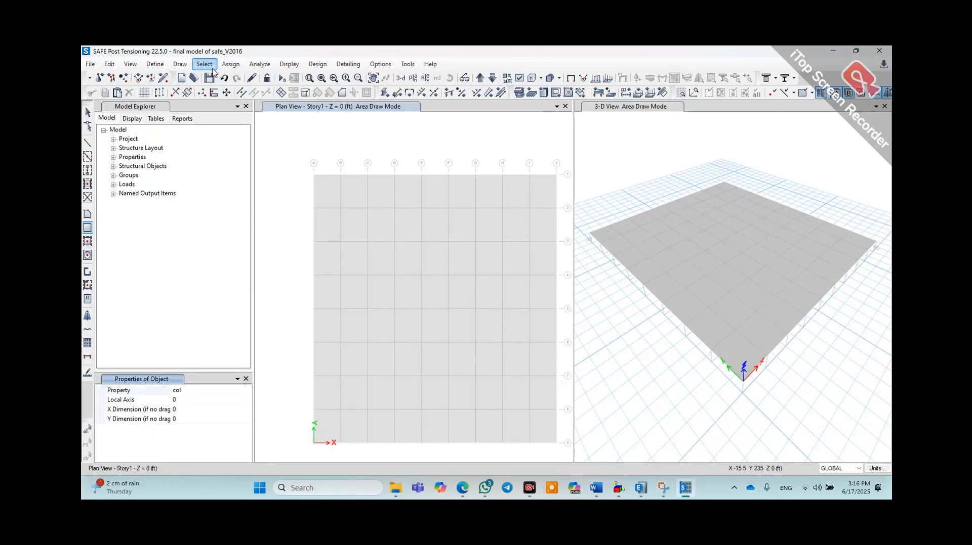
pyautogui.click(88, 113)
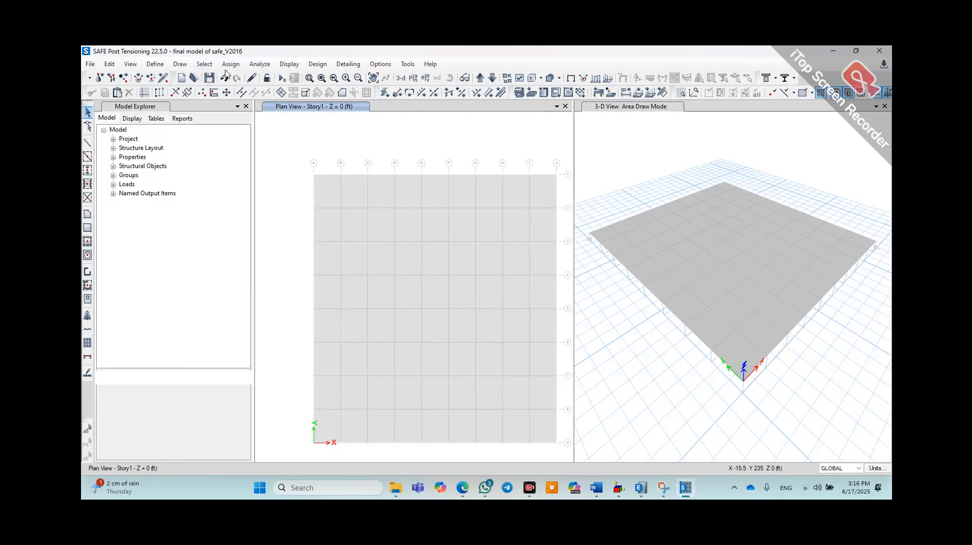
# Draw a joint with plan offsets of 30 in in X and 30 in in Y from grid point A-1
pyautogui.click(204, 64)
pyautogui.click(206, 108)
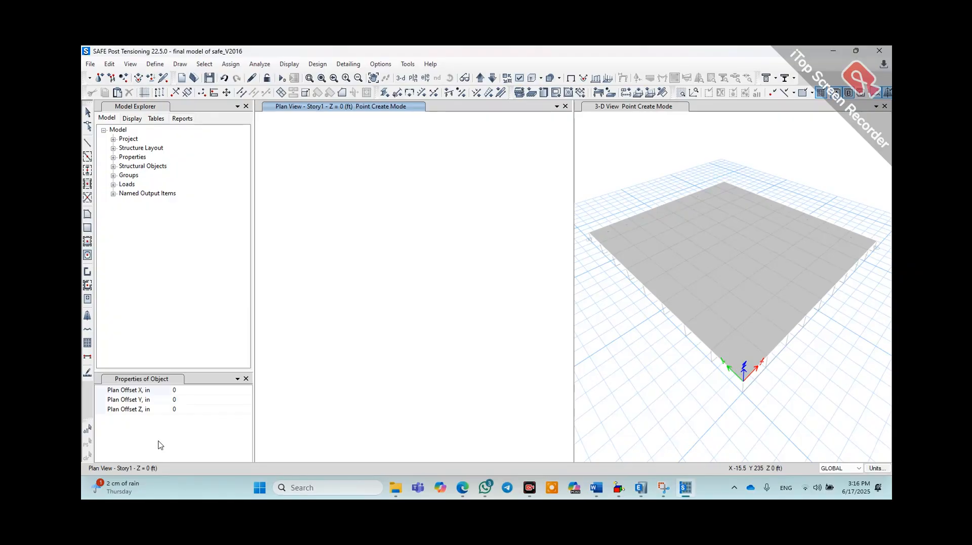
pyautogui.click(186, 393)
pyautogui.press('BackSpace')
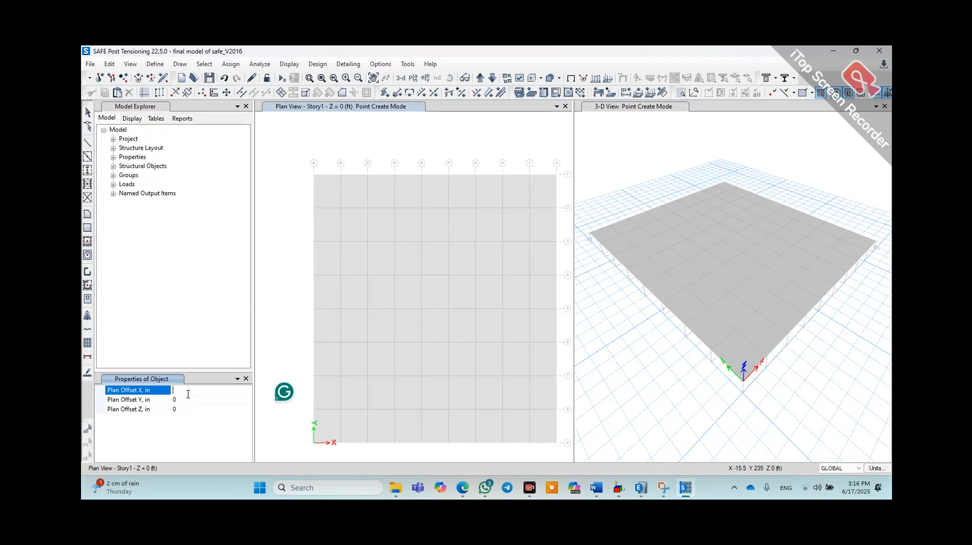
pyautogui.write('30')
pyautogui.click(180, 399)
pyautogui.press('BackSpace')
pyautogui.write('3-')
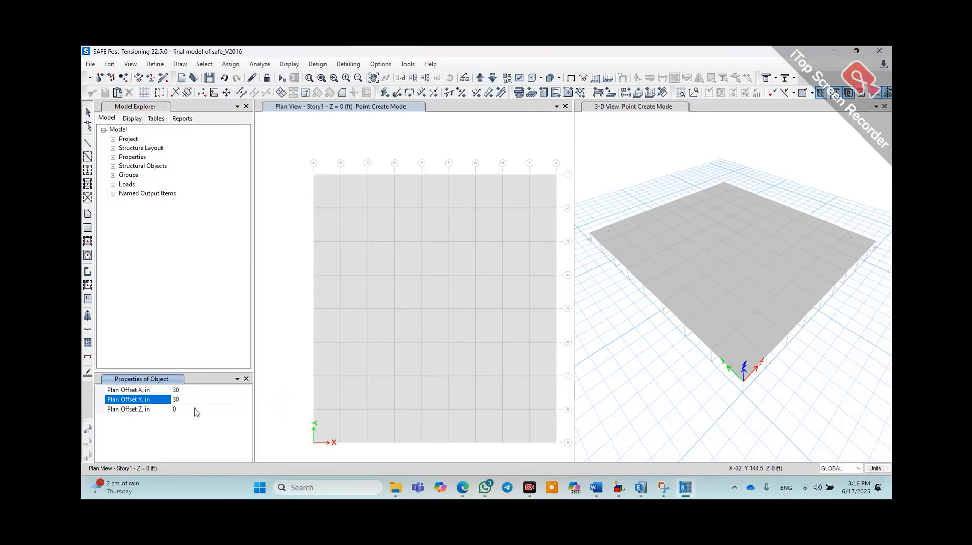
pyautogui.click(314, 175)
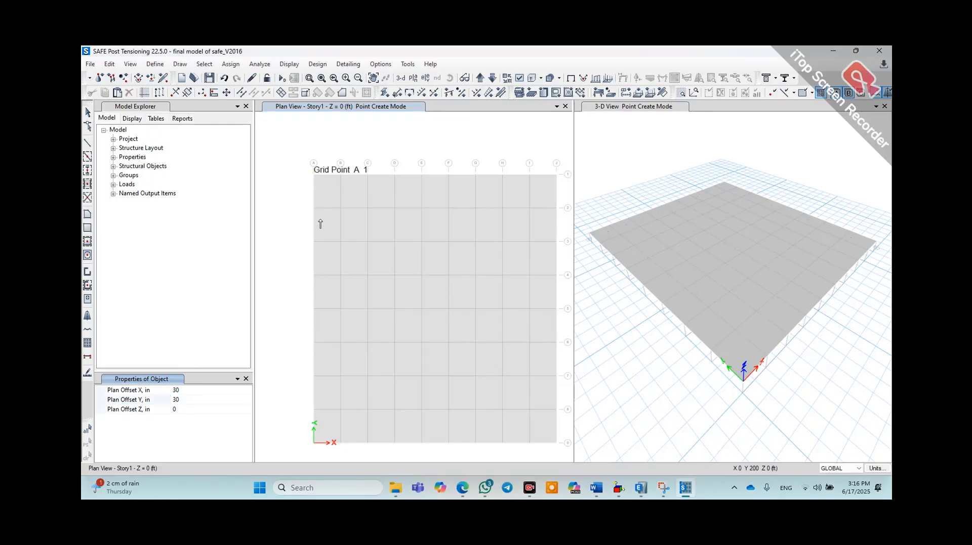
pyautogui.scroll(2, 317, 174)
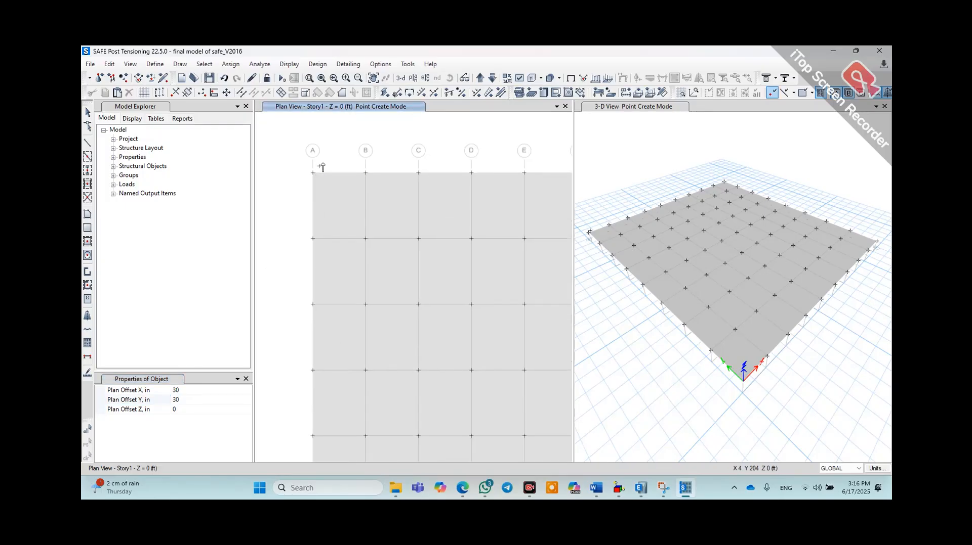
# Draw a second joint at grid point A-1 with plan offsets of -30 in in X and -30 in in Y
pyautogui.click(175, 392)
pyautogui.write('-')
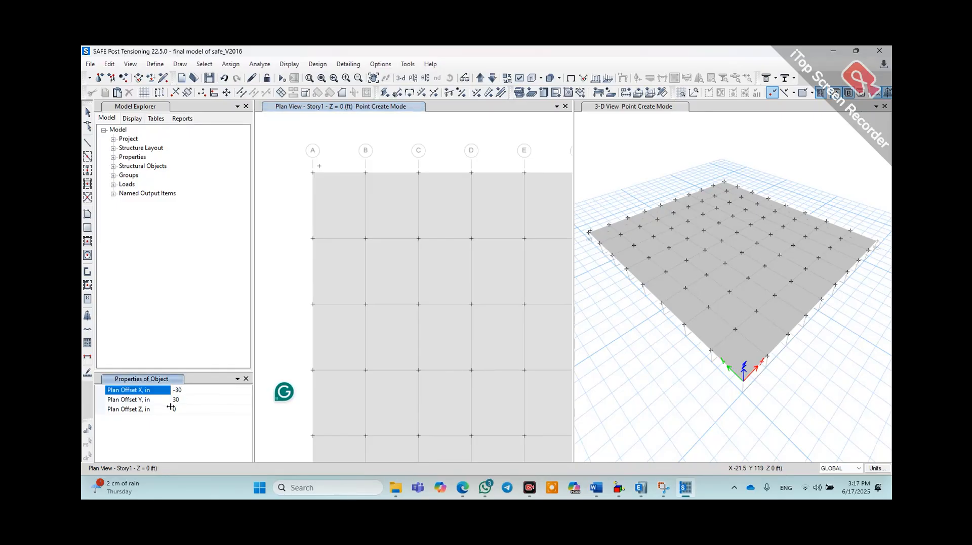
pyautogui.click(174, 400)
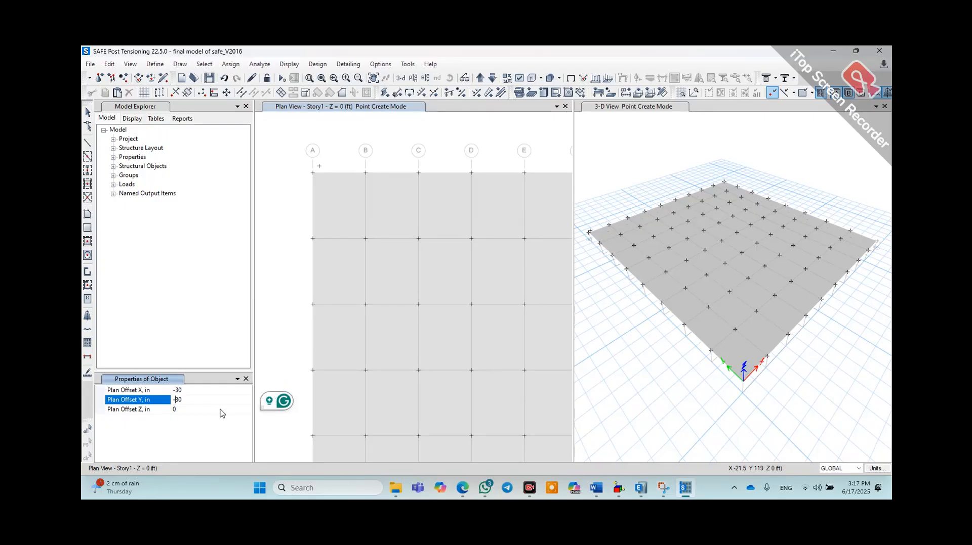
pyautogui.write('-')
pyautogui.click(311, 175)
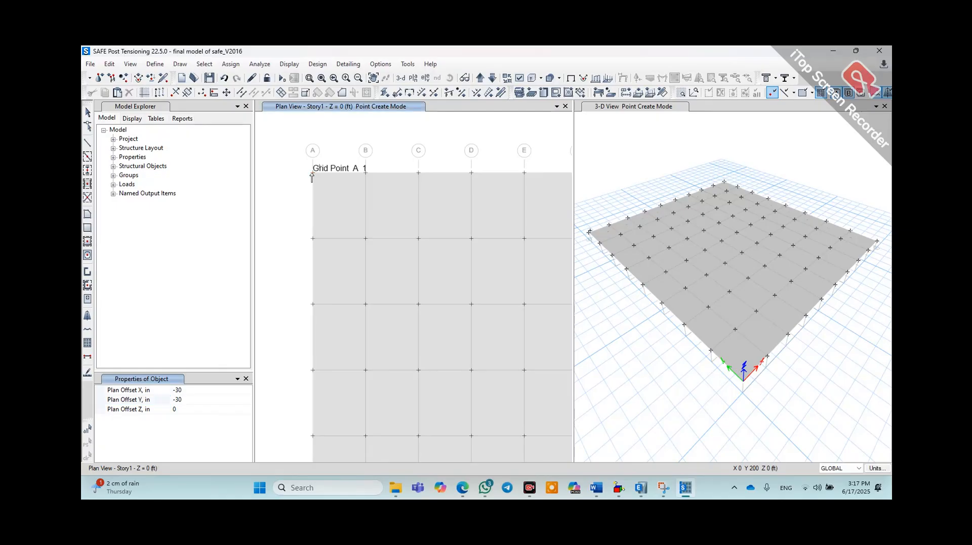
pyautogui.press('Escape')
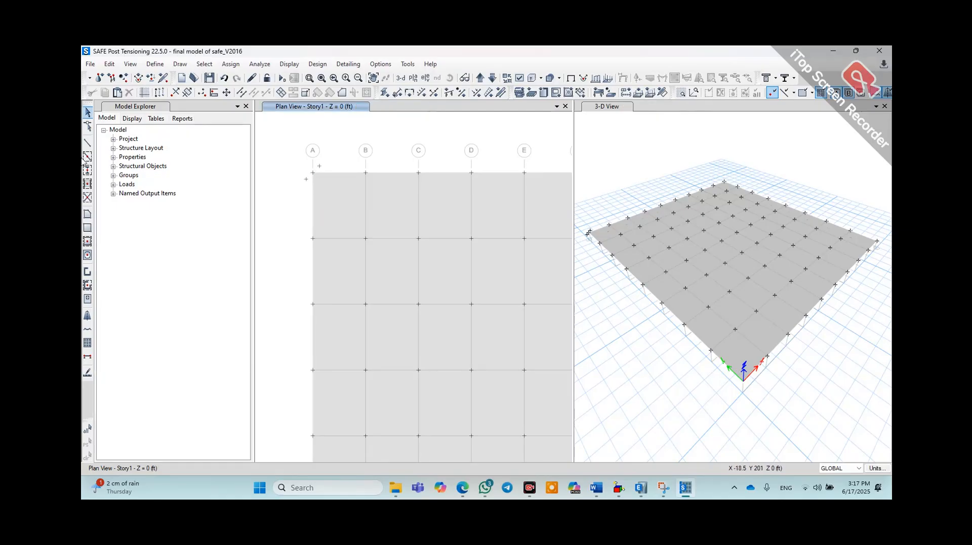
# Draw a rectangular area with the col property between the two offset joints around grid point A-1
pyautogui.click(87, 227)
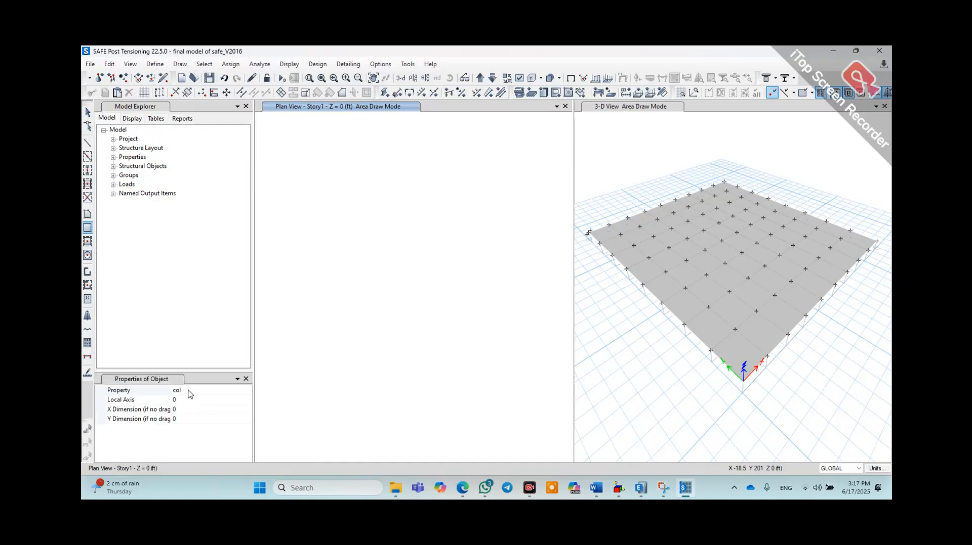
pyautogui.click(189, 394)
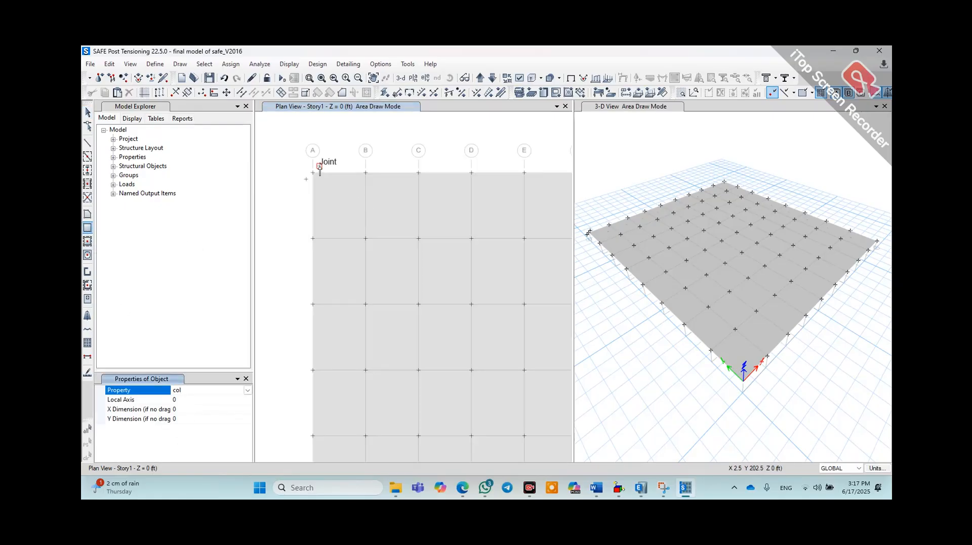
pyautogui.click(319, 168)
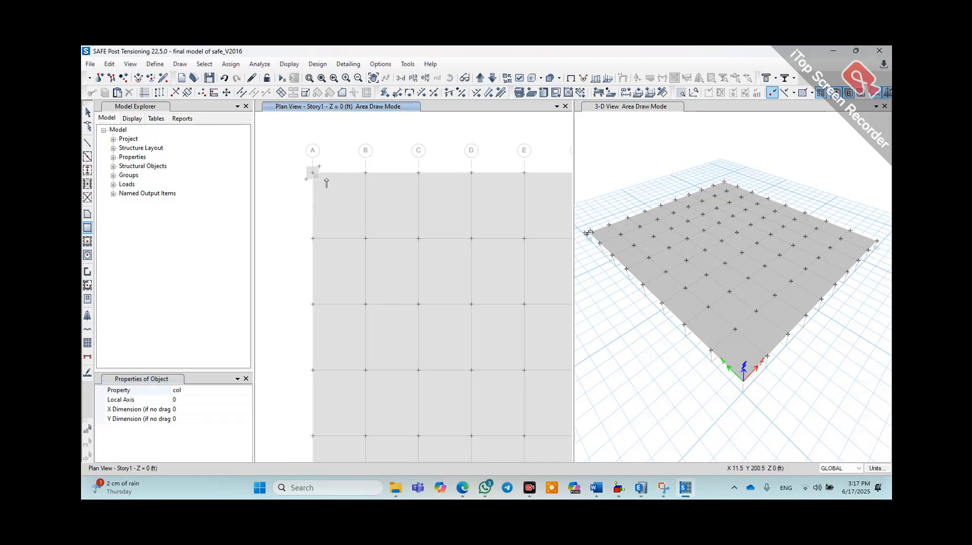
pyautogui.scroll(2, 327, 183)
pyautogui.press('Escape')
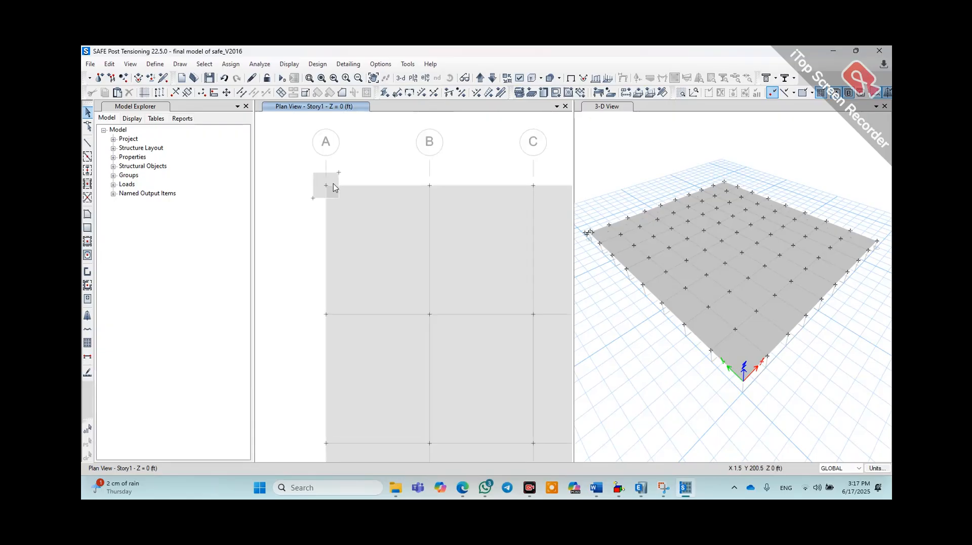
# Replicate the column area at A-1 linearly 9 times, with the 20 ft X increment picked from grid A to grid B
pyautogui.click(333, 188)
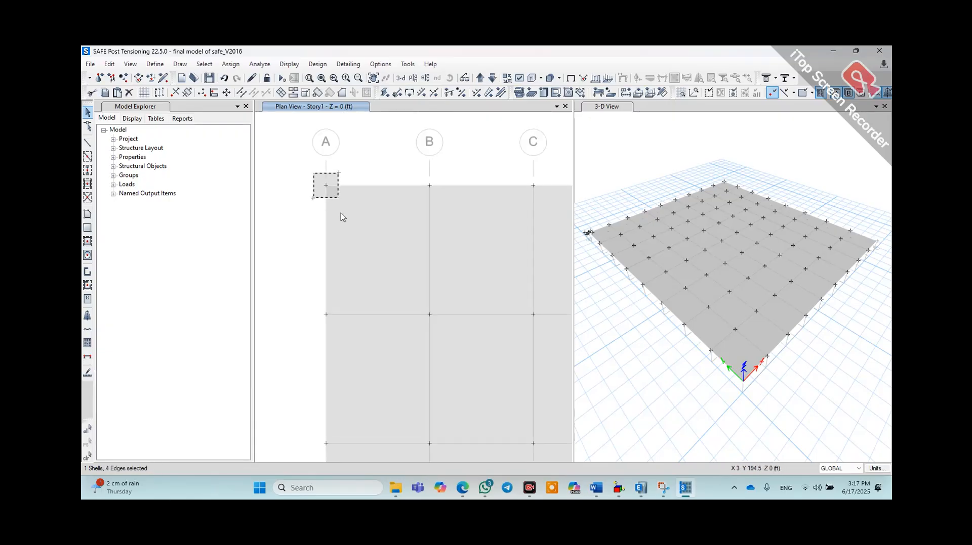
pyautogui.hotkey('ctrl', 'r')
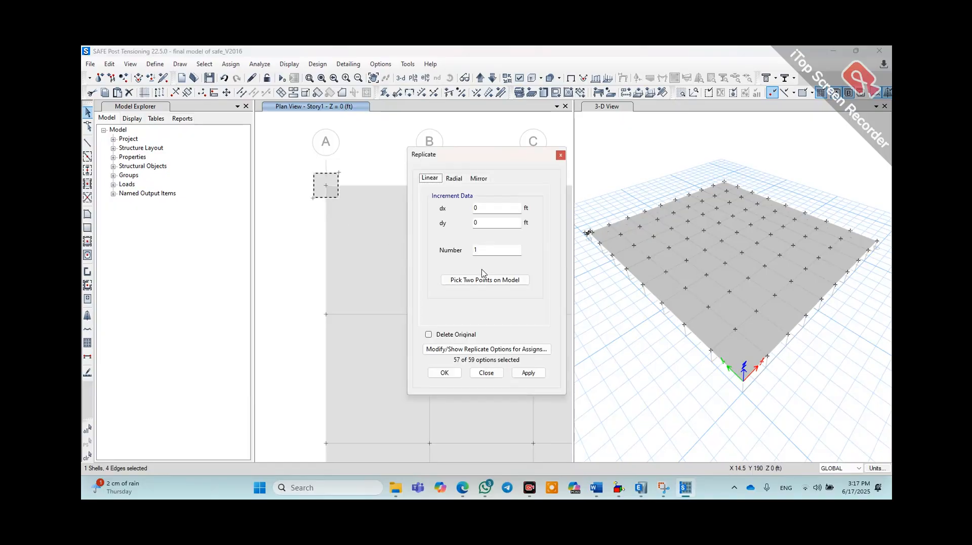
pyautogui.doubleClick(488, 252)
pyautogui.write('9')
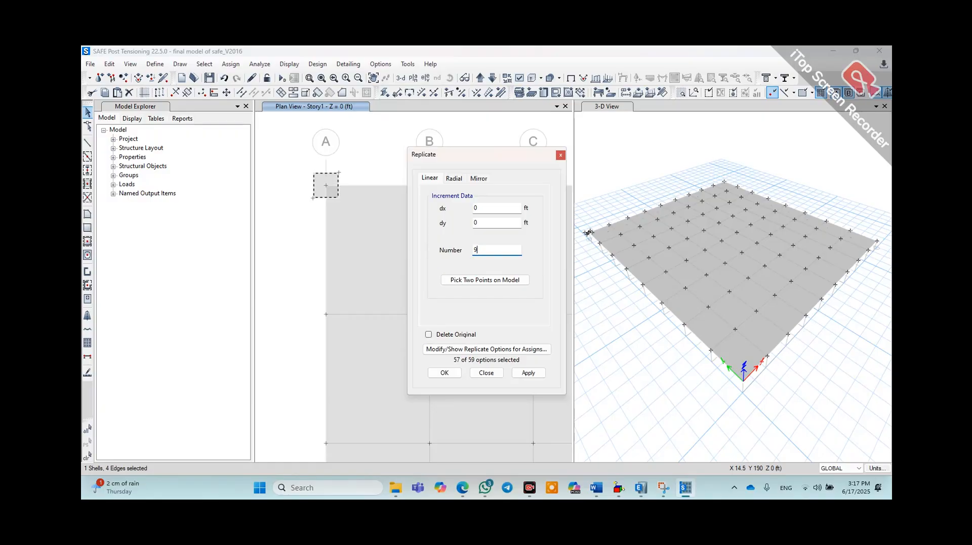
pyautogui.click(526, 374)
pyautogui.click(466, 280)
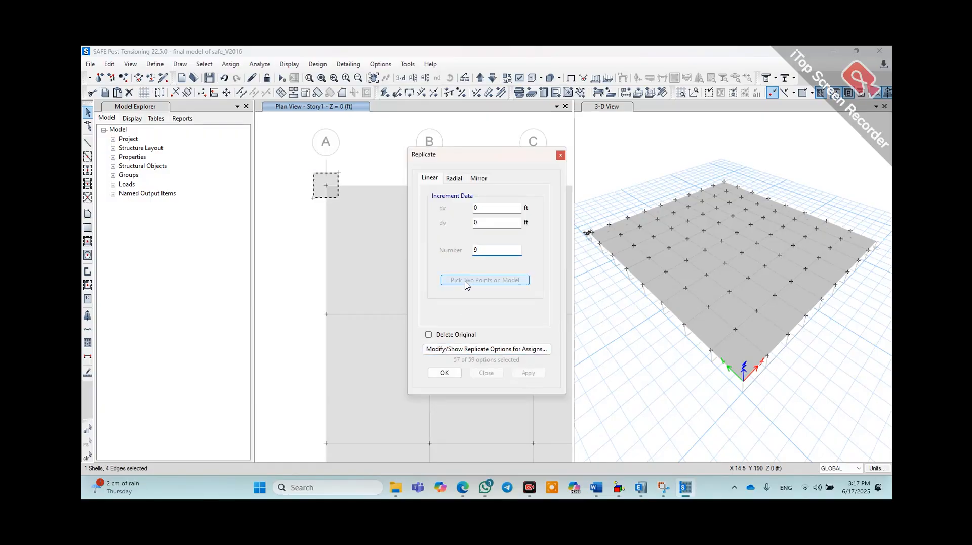
pyautogui.click(511, 150)
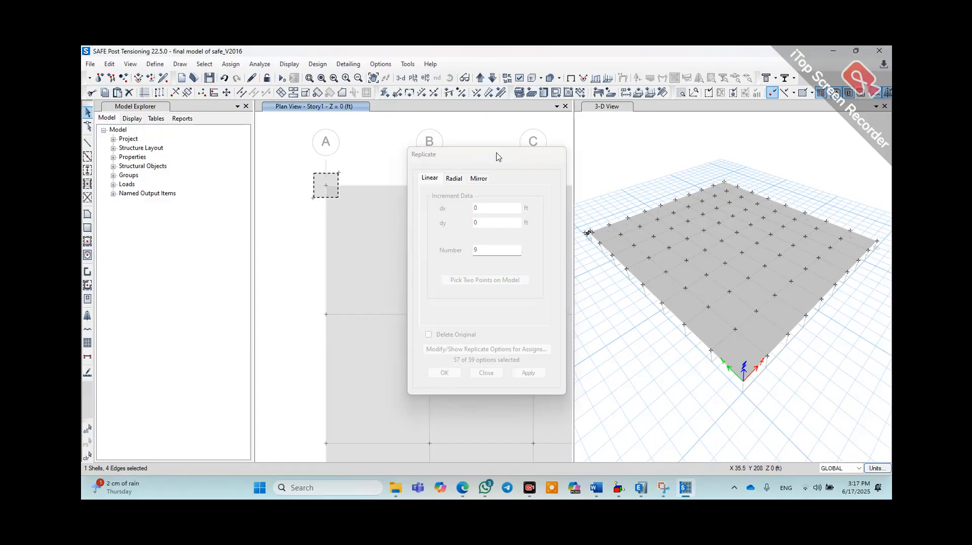
pyautogui.moveTo(498, 156); pyautogui.dragTo(692, 193)
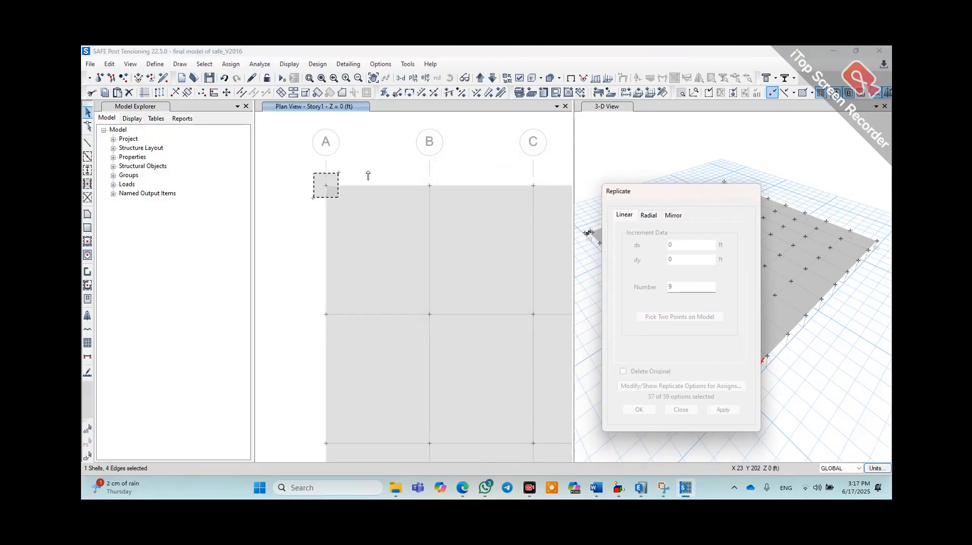
pyautogui.click(327, 186)
pyautogui.click(429, 186)
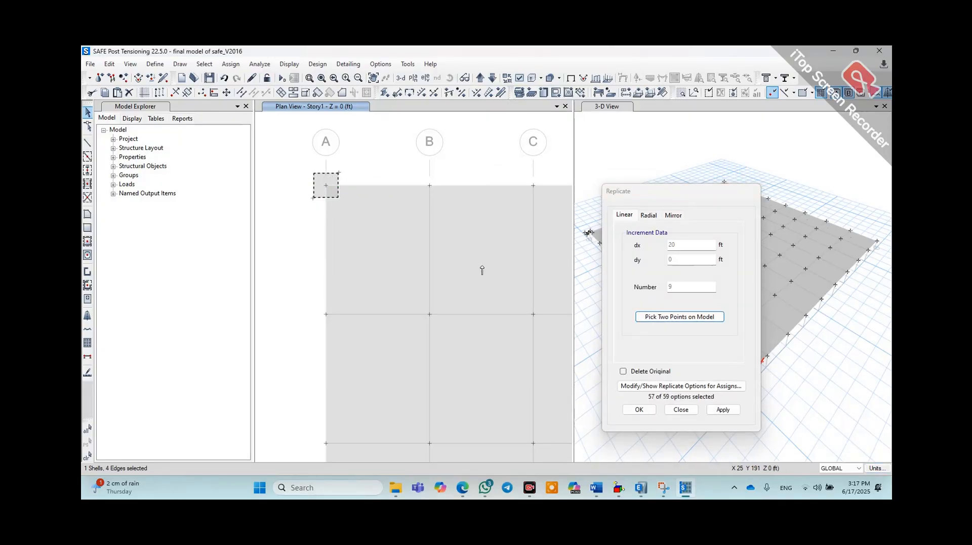
pyautogui.click(709, 412)
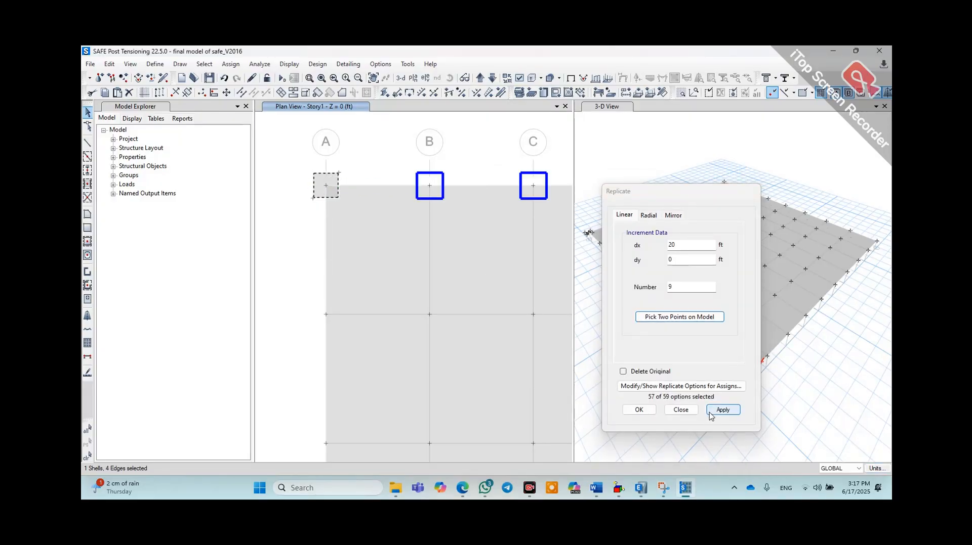
# Replicate the row of column areas along grid line 1 linearly 8 times, with the -25 ft Y increment picked from grid point A-1 to A-2
pyautogui.scroll(-2, 483, 249)
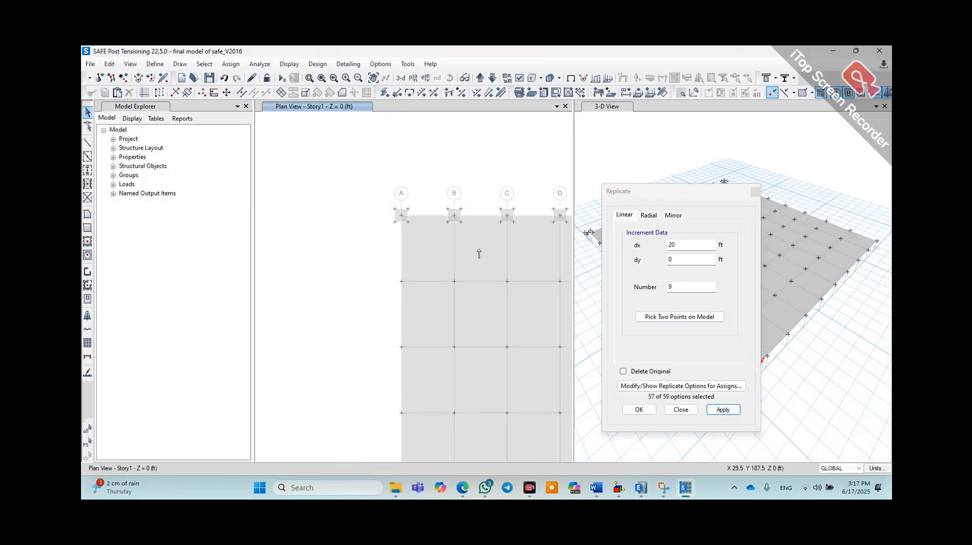
pyautogui.moveTo(482, 258); pyautogui.dragTo(405, 229, button='middle')
pyautogui.scroll(-3, 404, 228)
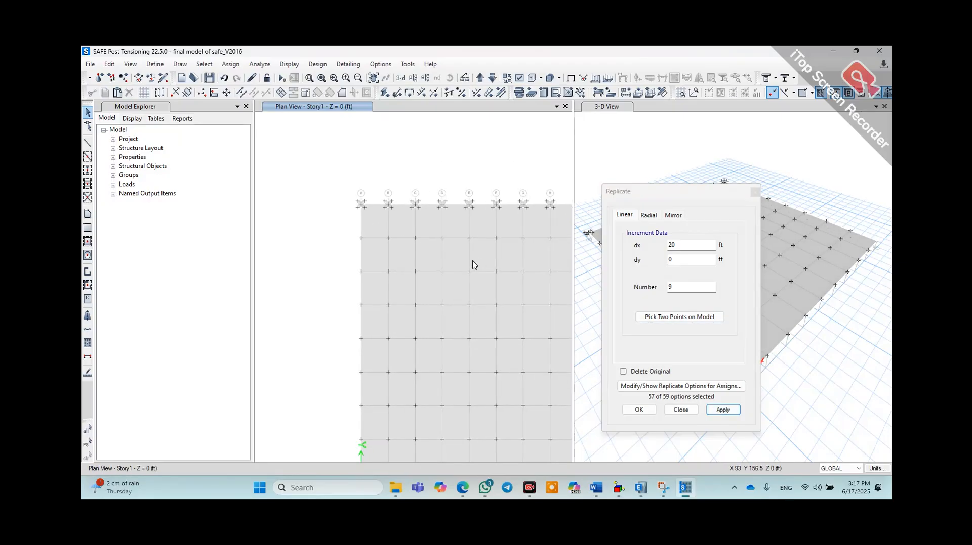
pyautogui.moveTo(471, 268); pyautogui.dragTo(390, 241, button='middle')
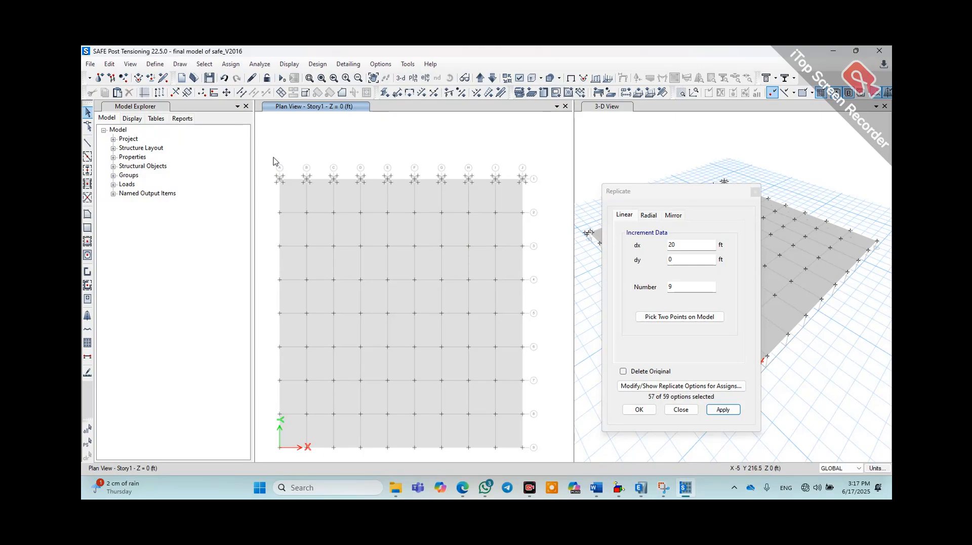
pyautogui.moveTo(271, 164); pyautogui.dragTo(537, 199)
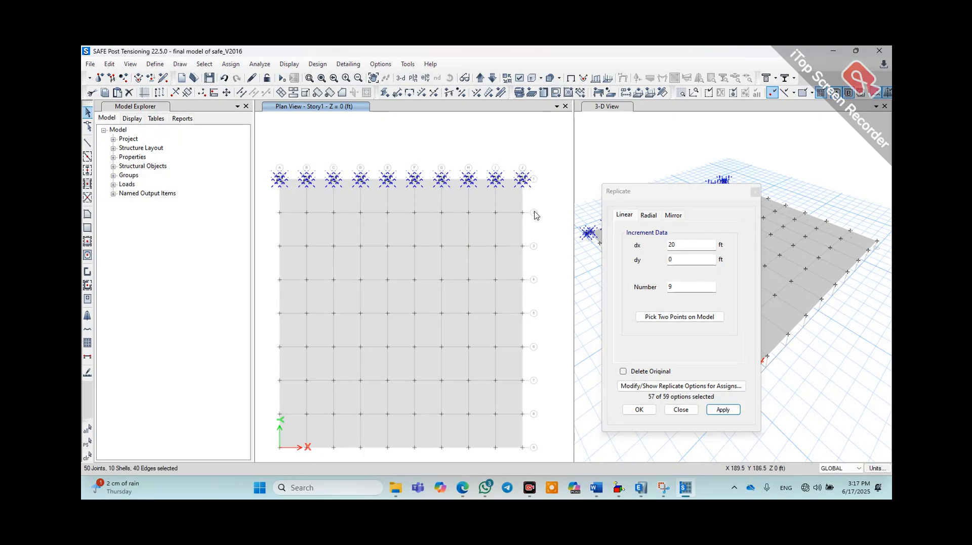
pyautogui.click(675, 290)
pyautogui.doubleClick(675, 289)
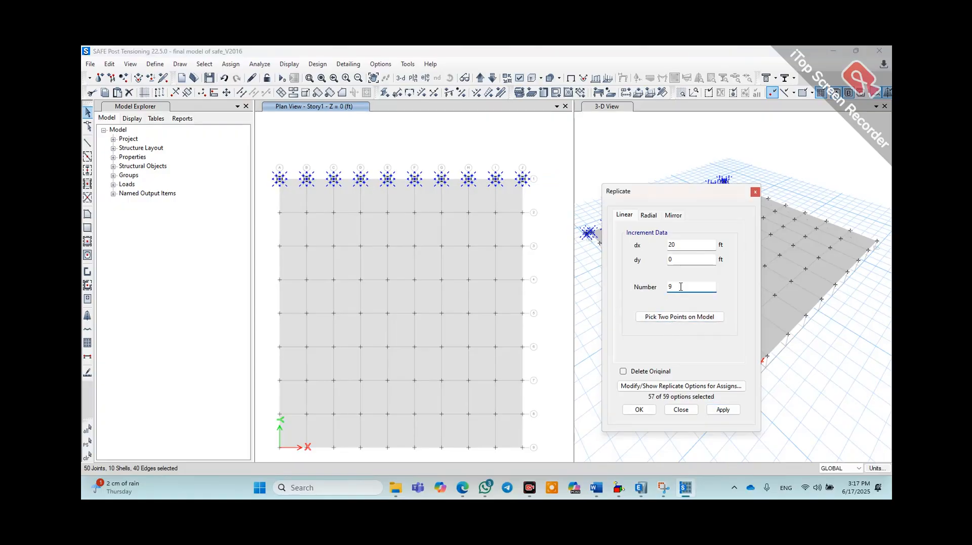
pyautogui.click(658, 317)
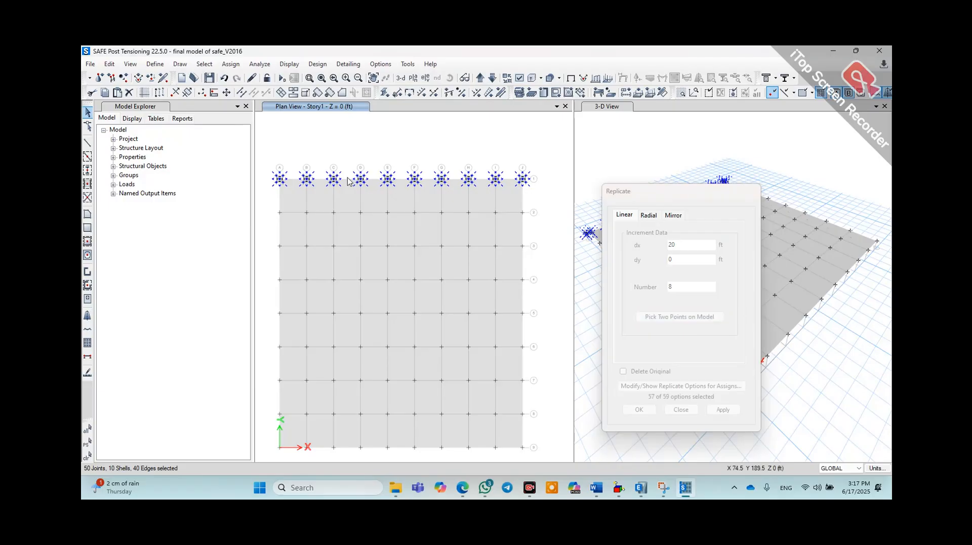
pyautogui.scroll(3, 280, 181)
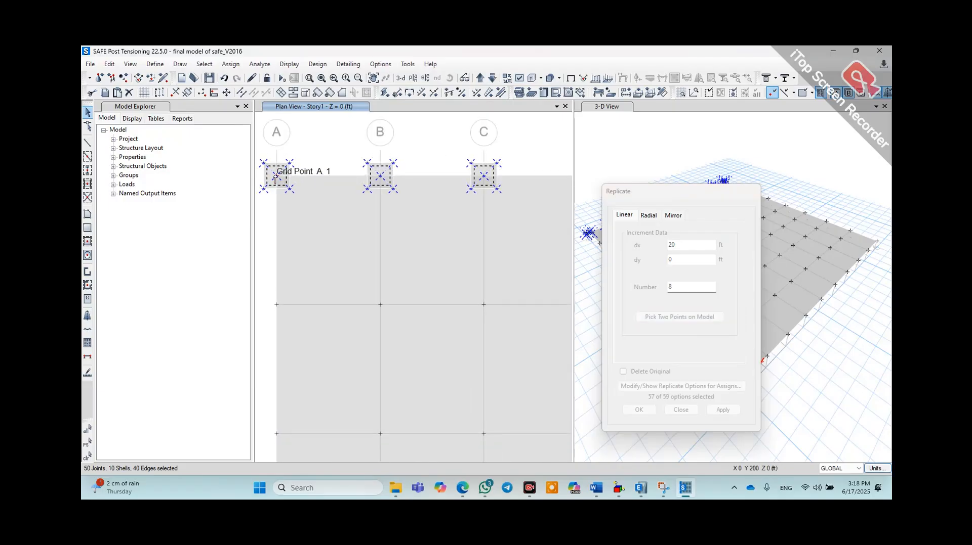
pyautogui.click(277, 177)
pyautogui.click(277, 304)
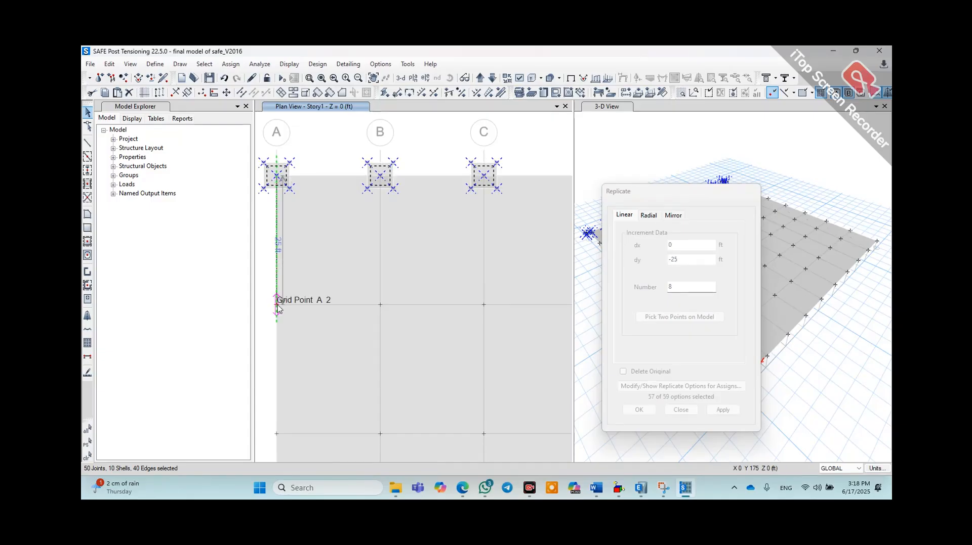
pyautogui.click(722, 410)
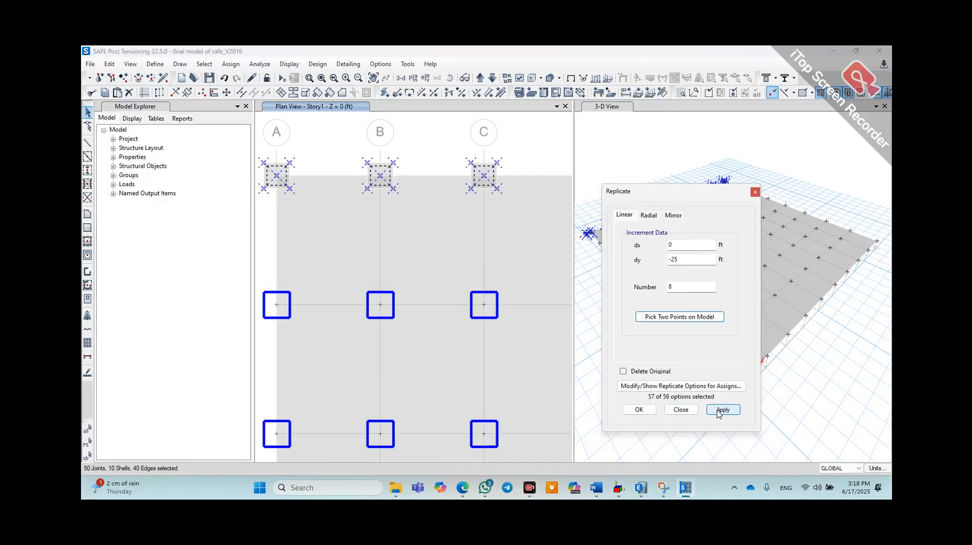
pyautogui.click(640, 410)
# Assign the soil area spring property to the mat slab in plan
pyautogui.scroll(-2, 466, 310)
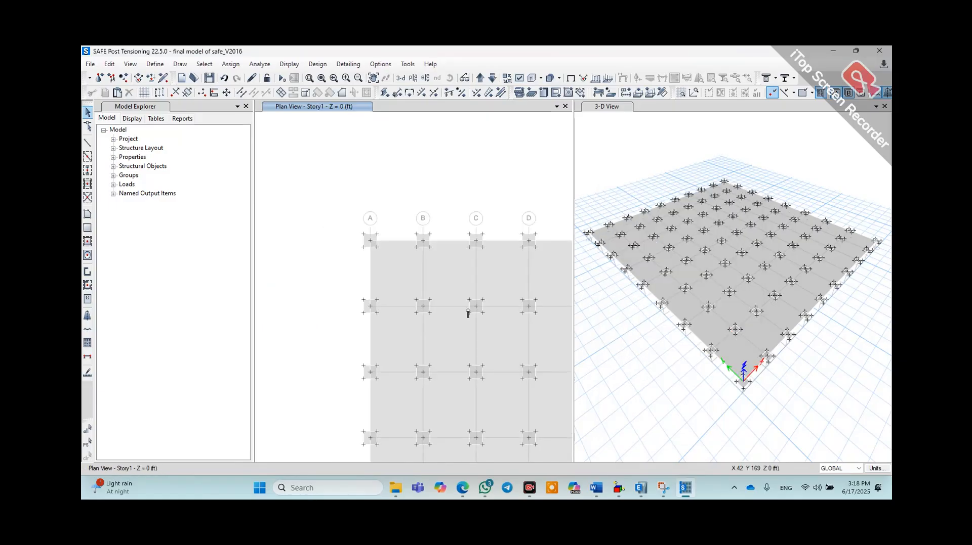
pyautogui.scroll(2, 448, 301)
pyautogui.scroll(-4, 448, 301)
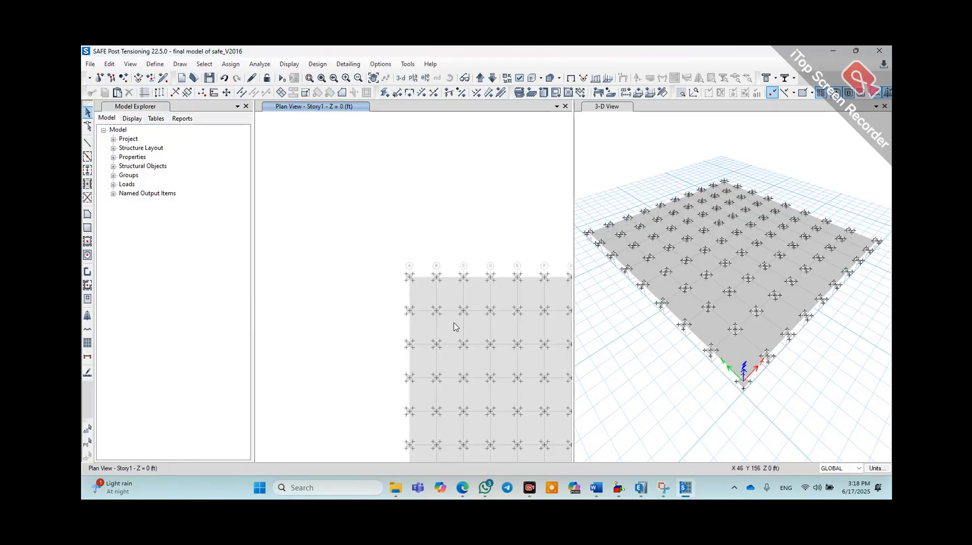
pyautogui.scroll(-3, 386, 246)
pyautogui.moveTo(436, 299); pyautogui.dragTo(414, 280, button='middle')
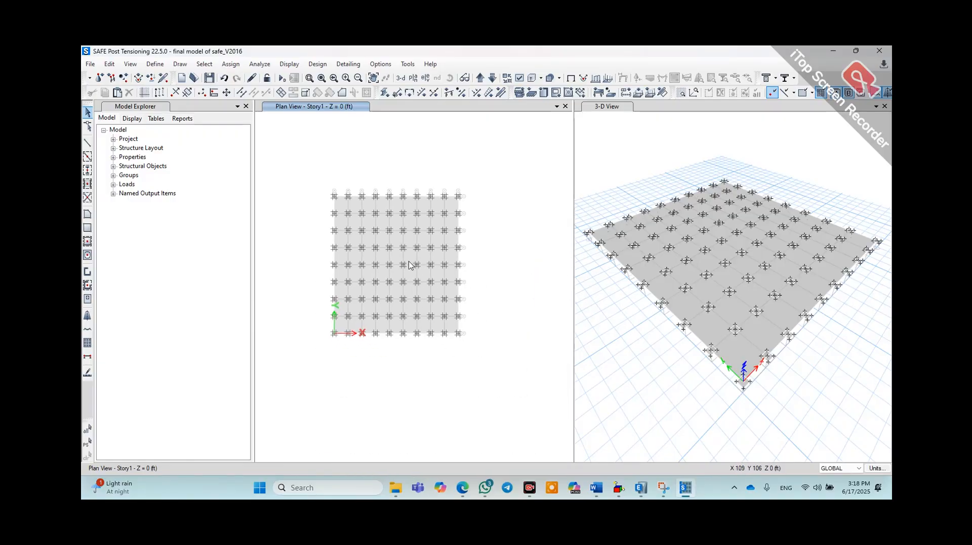
pyautogui.scroll(3, 408, 262)
pyautogui.click(390, 254)
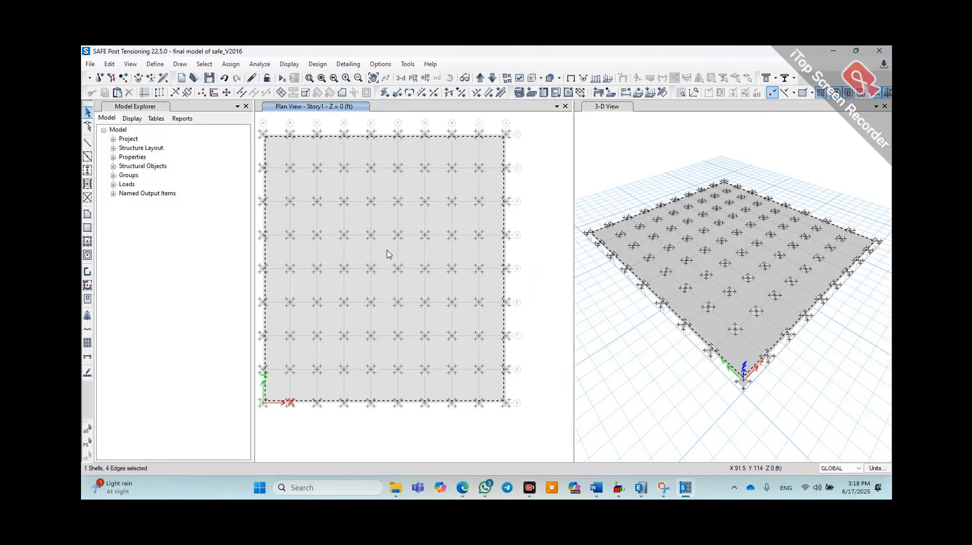
pyautogui.click(125, 157)
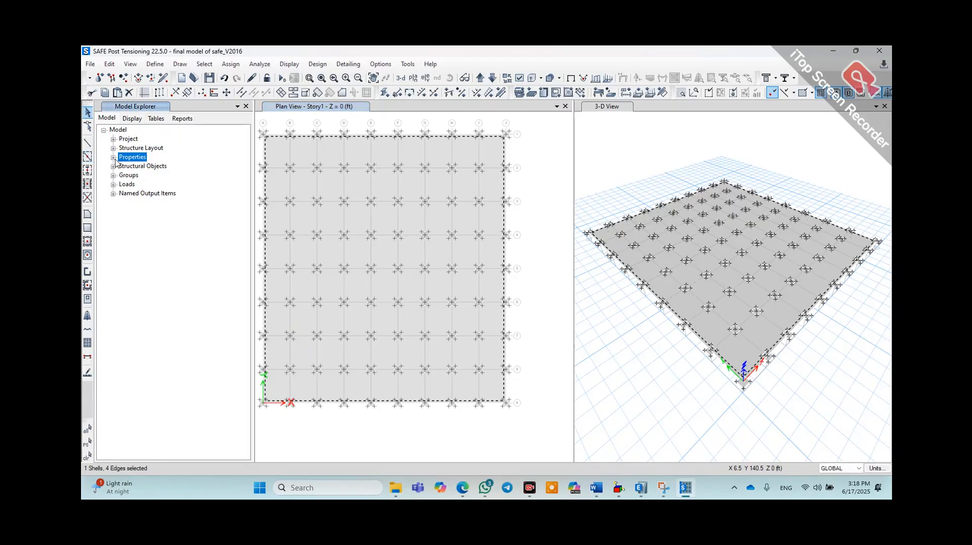
pyautogui.click(114, 157)
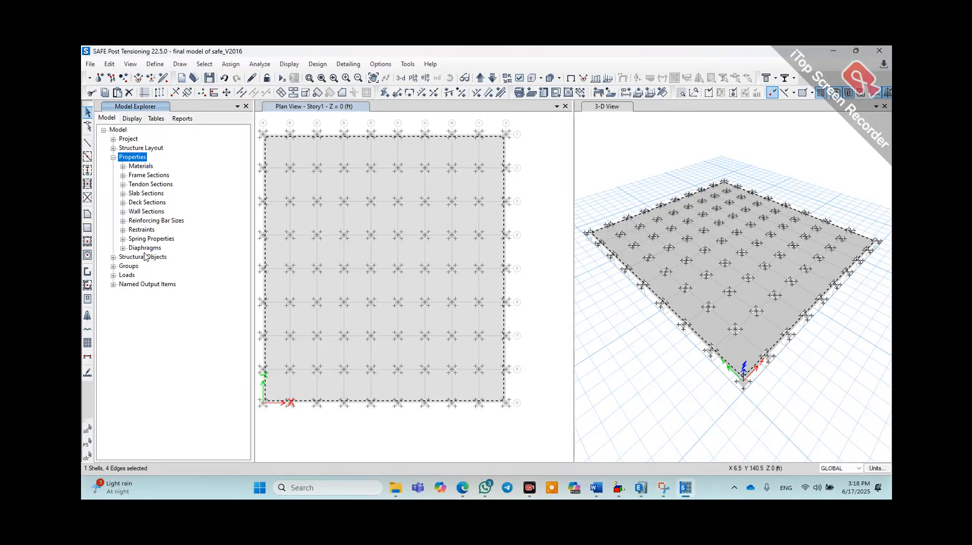
pyautogui.click(132, 240)
pyautogui.click(124, 239)
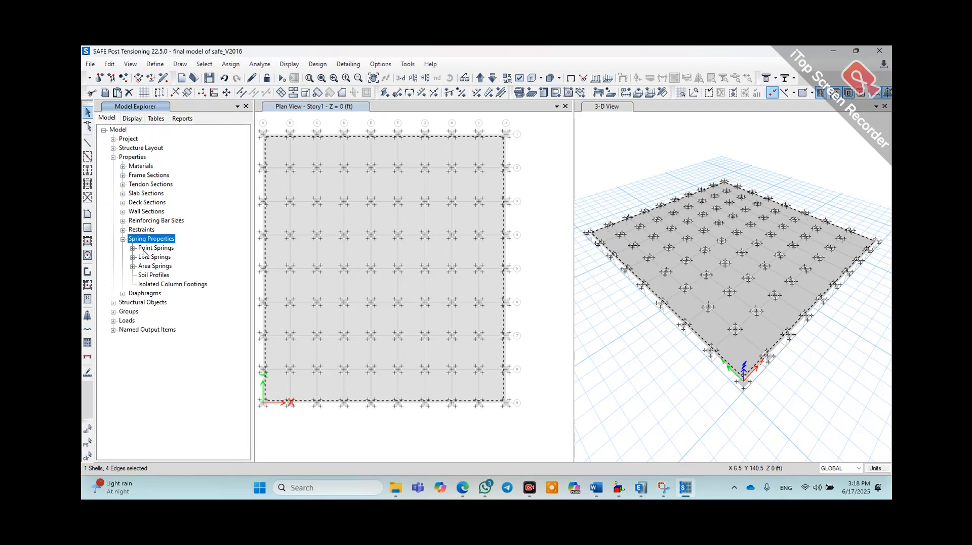
pyautogui.click(144, 268)
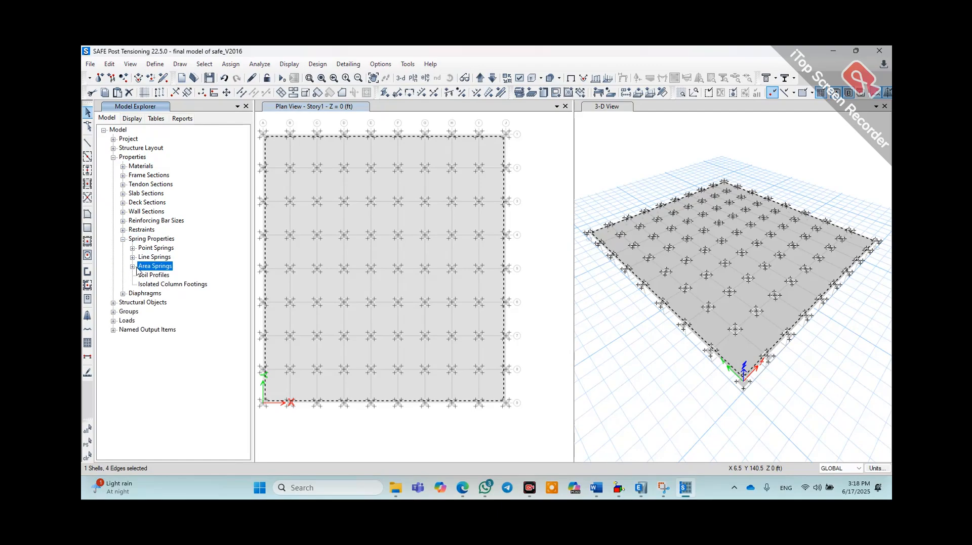
pyautogui.click(137, 269)
pyautogui.click(154, 276)
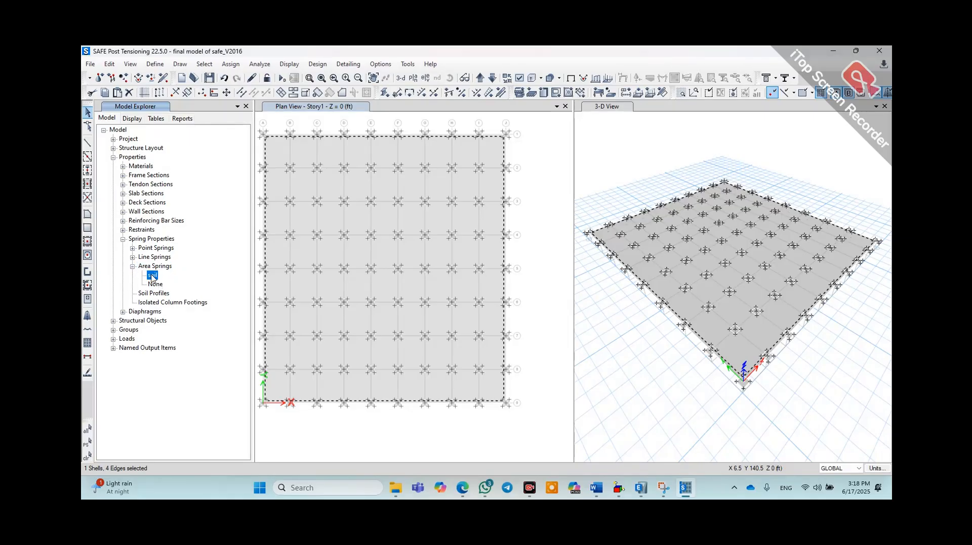
pyautogui.rightClick(153, 278)
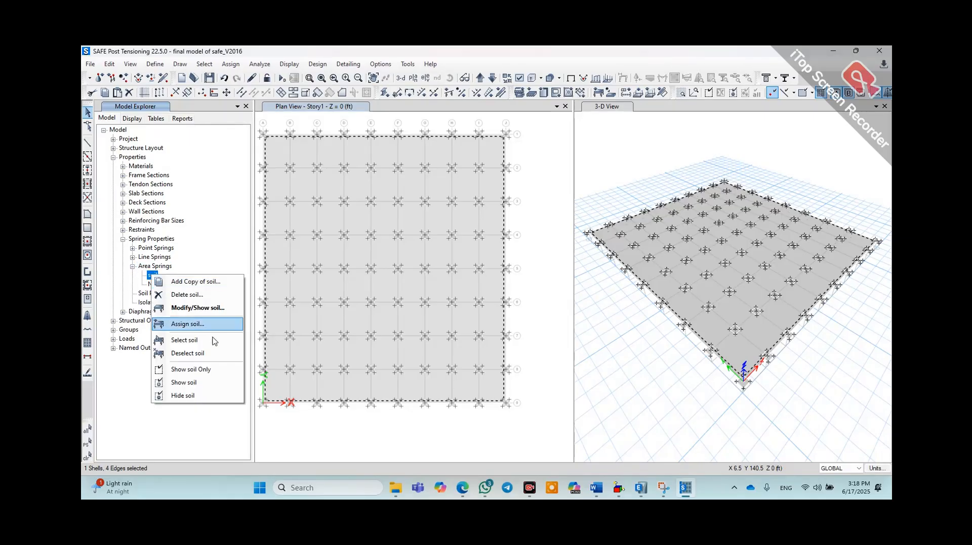
pyautogui.click(198, 324)
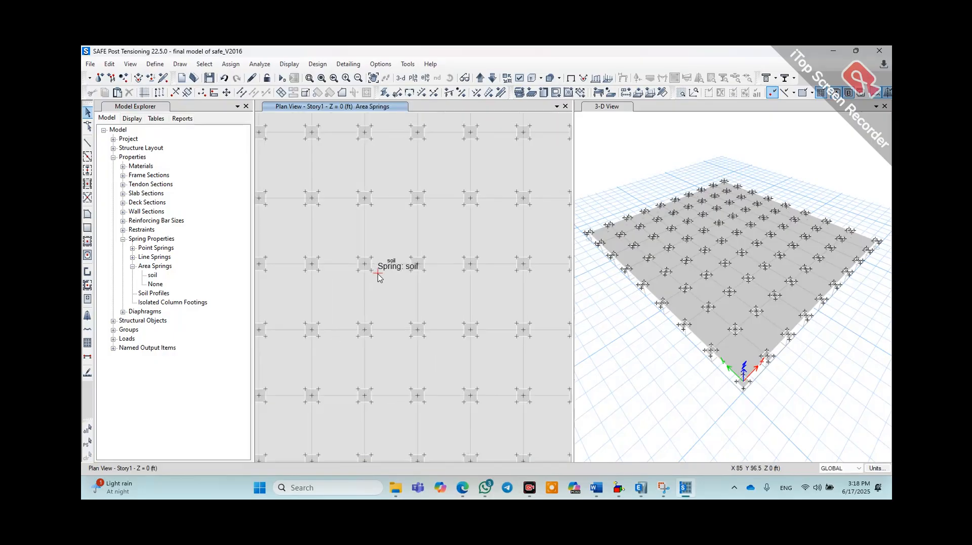
# Run the analysis and design, saving the model file as "model for safe"
pyautogui.scroll(2, 380, 268)
pyautogui.scroll(-2, 394, 260)
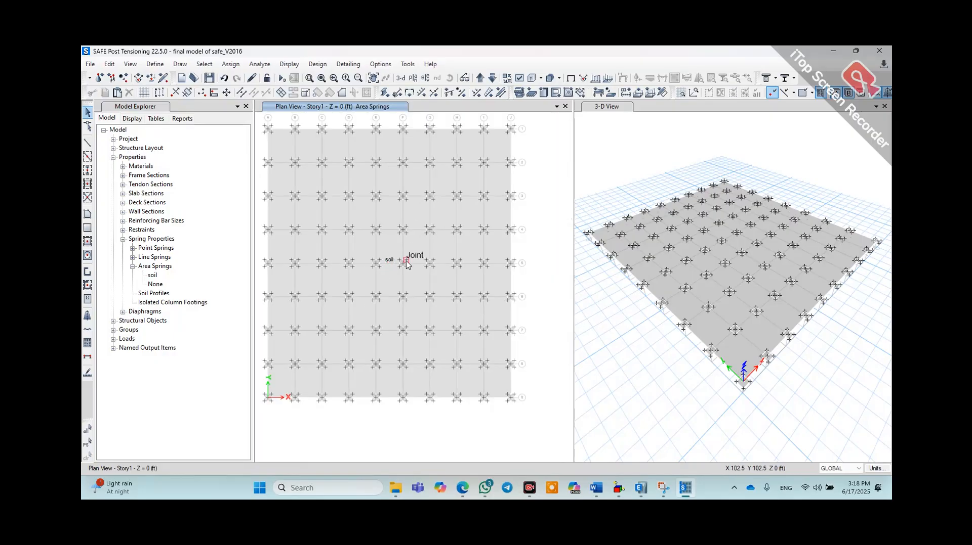
pyautogui.scroll(-1, 430, 286)
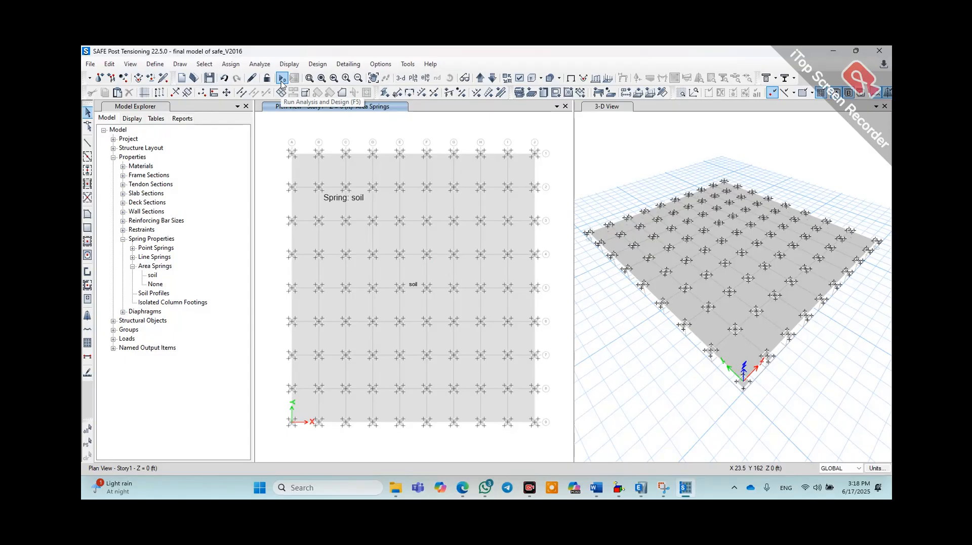
pyautogui.click(259, 64)
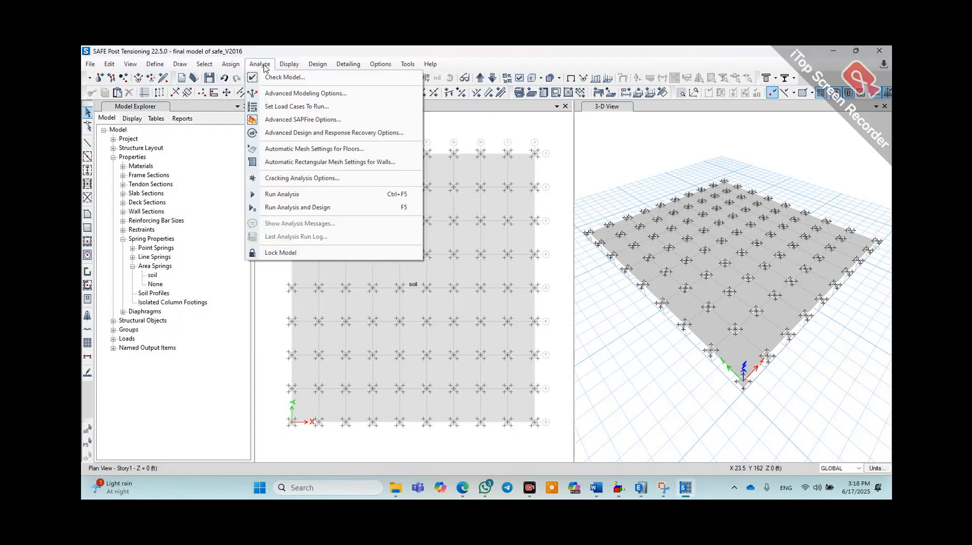
pyautogui.click(298, 207)
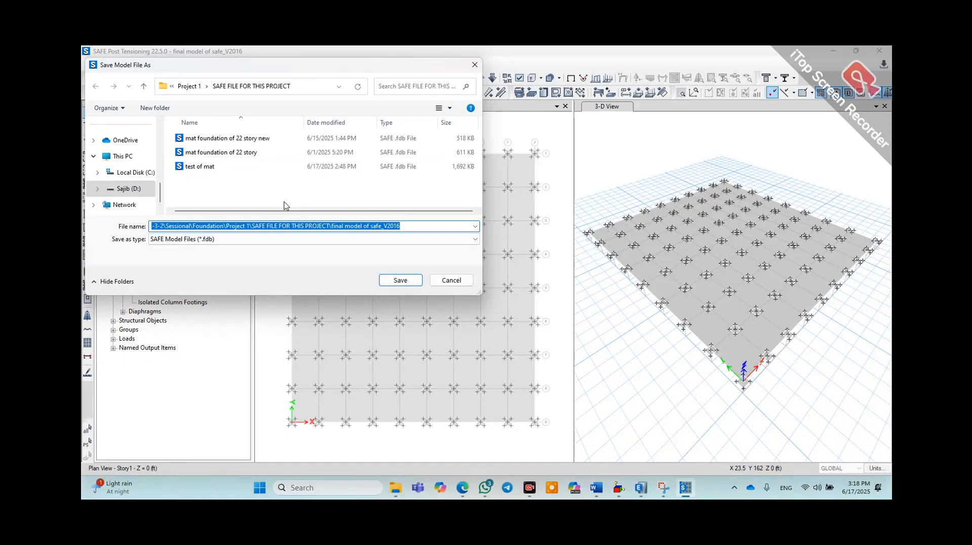
pyautogui.press('BackSpace')
pyautogui.write('m')
pyautogui.press('BackSpace')
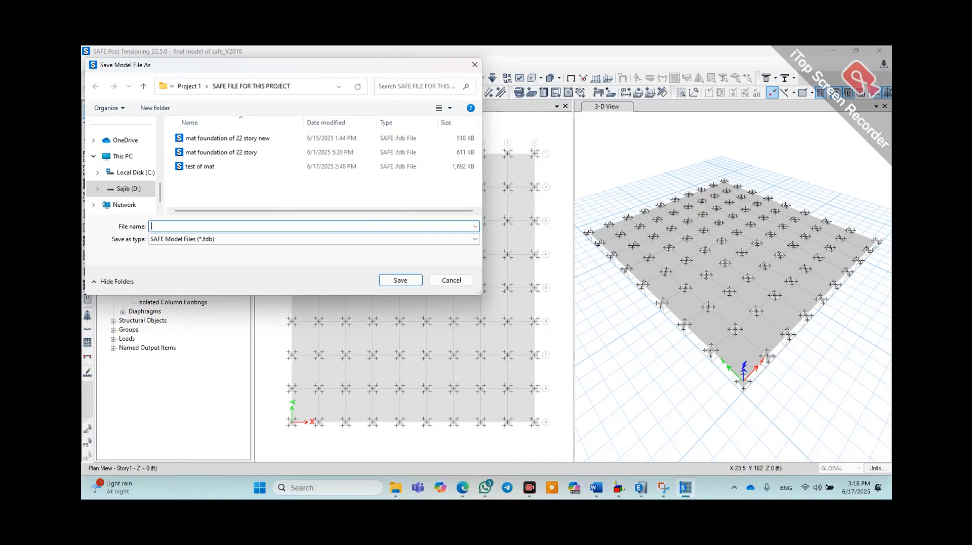
pyautogui.write('model for safe')
pyautogui.click(405, 284)
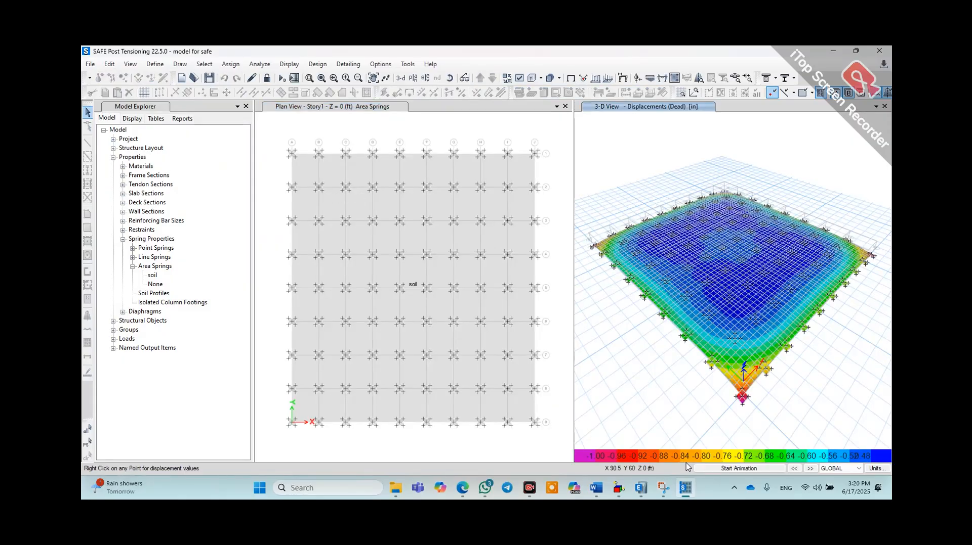
# Display the soil pressure contours for load combination DConS1 in the plan view and read the pressure inside the mat
pyautogui.moveTo(730, 249)
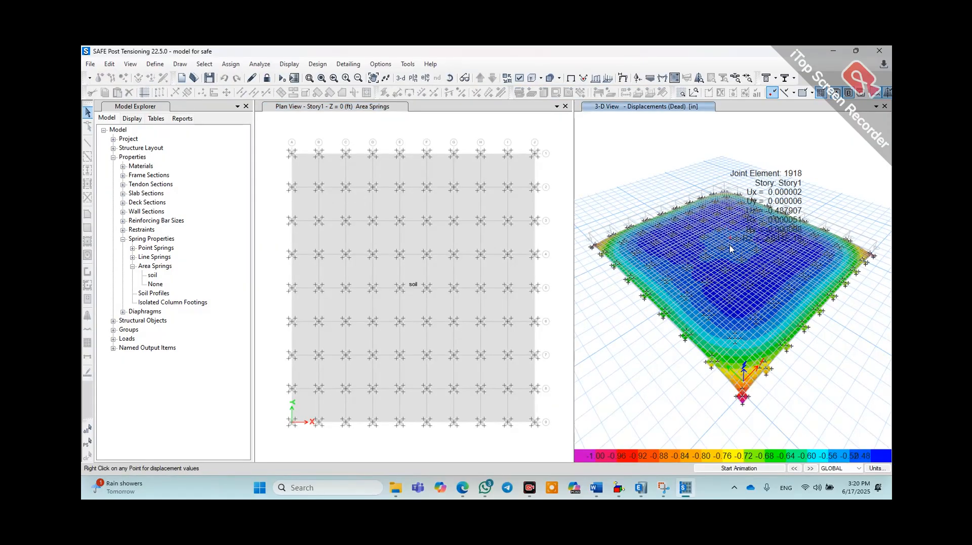
pyautogui.scroll(-3, 731, 249)
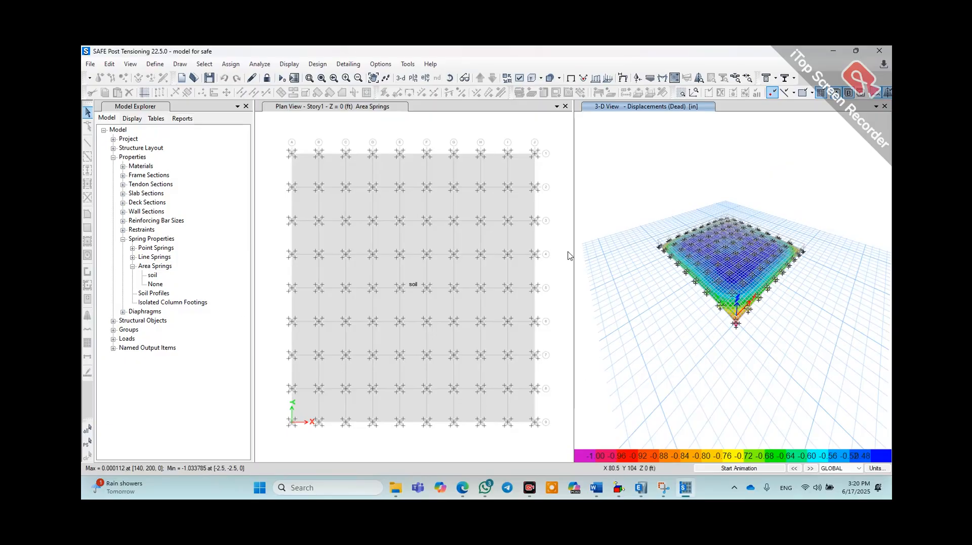
pyautogui.click(472, 130)
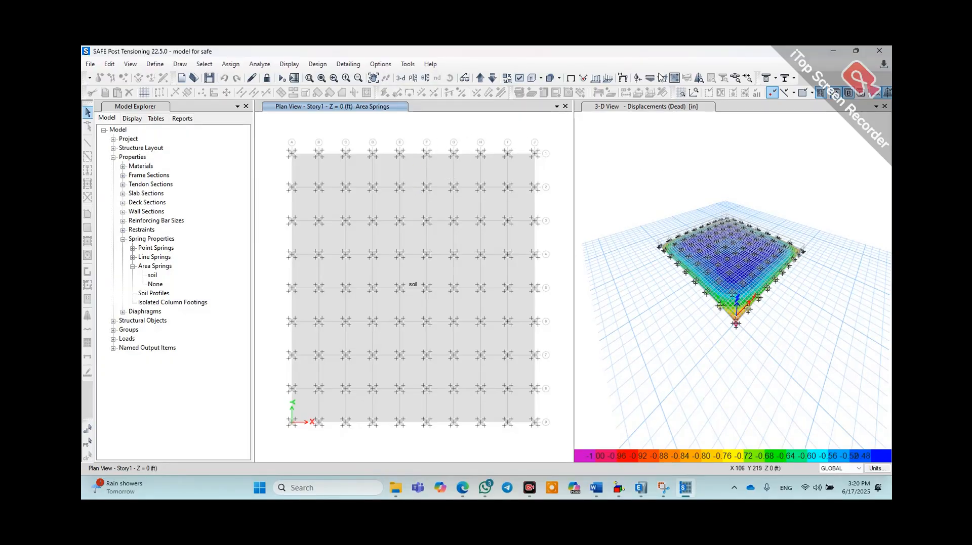
pyautogui.click(650, 79)
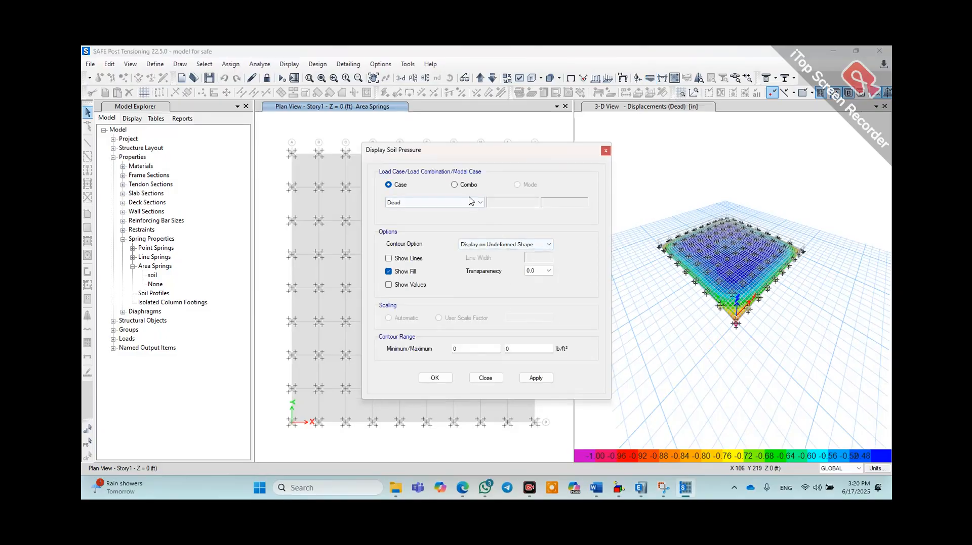
pyautogui.click(467, 185)
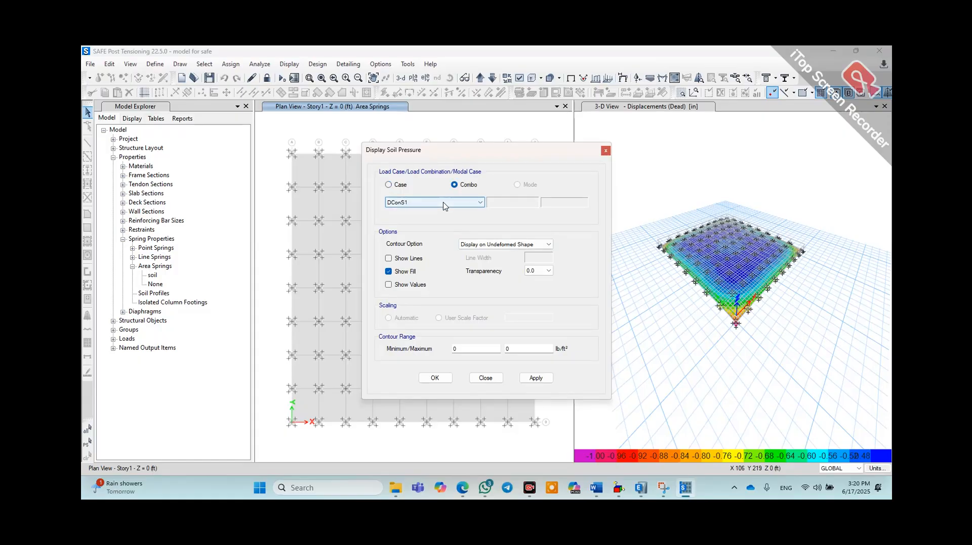
pyautogui.click(446, 203)
pyautogui.click(433, 209)
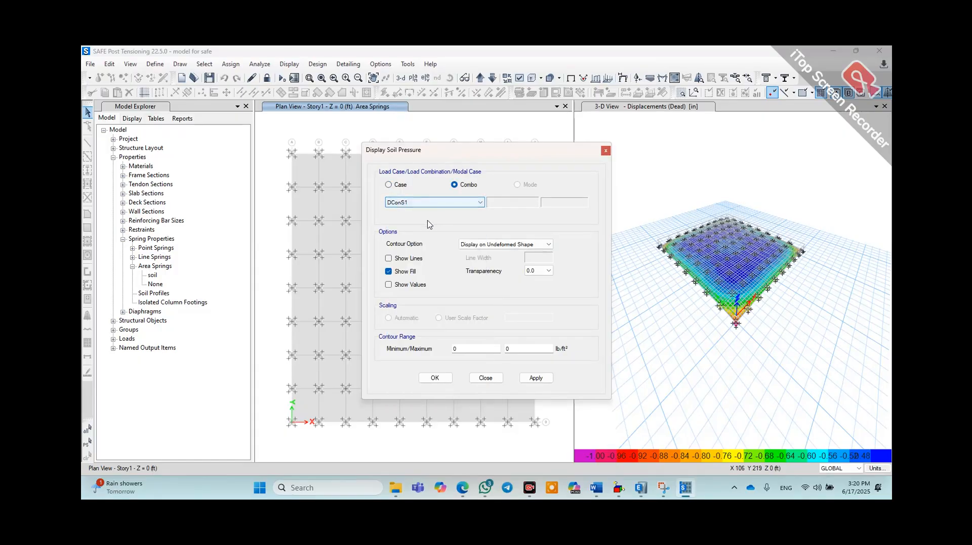
pyautogui.click(535, 379)
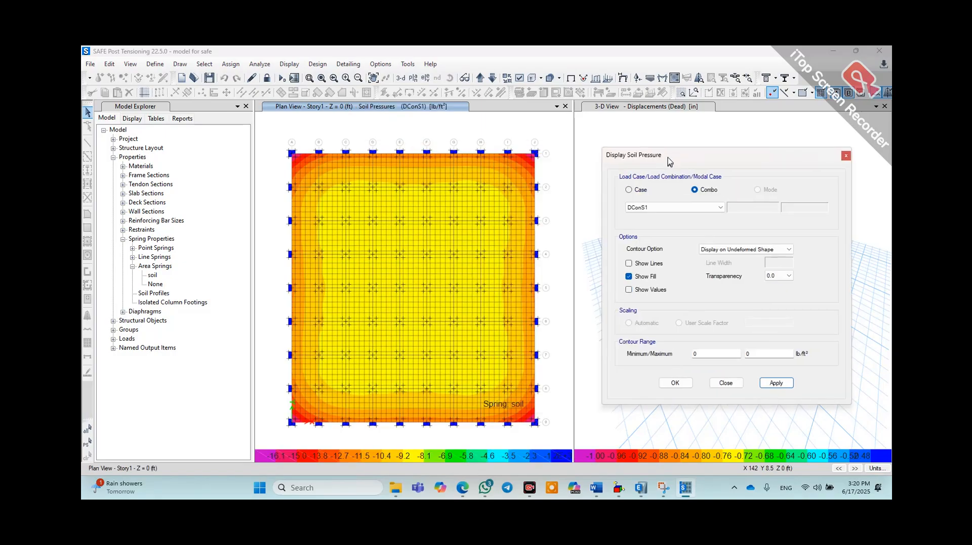
pyautogui.moveTo(667, 157); pyautogui.dragTo(670, 141)
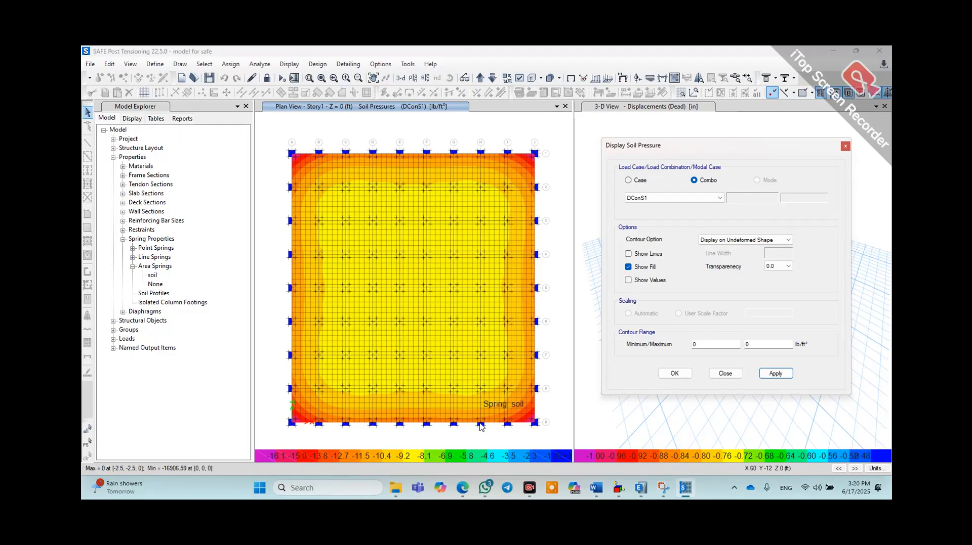
pyautogui.moveTo(448, 347)
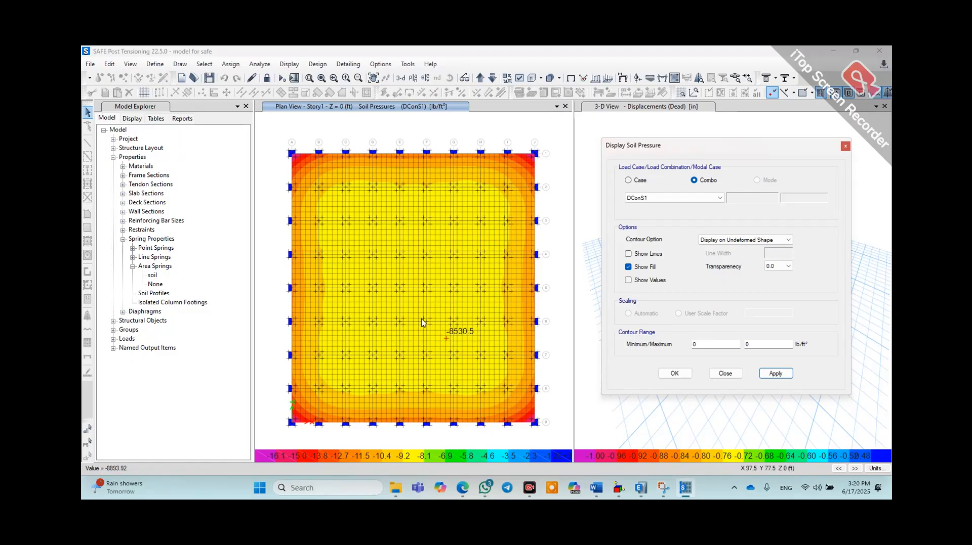
# Read the soil pressure values in the middle and at the corners of the mat, then close the soil pressure settings
pyautogui.moveTo(424, 321)
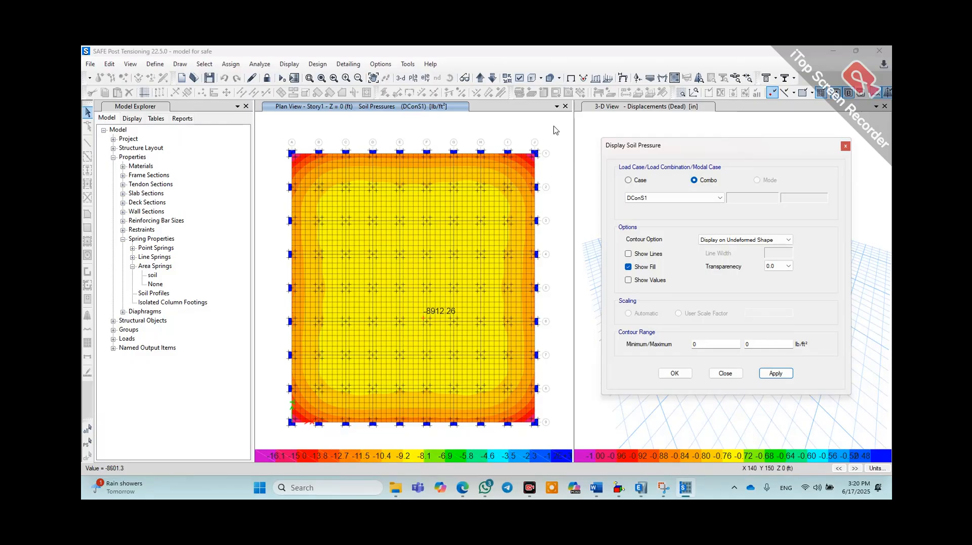
pyautogui.moveTo(532, 166)
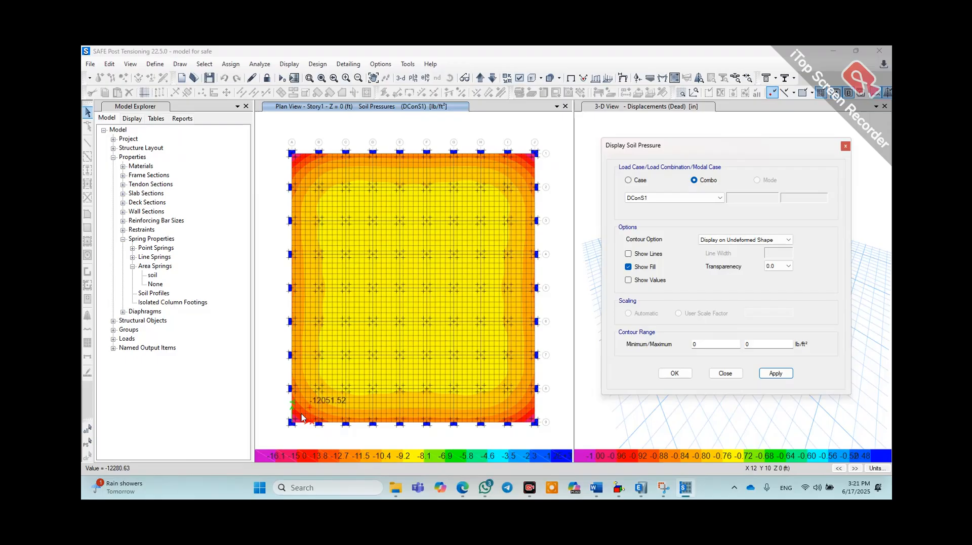
pyautogui.moveTo(302, 418)
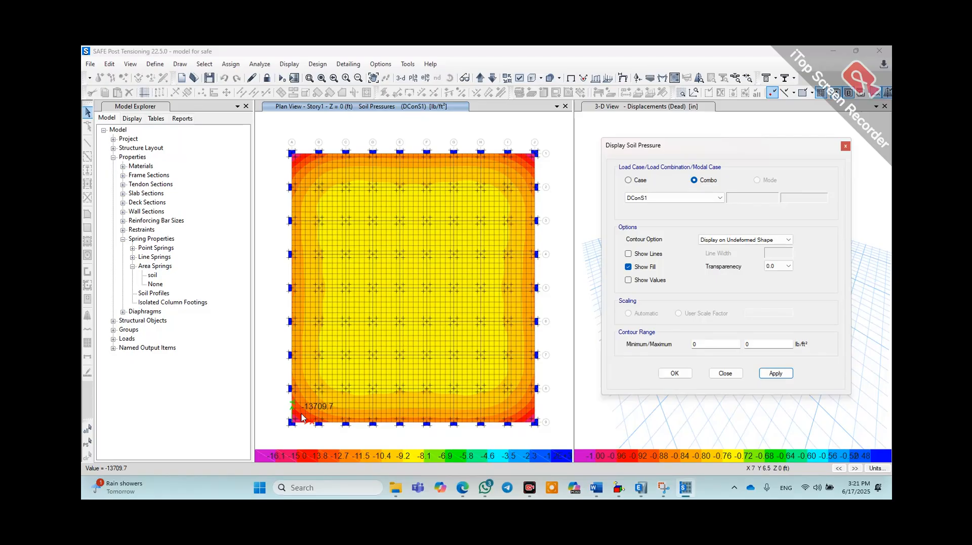
pyautogui.moveTo(385, 388)
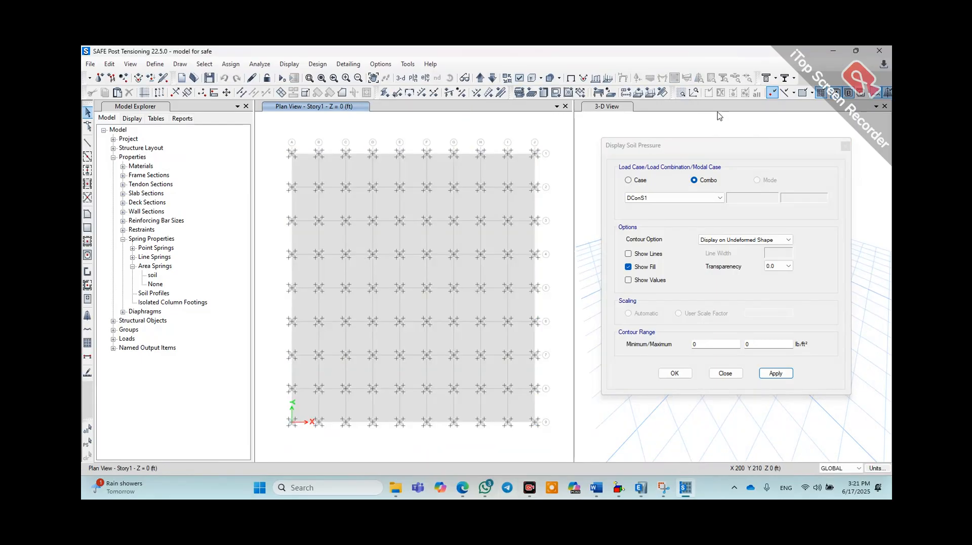
pyautogui.click(844, 146)
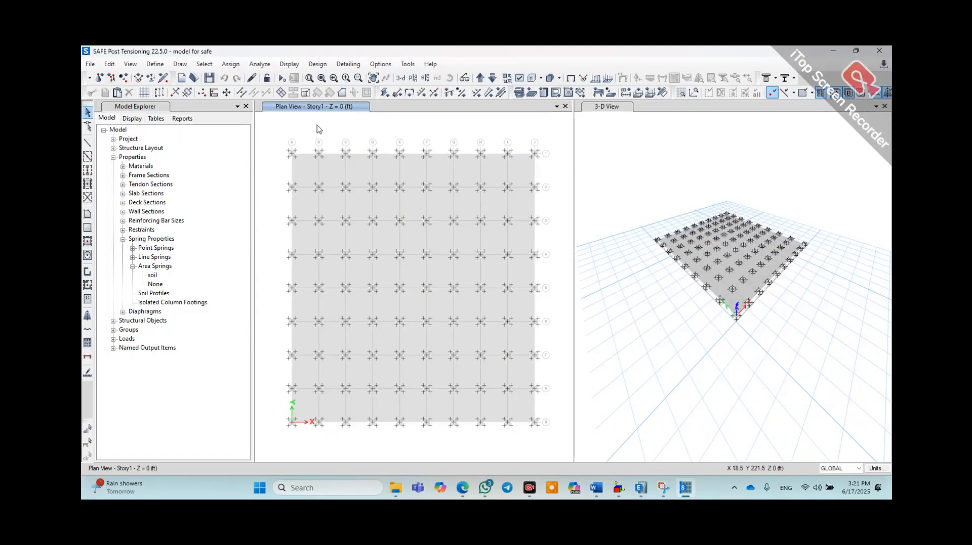
# Expand the mat slab outward on all sides by an offset of 80 in
pyautogui.click(304, 166)
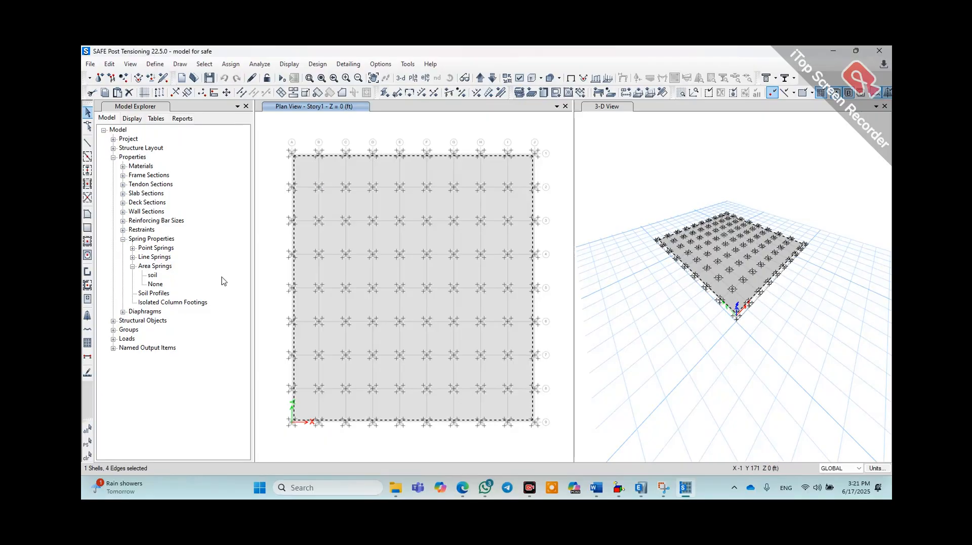
pyautogui.click(109, 63)
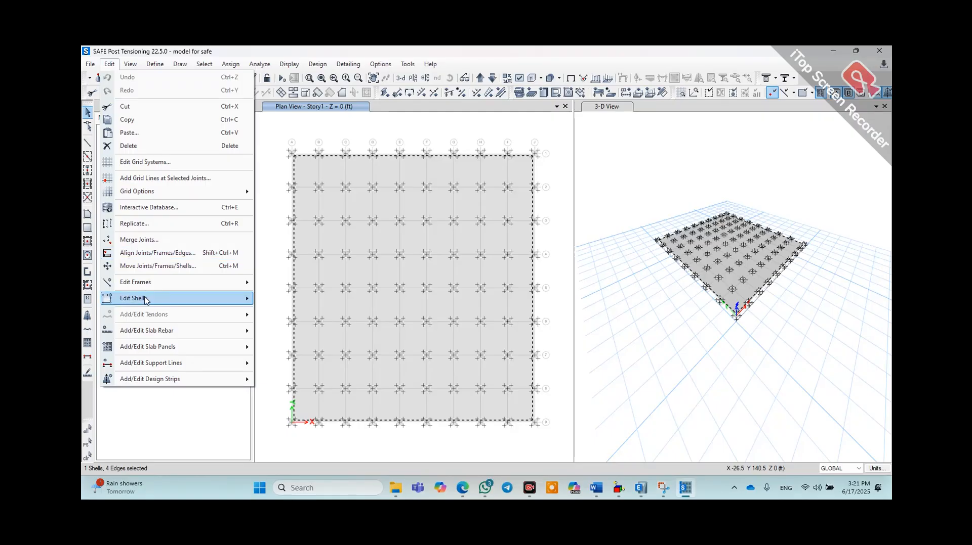
pyautogui.moveTo(150, 299)
pyautogui.click(276, 309)
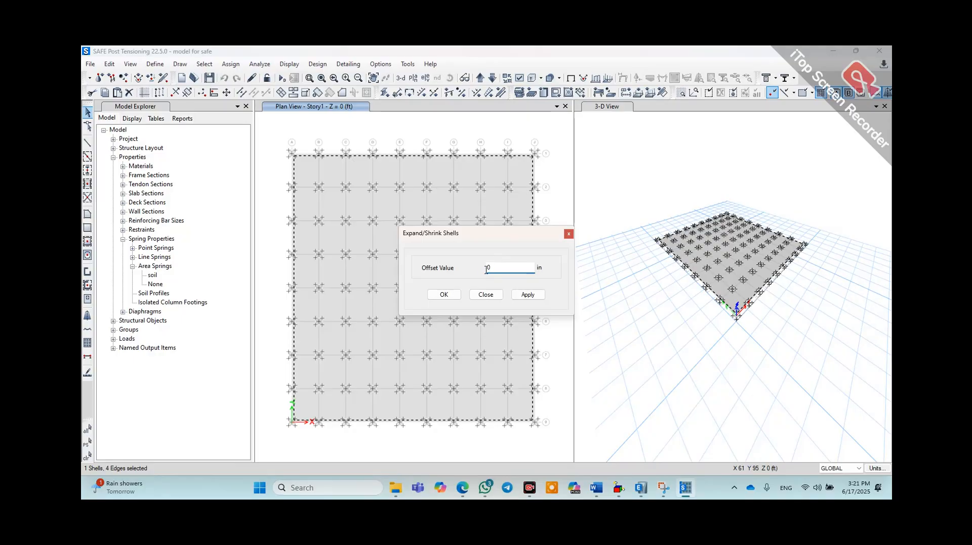
pyautogui.doubleClick(486, 269)
pyautogui.write('7')
pyautogui.press('BackSpace')
pyautogui.write('8')
pyautogui.click(528, 295)
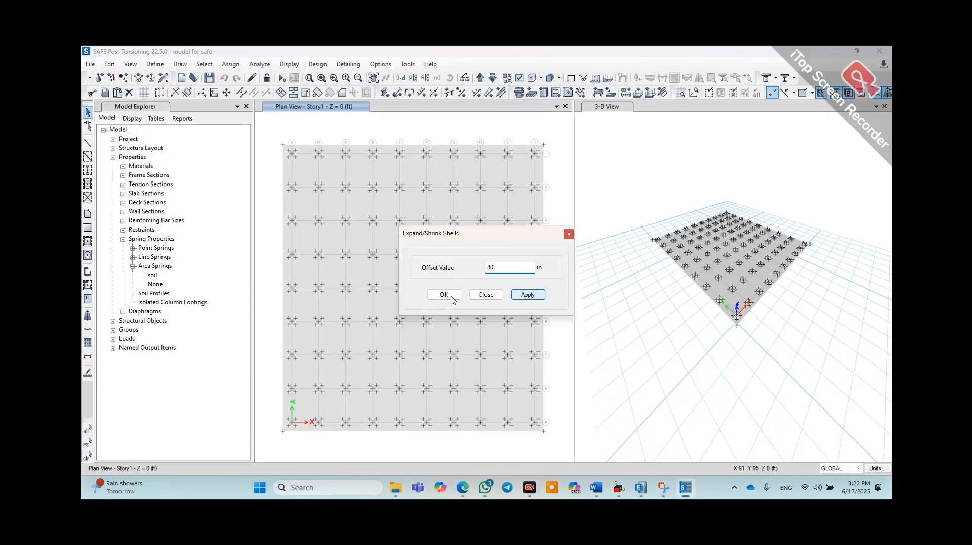
pyautogui.click(451, 297)
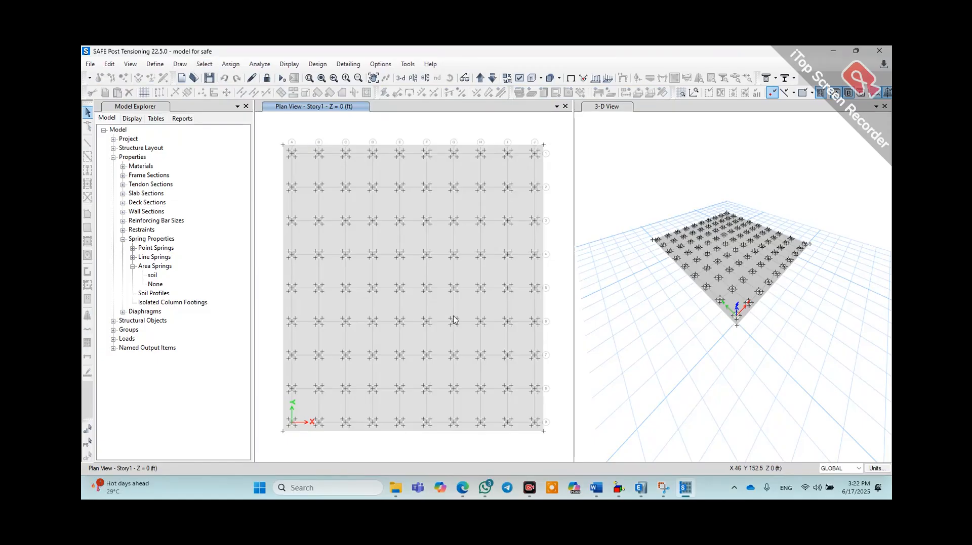
# Run the analysis on the enlarged mat and display the soil pressures for load combination DConS1 in the 3-D view
pyautogui.click(267, 79)
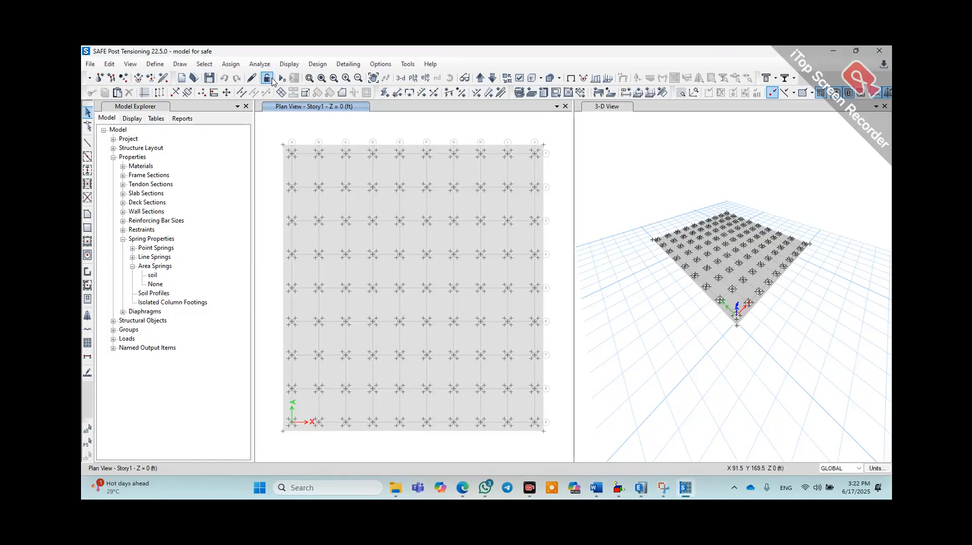
pyautogui.click(282, 78)
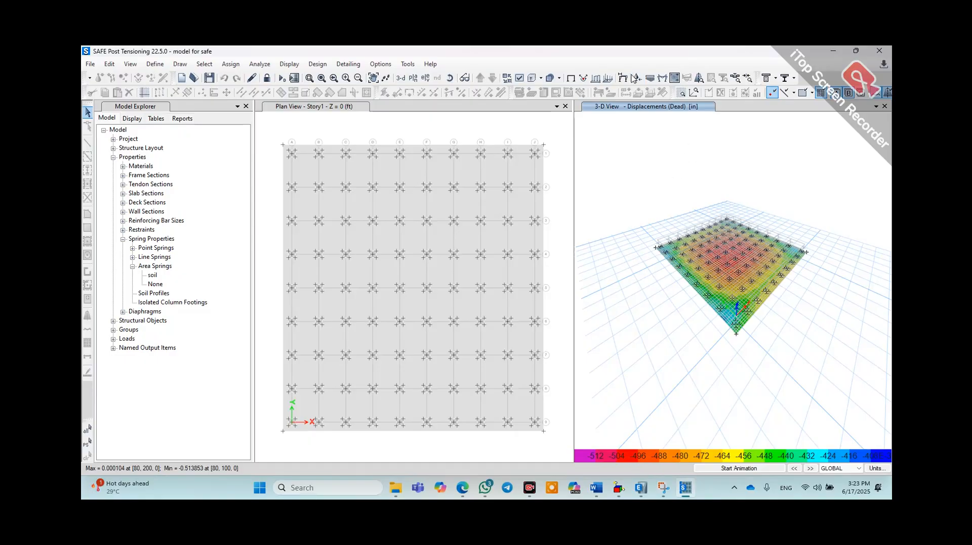
pyautogui.click(650, 79)
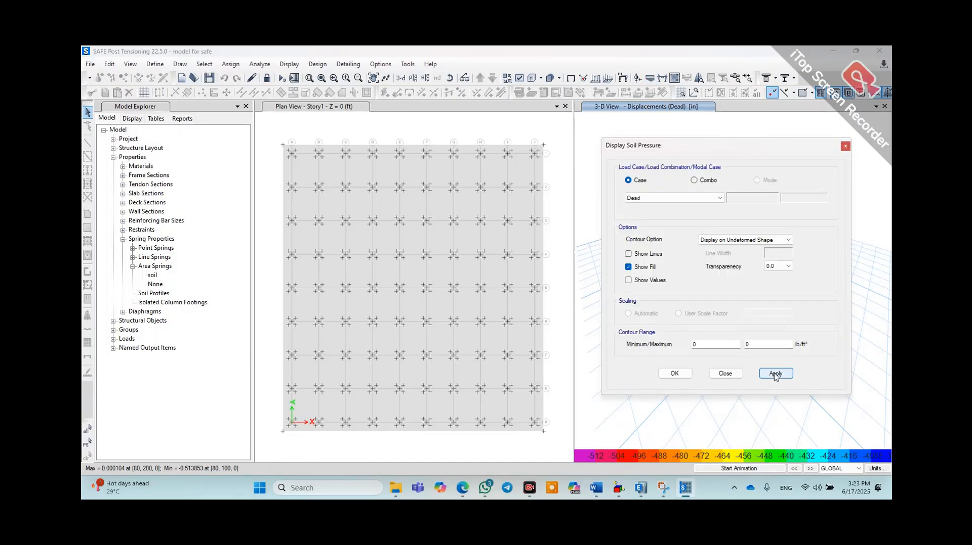
pyautogui.click(693, 180)
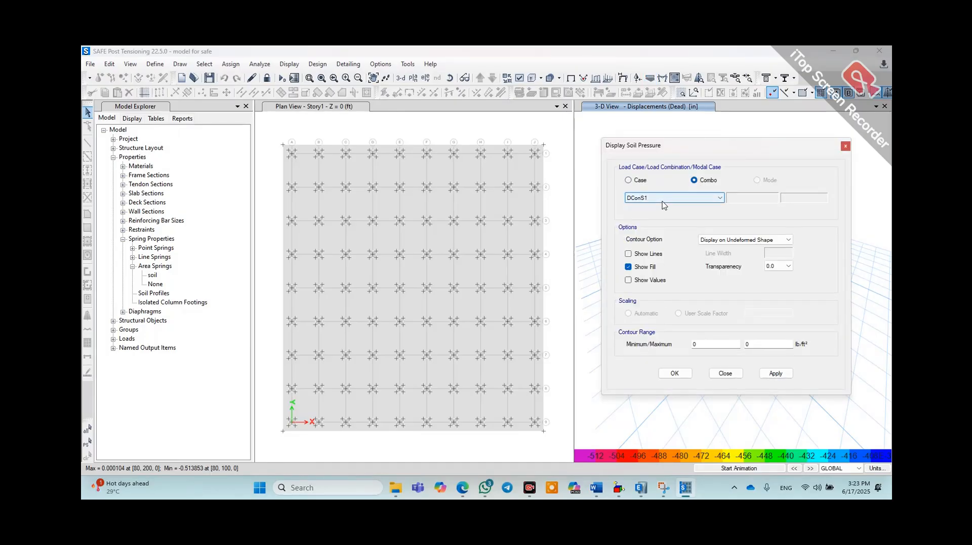
pyautogui.click(776, 375)
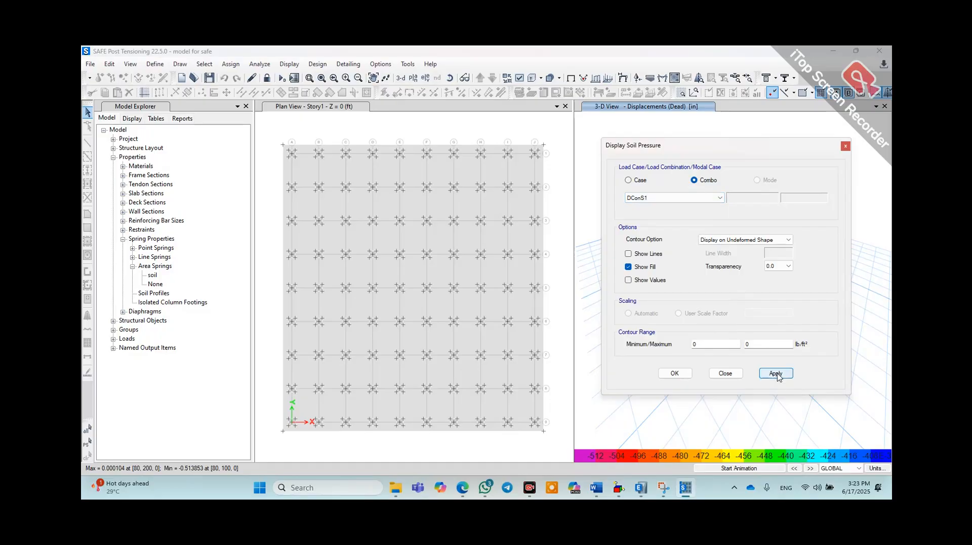
pyautogui.click(676, 374)
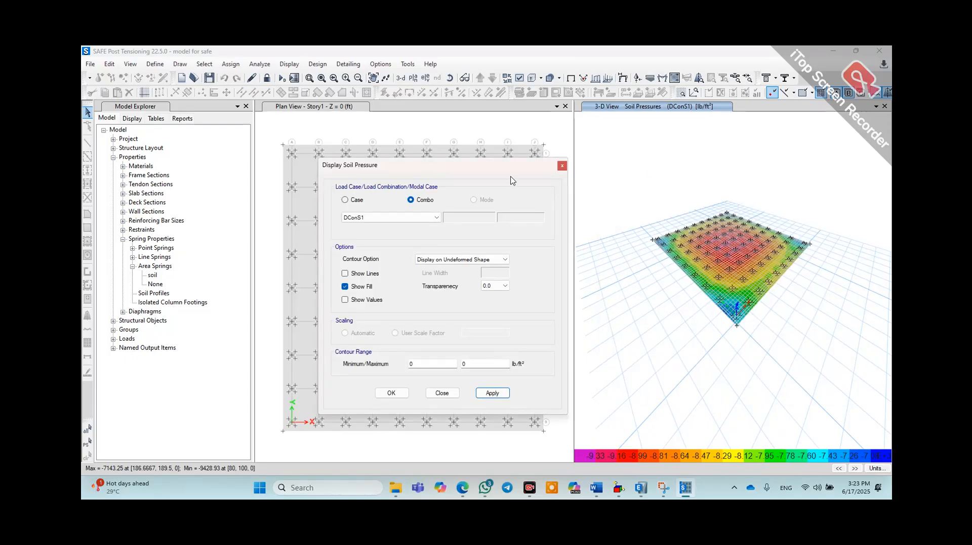
# Display the DConS1 soil pressure contours of the enlarged mat in the plan view and examine the pressure distribution
pyautogui.click(499, 394)
pyautogui.moveTo(493, 171); pyautogui.dragTo(692, 179)
pyautogui.click(426, 131)
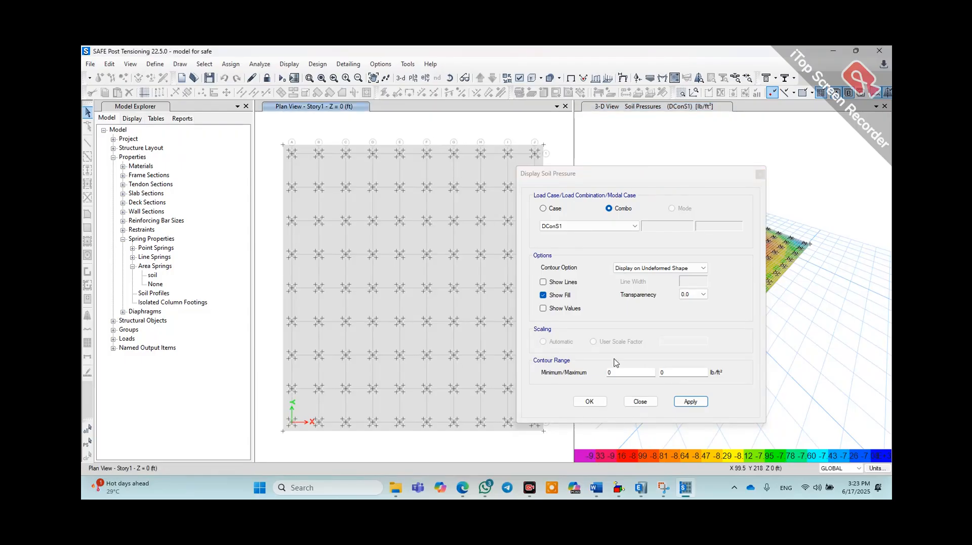
pyautogui.click(705, 403)
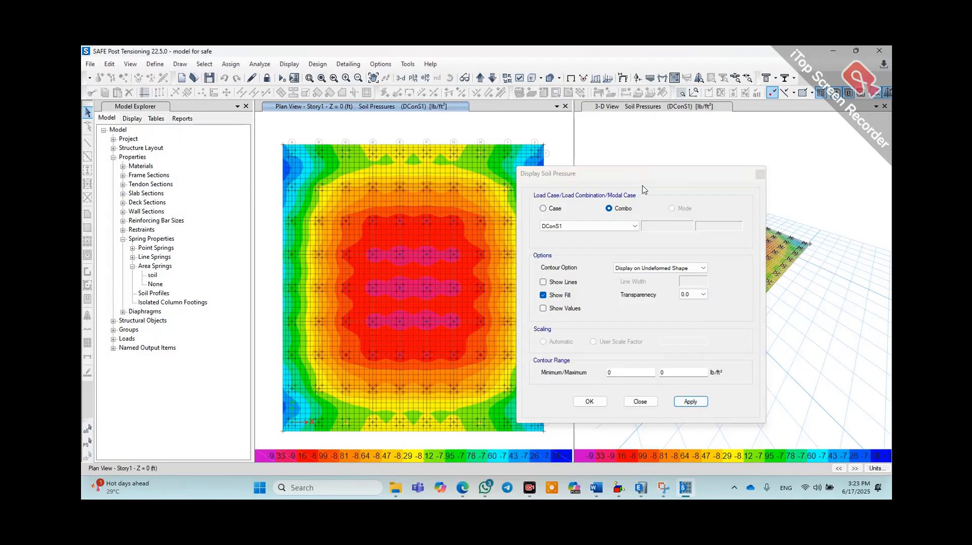
pyautogui.moveTo(730, 168); pyautogui.dragTo(805, 136)
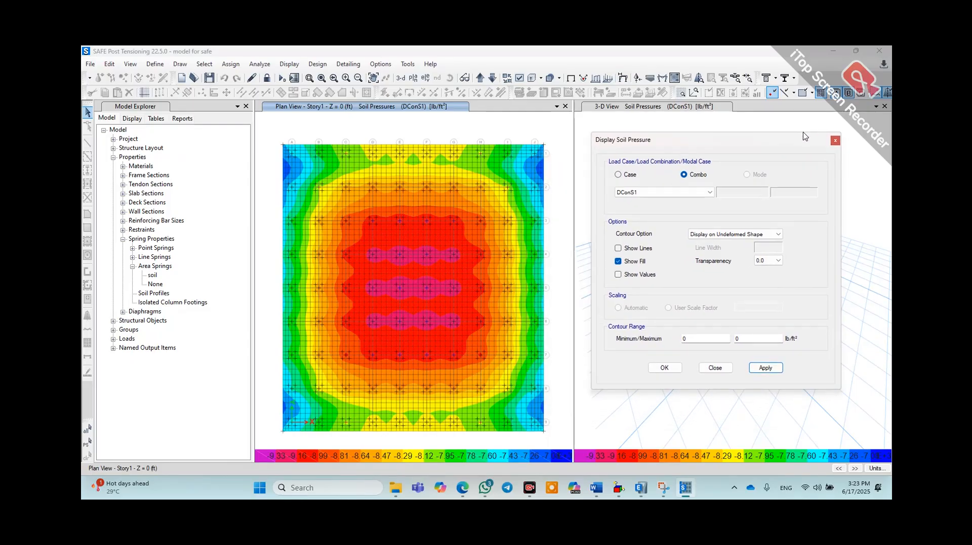
pyautogui.moveTo(398, 265)
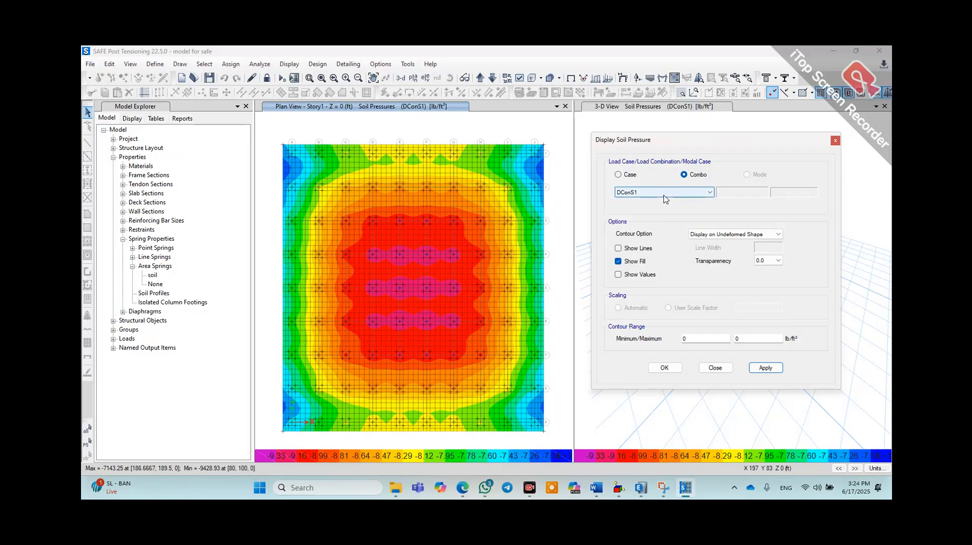
pyautogui.click(678, 372)
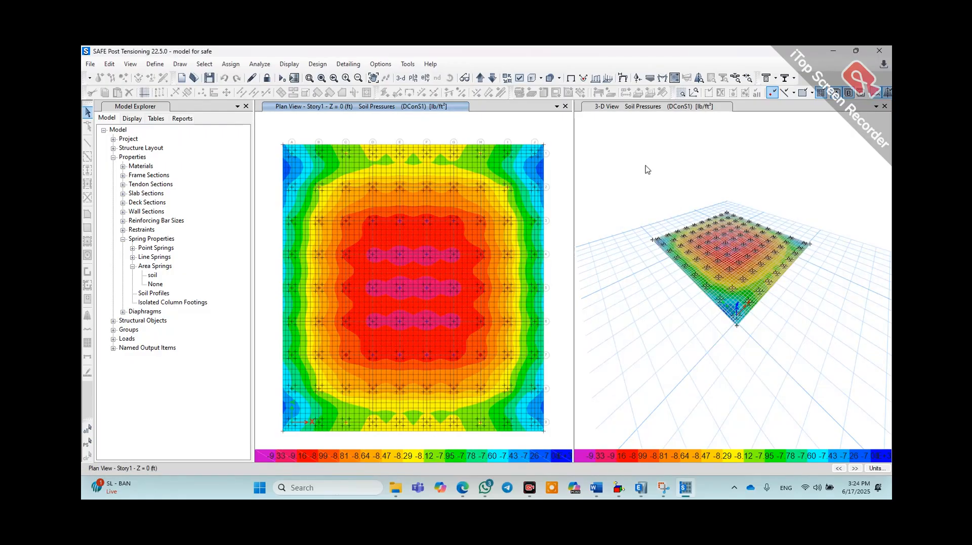
# Display the punching shear D/C ratios of the columns in both the 3-D view and the plan view
pyautogui.click(648, 180)
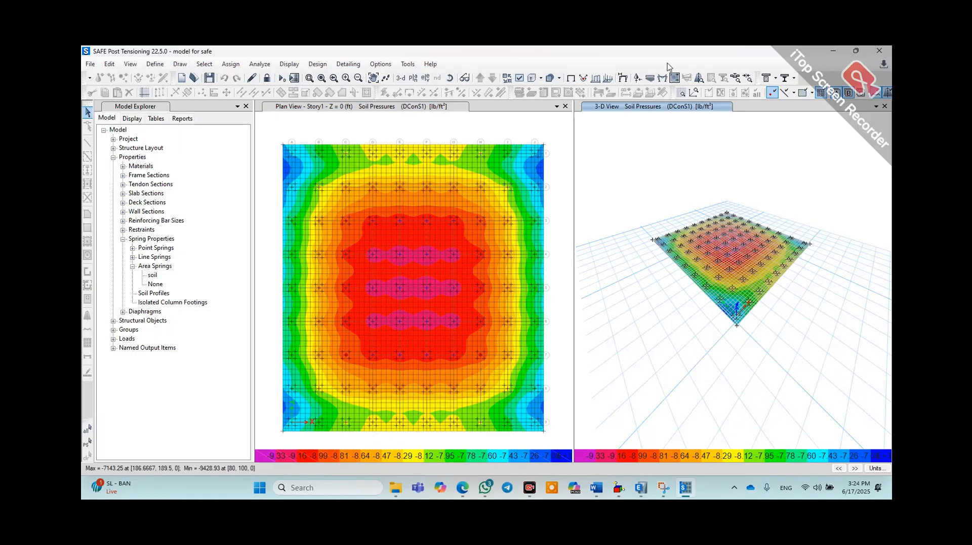
pyautogui.click(738, 79)
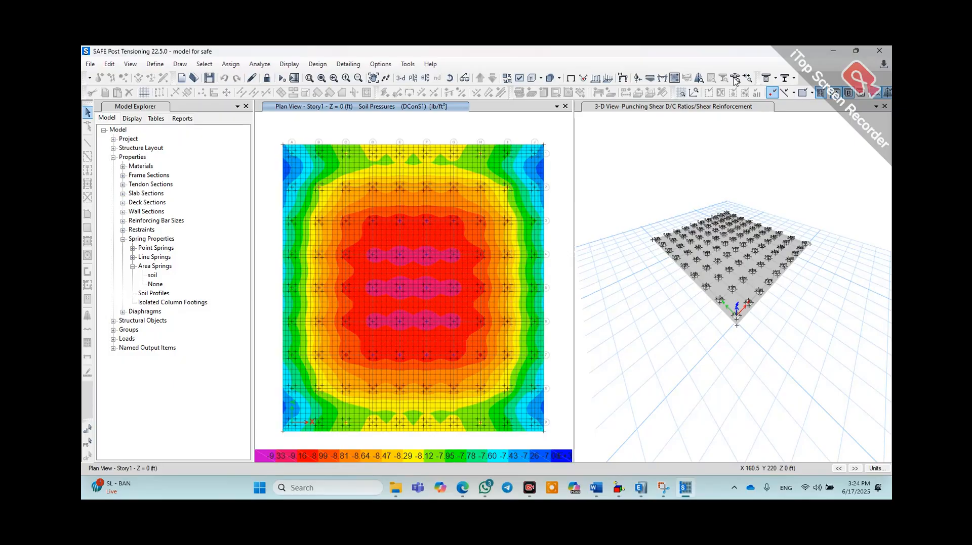
pyautogui.click(735, 79)
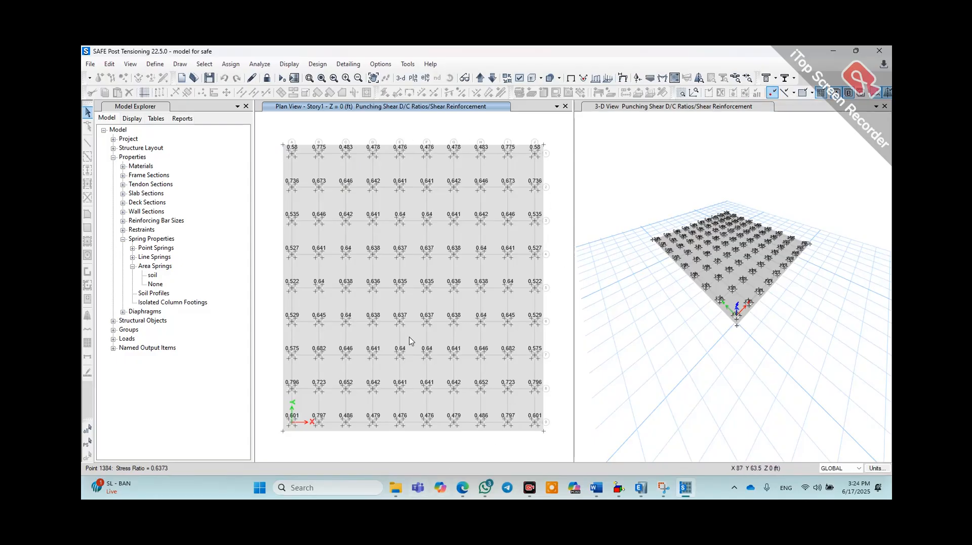
# Display the deformed shape with displacement contours for load combination DConS1 in the plan view
pyautogui.click(622, 83)
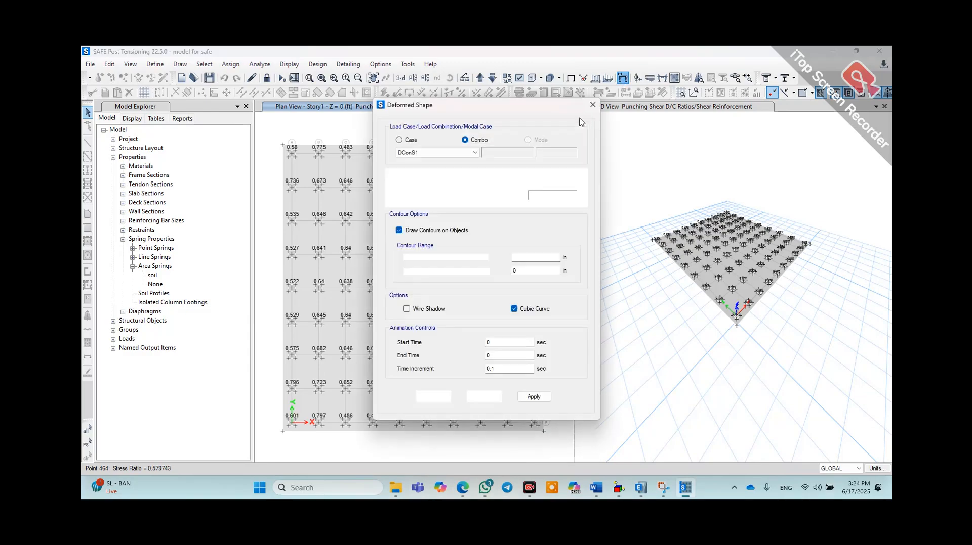
pyautogui.click(547, 398)
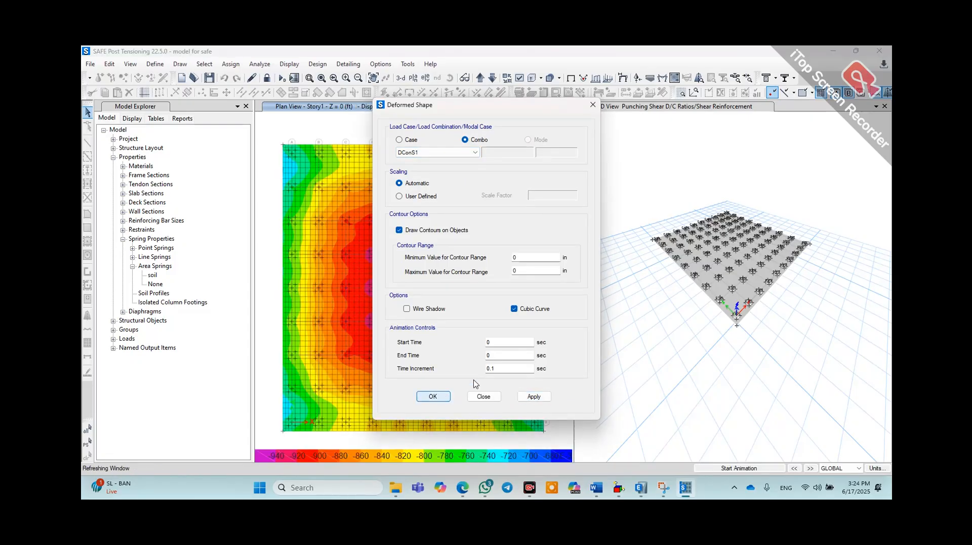
pyautogui.press('Return')
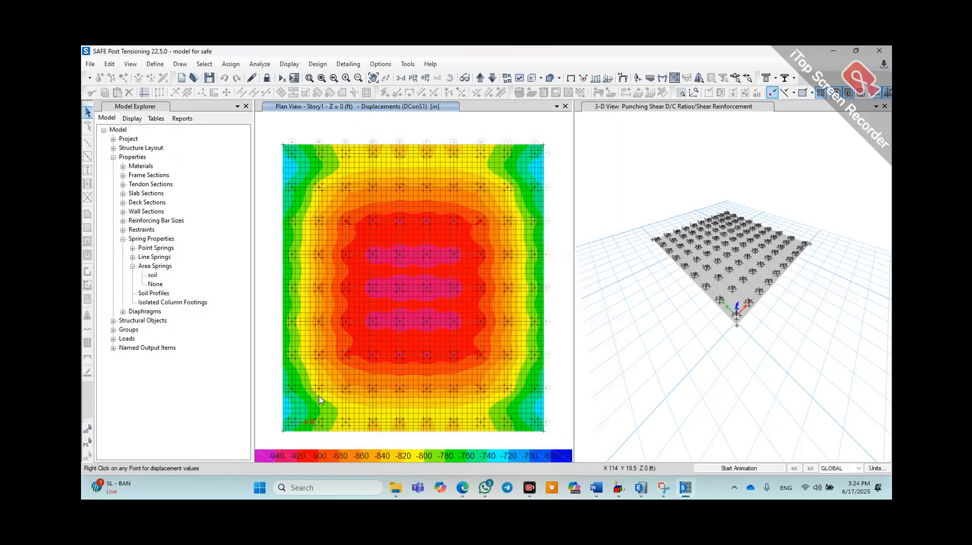
# Read the joint displacements at the mat's corner, middle and edge regions in plan, then make the 3-D view active
pyautogui.rightClick(288, 424)
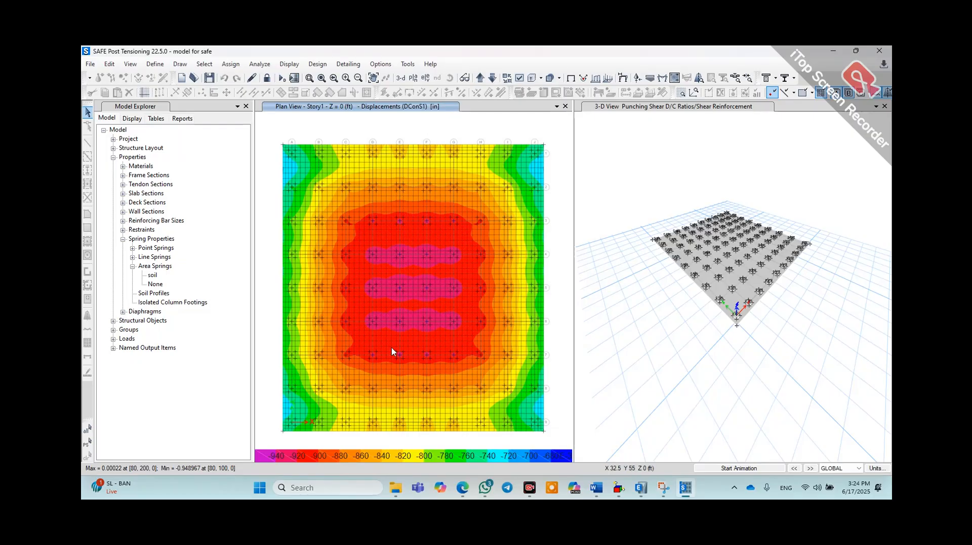
pyautogui.rightClick(403, 258)
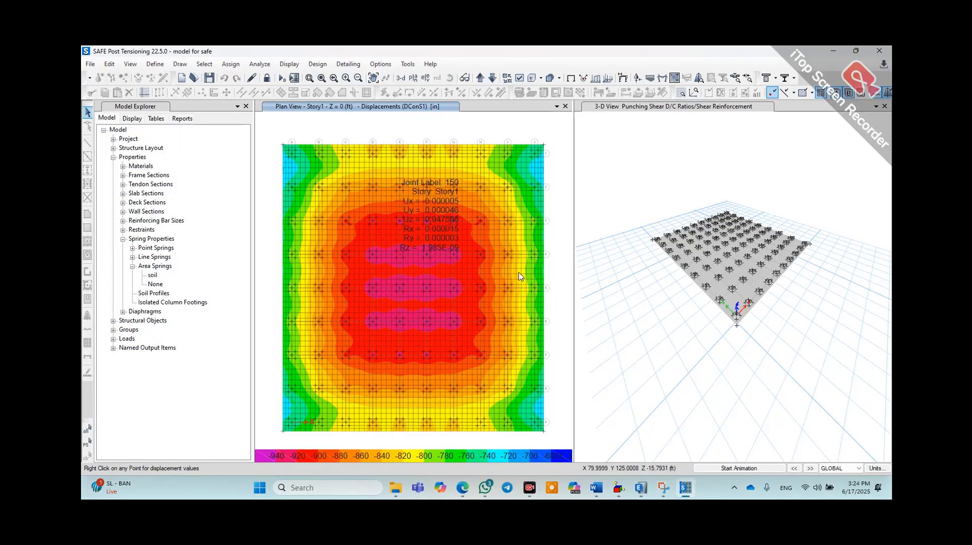
pyautogui.rightClick(487, 292)
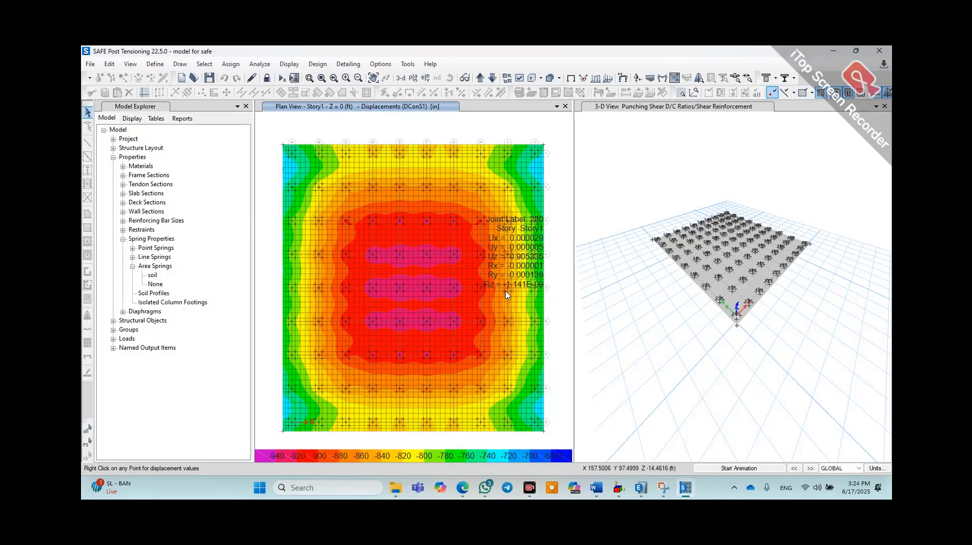
pyautogui.rightClick(507, 296)
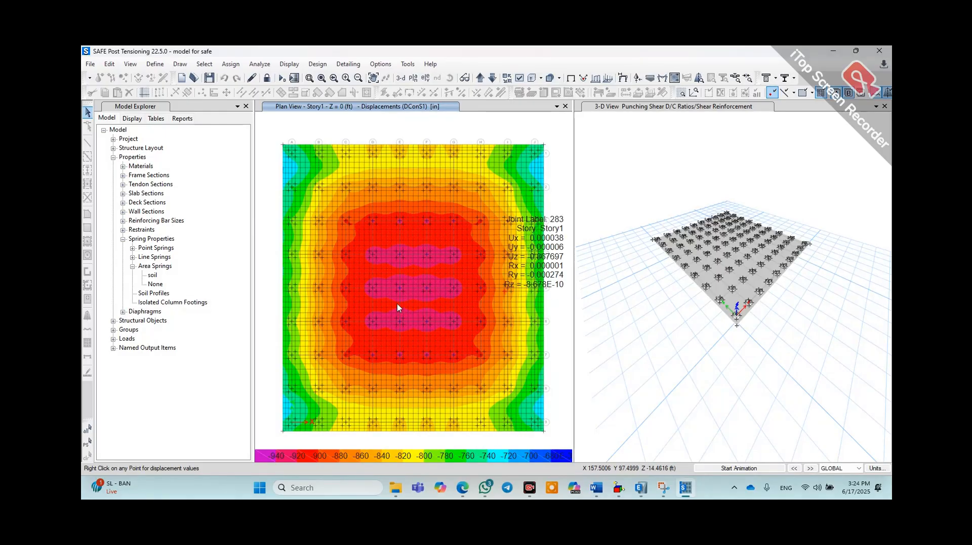
pyautogui.rightClick(478, 341)
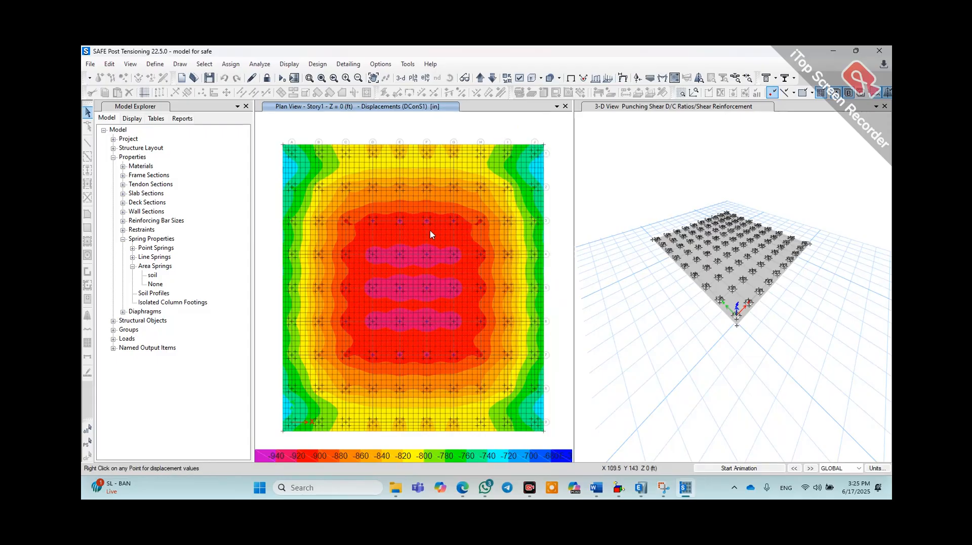
pyautogui.rightClick(432, 268)
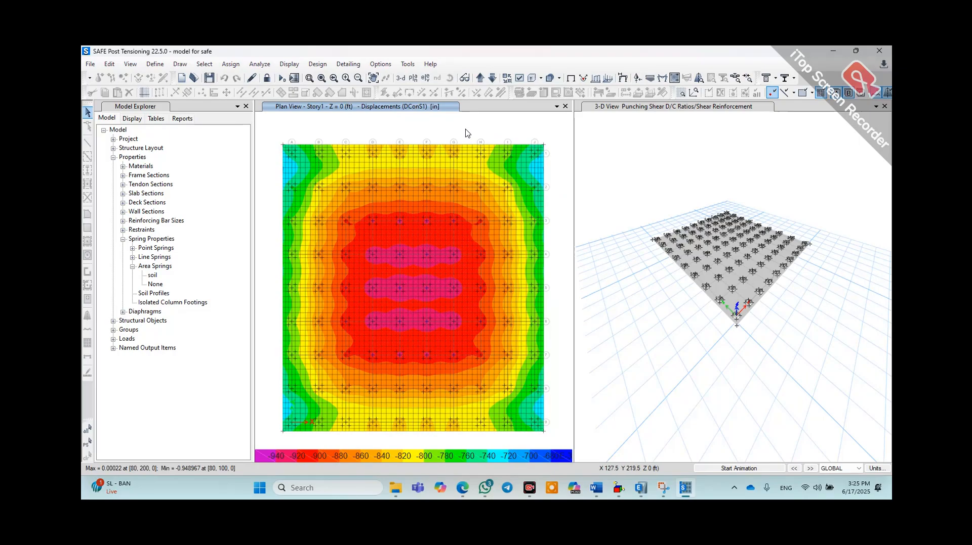
pyautogui.rightClick(439, 264)
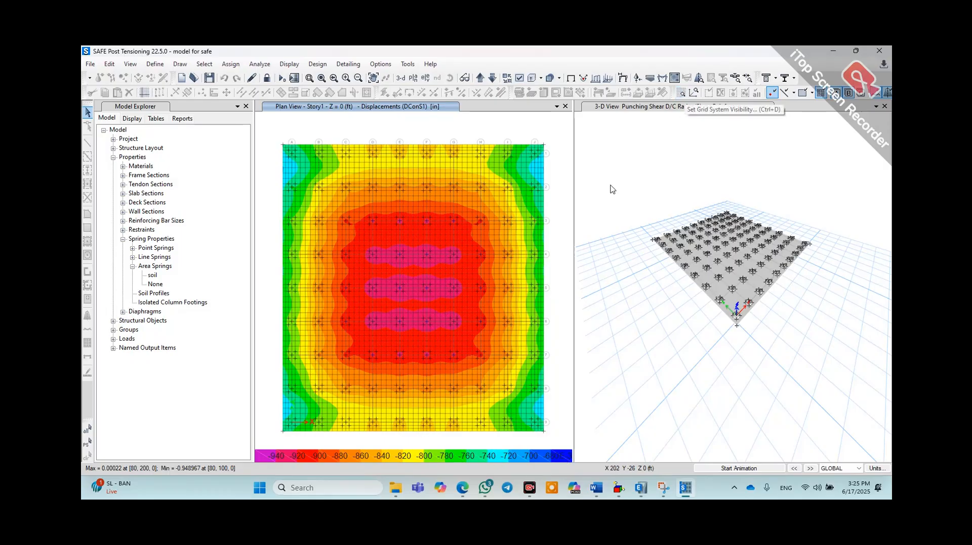
pyautogui.click(626, 137)
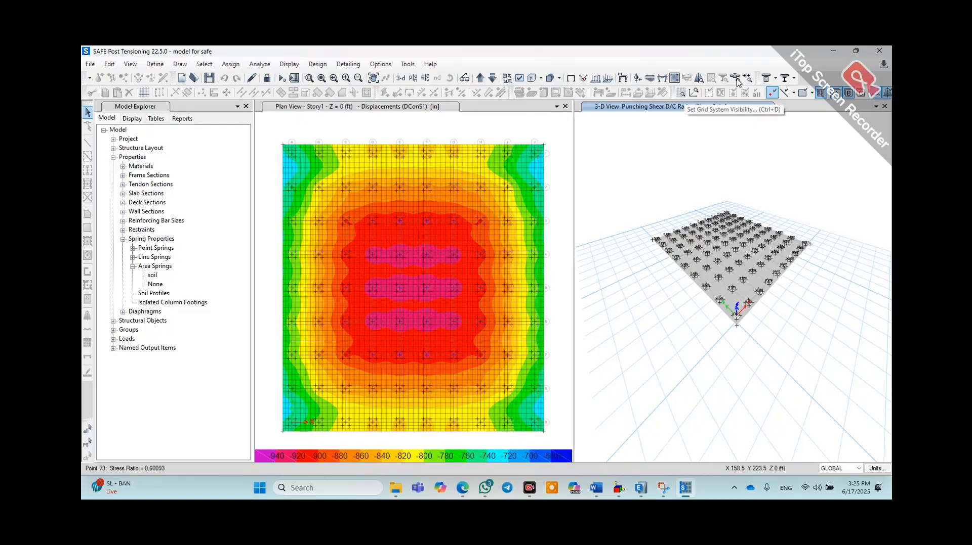
# Configure the slab design display as Finite Element Based, Enveloping Flexural Reinforcement, showing rebar above the typical uniform reinforcing defined by bar size and spacing
pyautogui.click(467, 125)
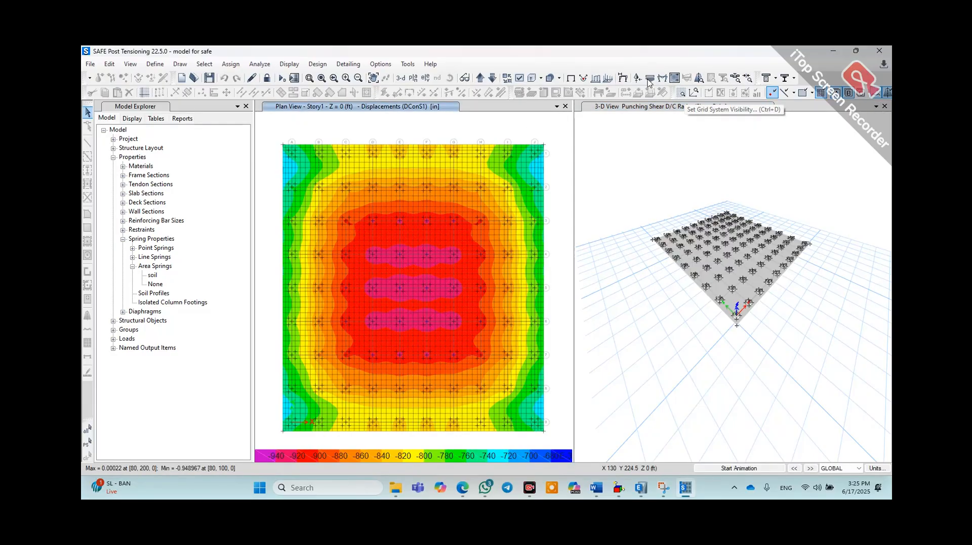
pyautogui.click(698, 78)
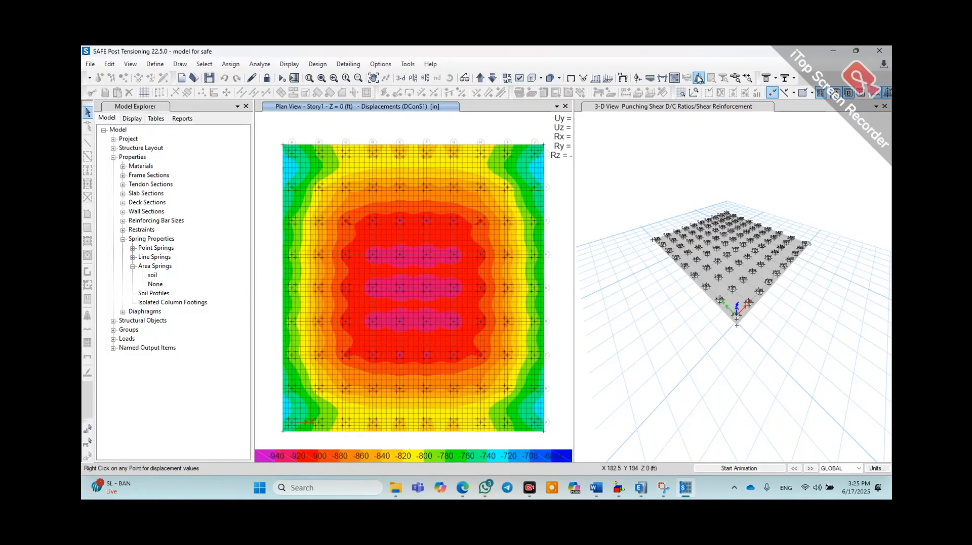
pyautogui.click(698, 78)
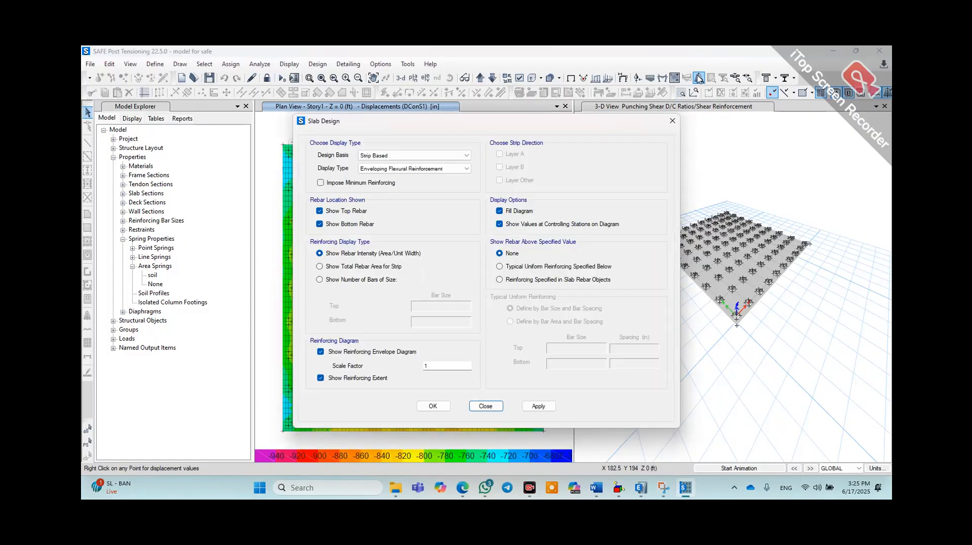
pyautogui.click(383, 156)
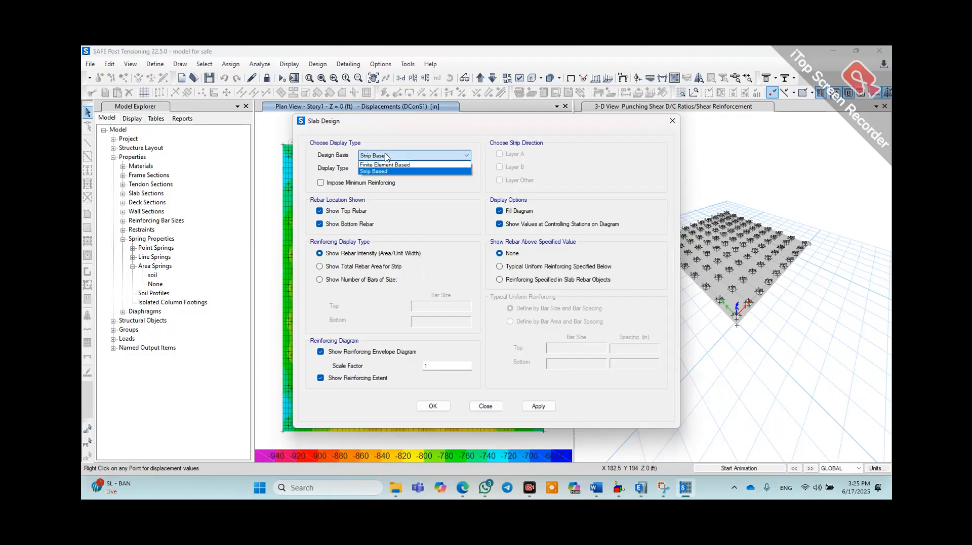
pyautogui.click(388, 164)
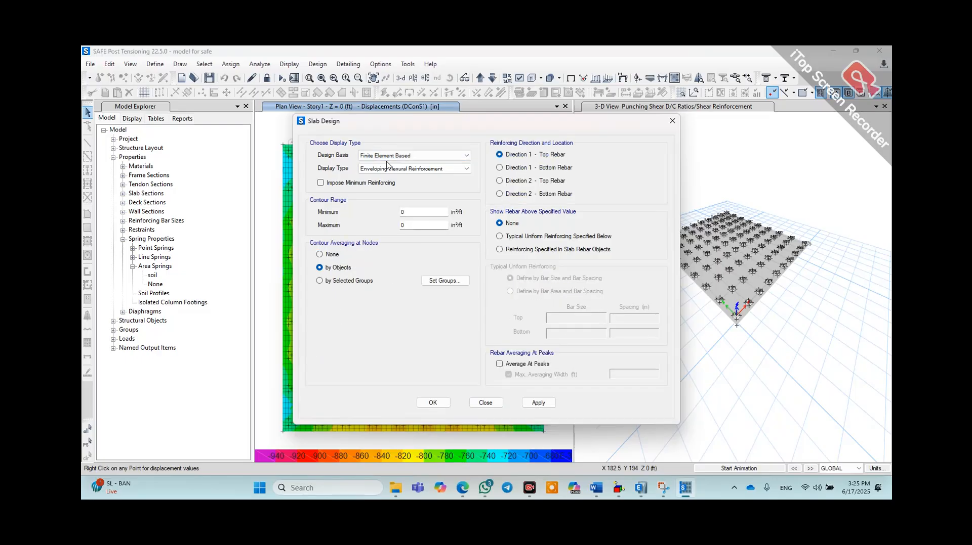
pyautogui.click(385, 170)
pyautogui.click(386, 177)
pyautogui.click(499, 236)
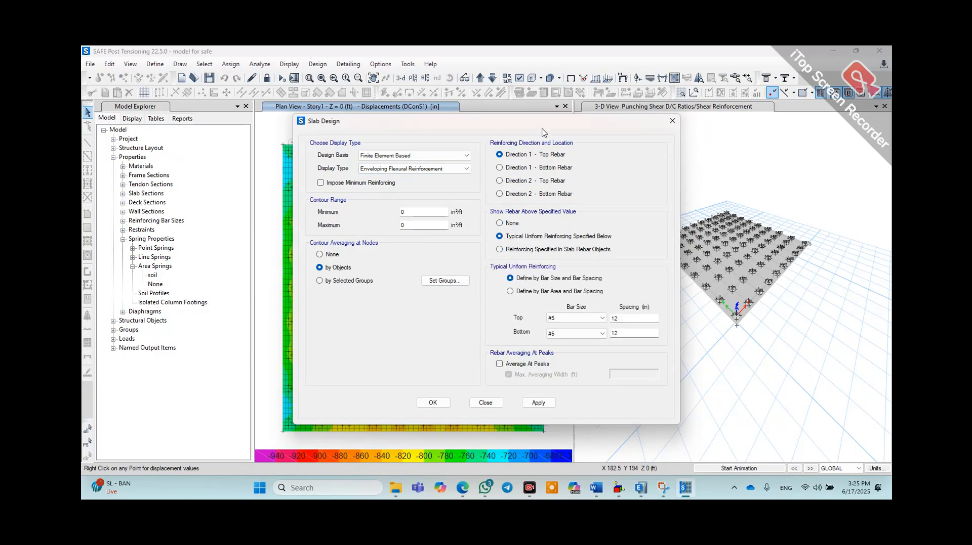
pyautogui.moveTo(544, 127); pyautogui.dragTo(412, 100)
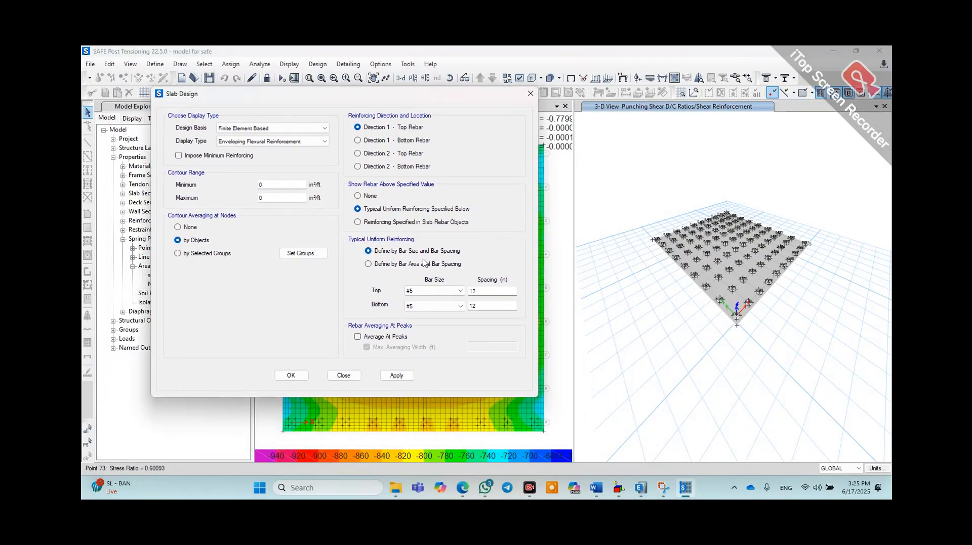
# Set the typical top reinforcing to #10 bars at 6 in and apply the Direction 1 top rebar display to the 3-D view
pyautogui.click(423, 292)
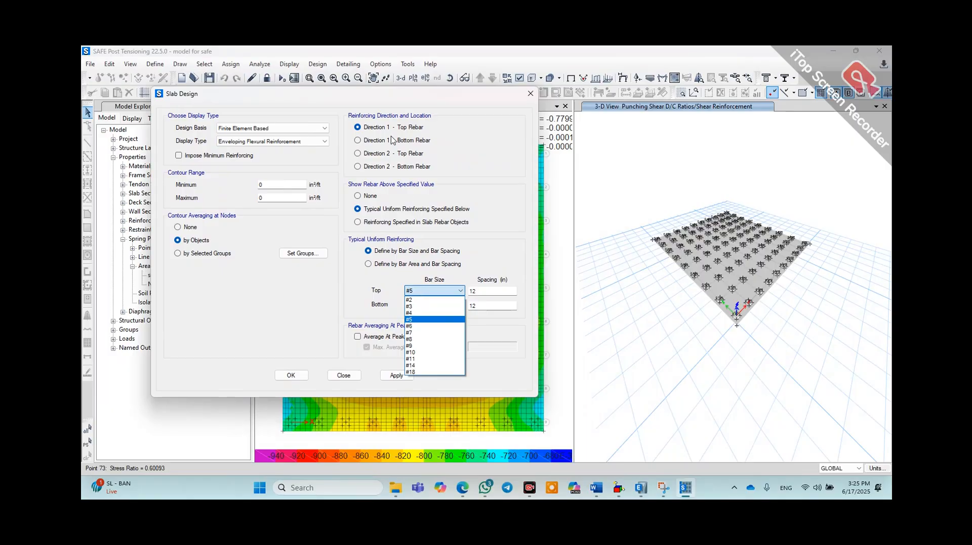
pyautogui.click(428, 353)
pyautogui.moveTo(484, 289); pyautogui.dragTo(471, 288)
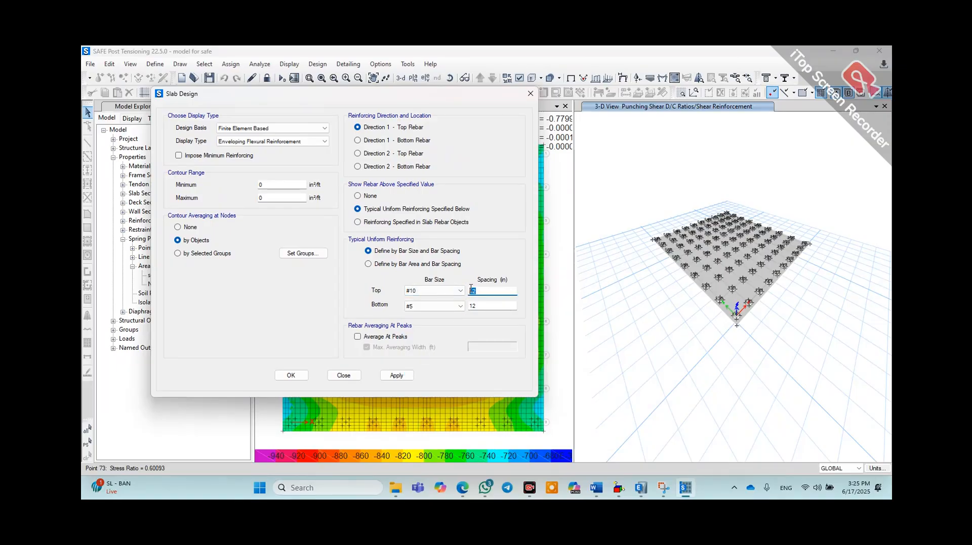
pyautogui.click(407, 374)
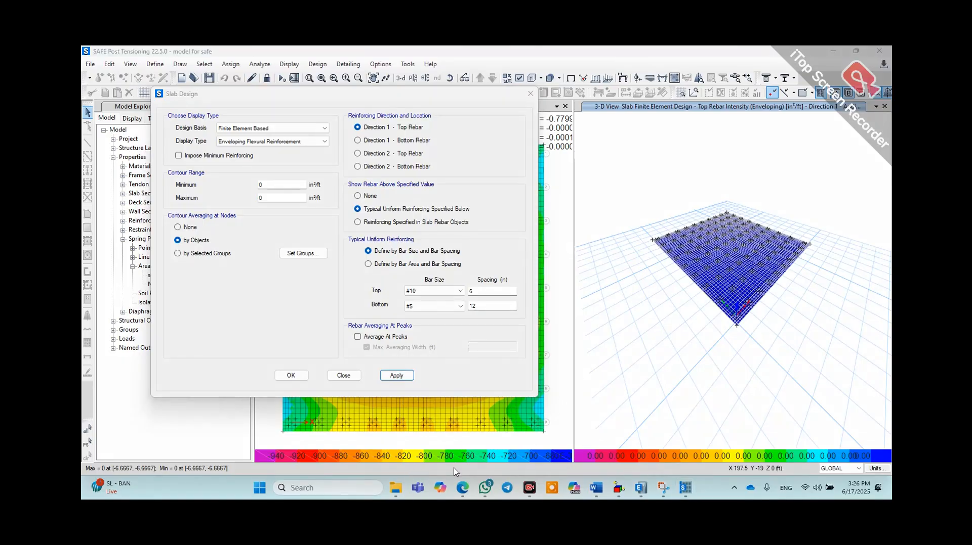
pyautogui.moveTo(691, 188)
pyautogui.mouseDown()
pyautogui.moveTo(731, 347)
pyautogui.moveTo(818, 344)
pyautogui.mouseUp()
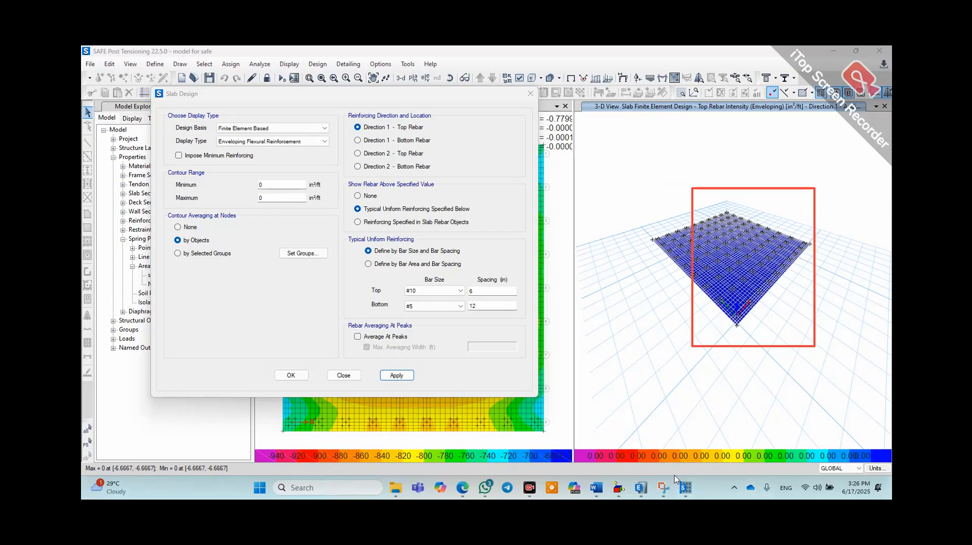
pyautogui.click(662, 460)
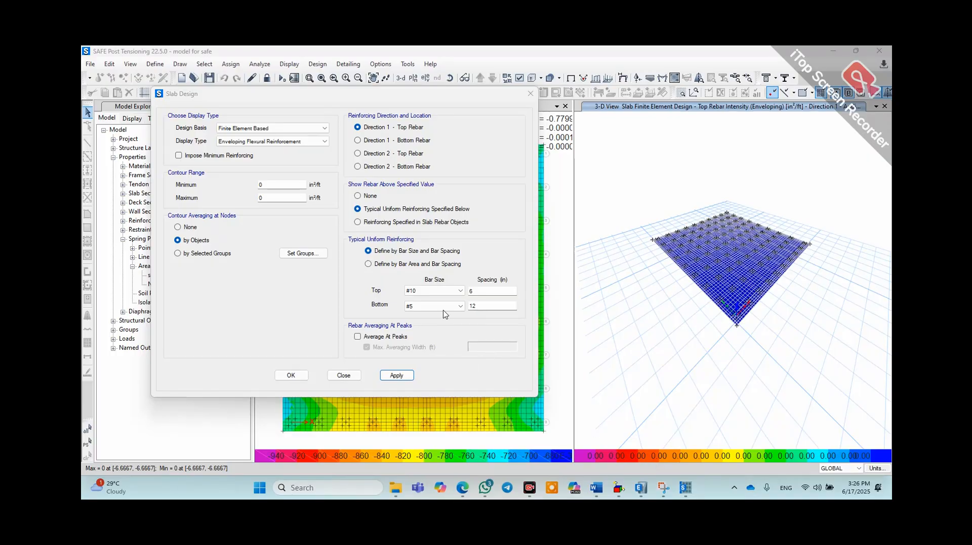
# Try #7 top bars for the Direction 1 top rebar display and restore #10 bars
pyautogui.click(434, 291)
pyautogui.click(433, 304)
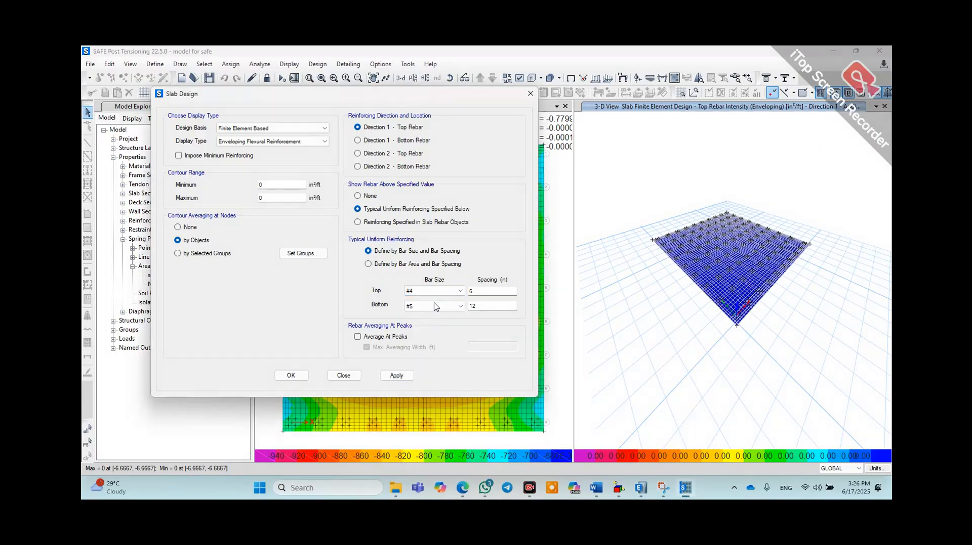
pyautogui.click(434, 291)
pyautogui.click(433, 330)
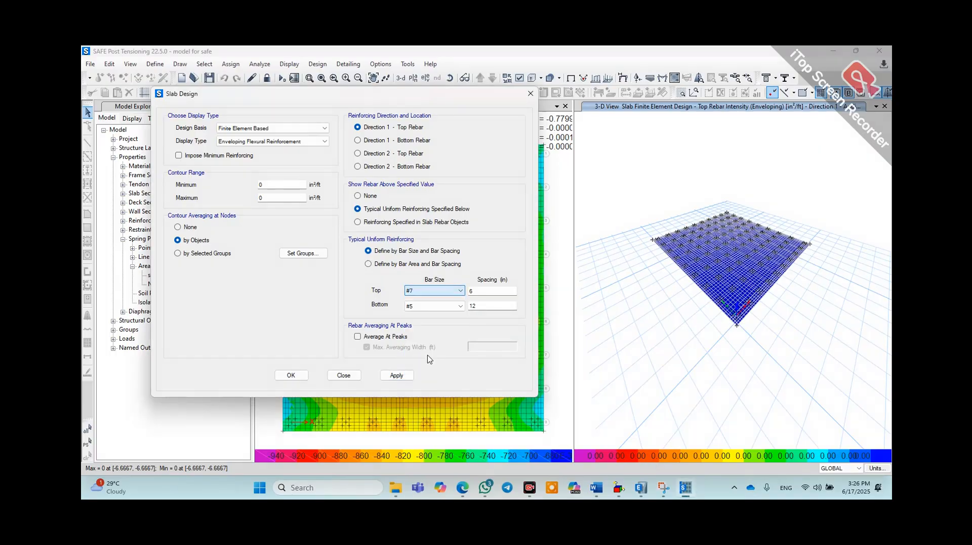
pyautogui.click(397, 378)
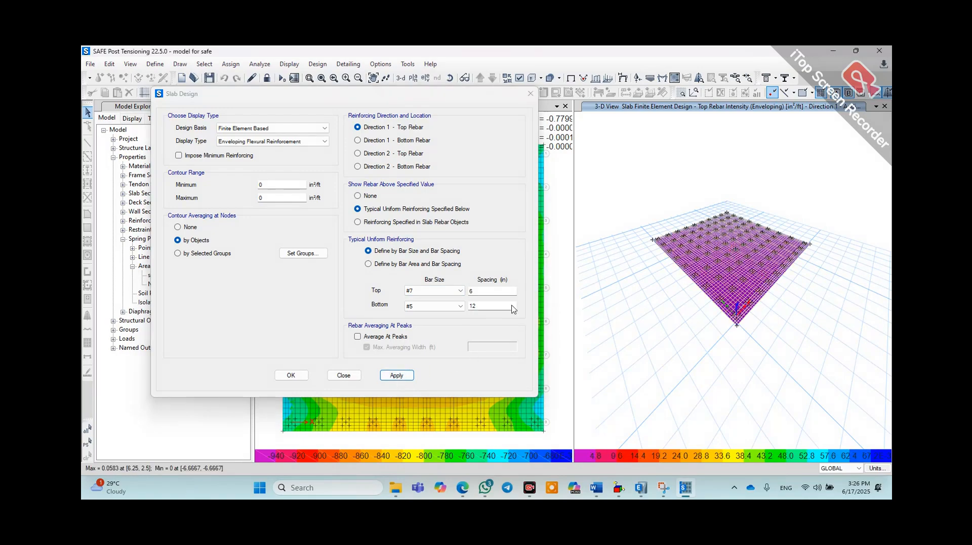
pyautogui.click(434, 291)
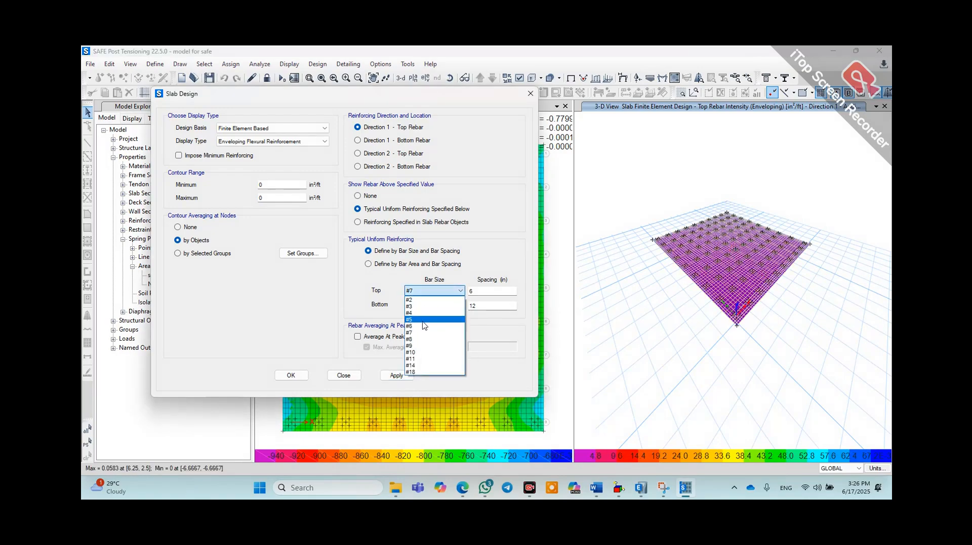
pyautogui.click(418, 353)
pyautogui.click(400, 375)
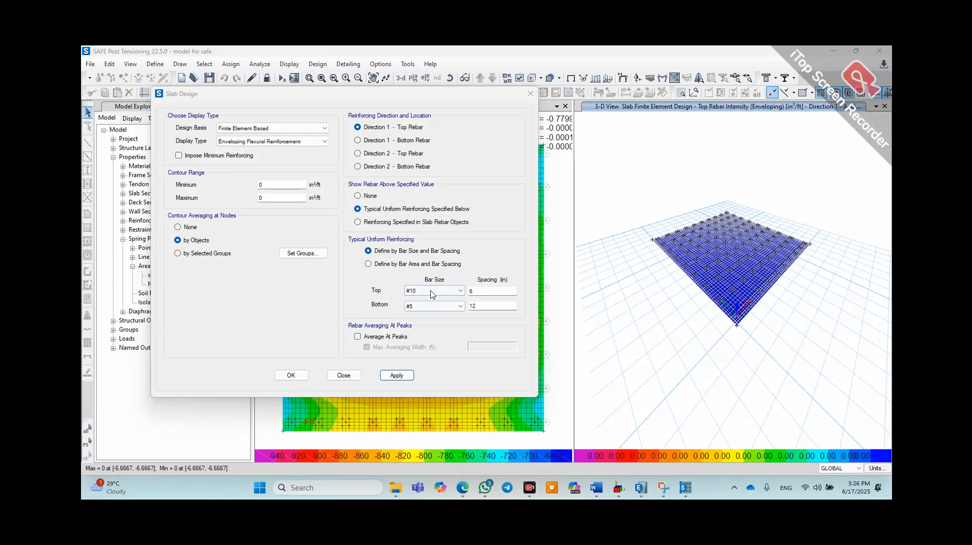
# Show the Direction 1 bottom rebar with typical bottom reinforcing of #14 bars at 6 in
pyautogui.click(365, 142)
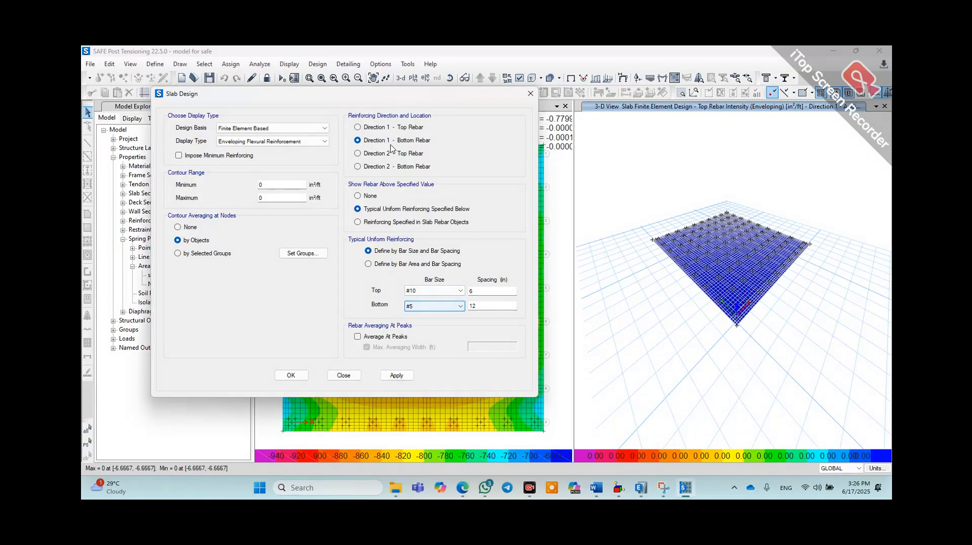
pyautogui.click(428, 306)
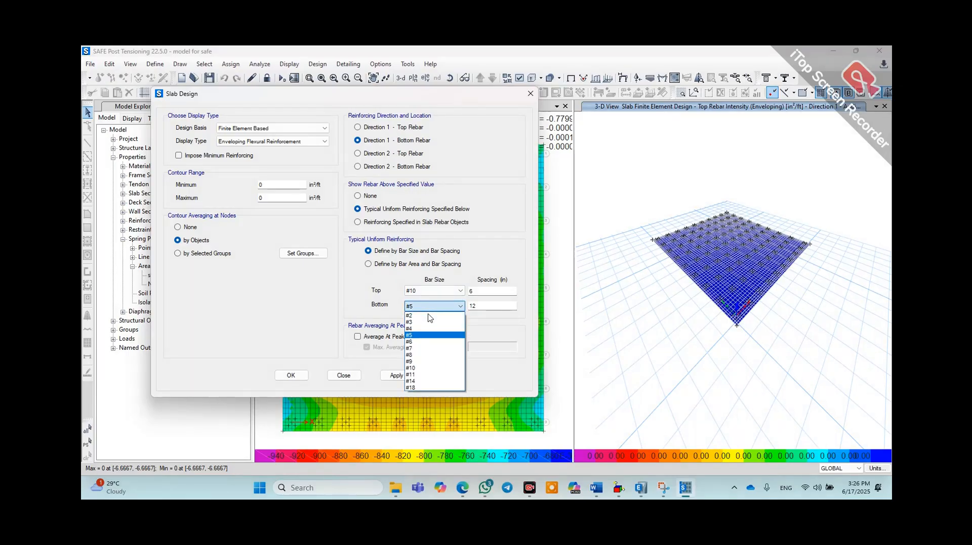
pyautogui.click(411, 382)
pyautogui.moveTo(489, 307); pyautogui.dragTo(468, 308)
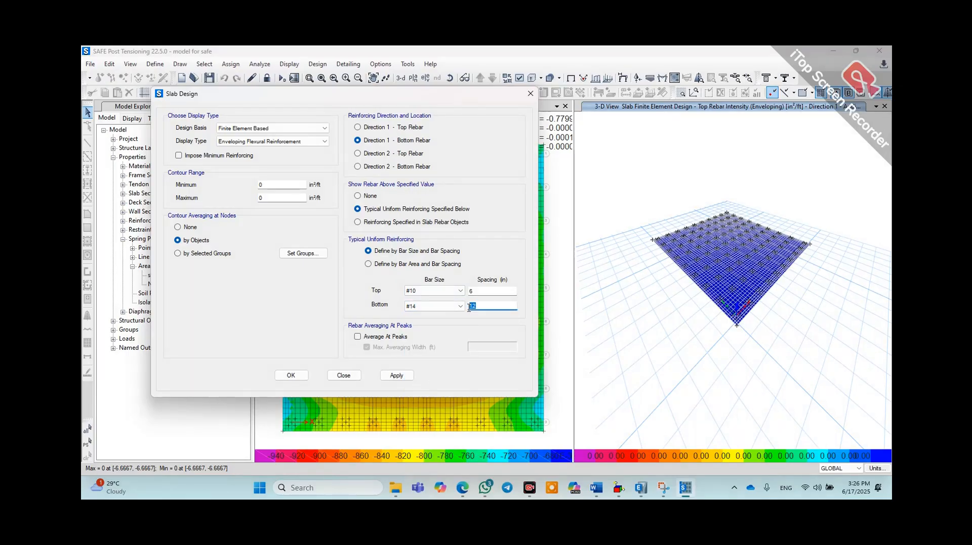
pyautogui.write('6')
pyautogui.click(396, 376)
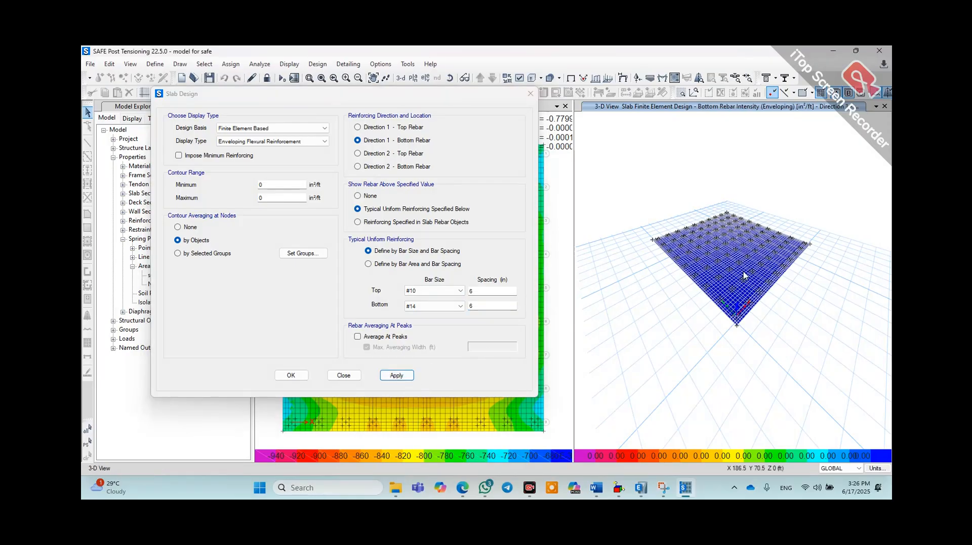
# Reduce the typical bottom bars to #10 and apply the Direction 1 bottom rebar display
pyautogui.click(422, 306)
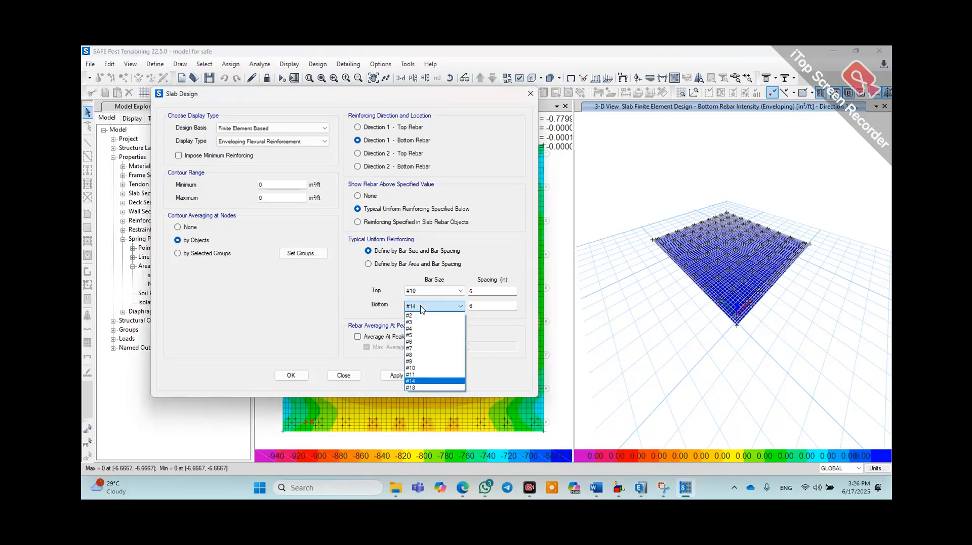
pyautogui.click(423, 368)
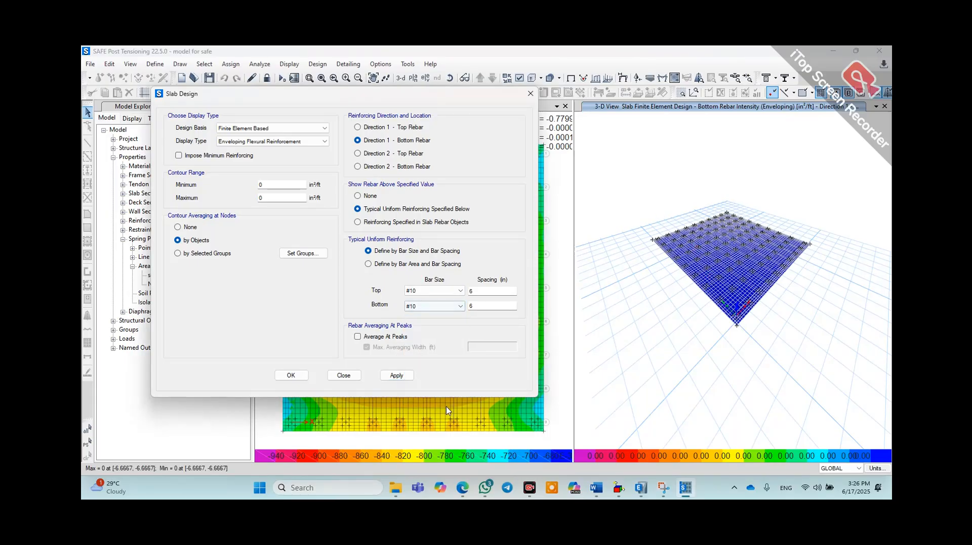
pyautogui.click(404, 381)
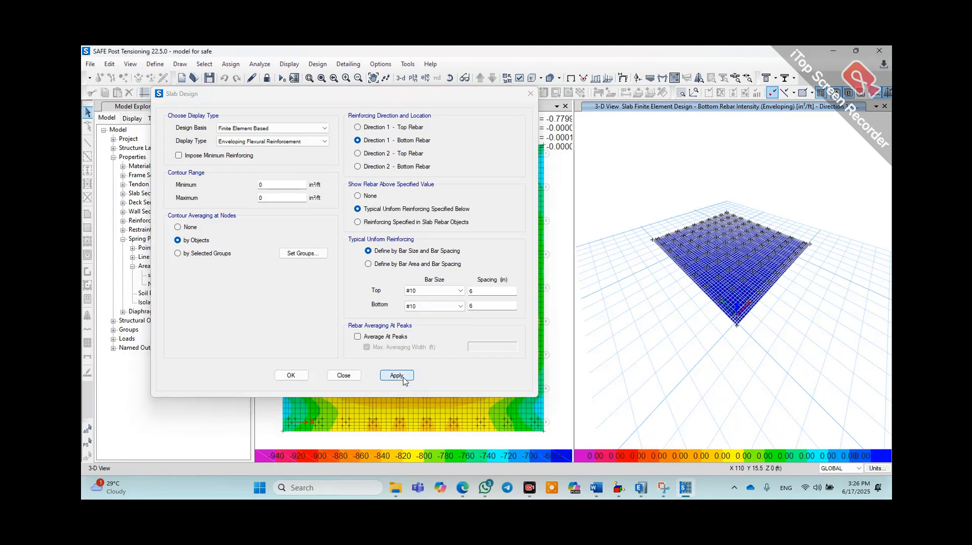
pyautogui.click(399, 376)
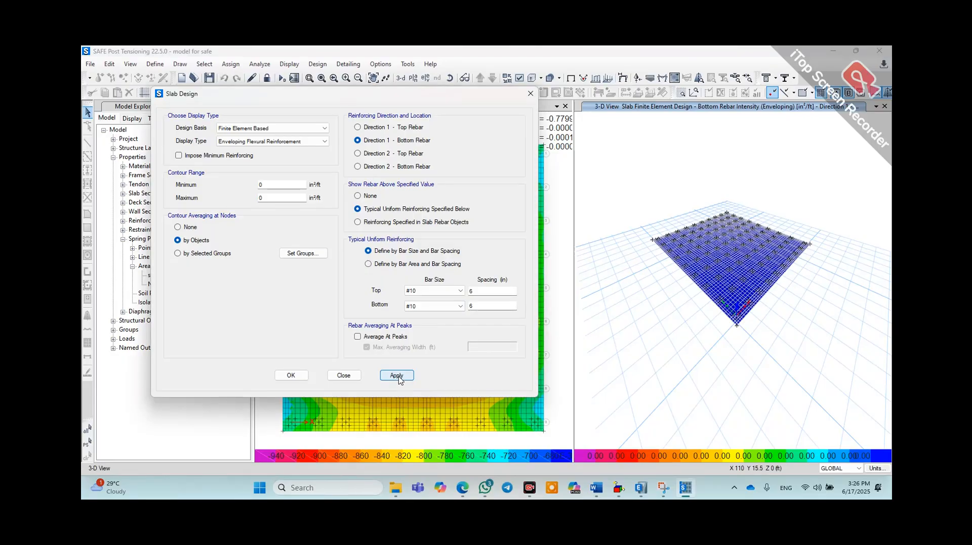
# Try #8 bottom bars for the Direction 1 bottom rebar display and restore #10 bars
pyautogui.click(444, 308)
pyautogui.click(420, 354)
pyautogui.click(397, 376)
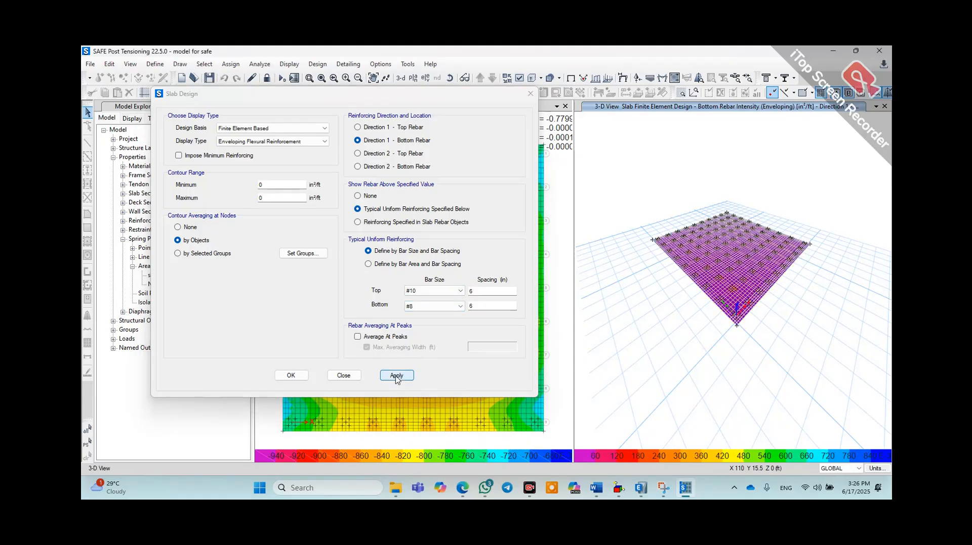
pyautogui.click(440, 308)
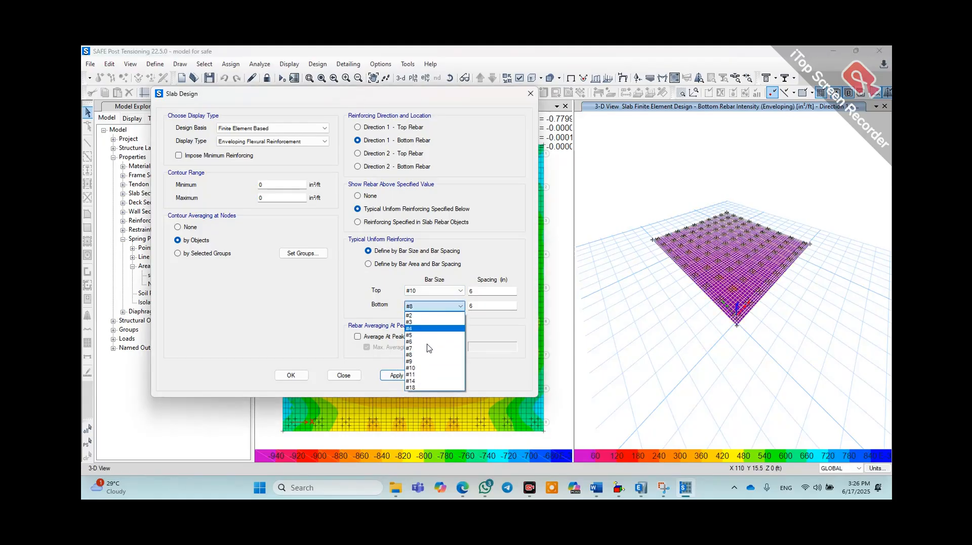
pyautogui.click(425, 370)
pyautogui.click(406, 380)
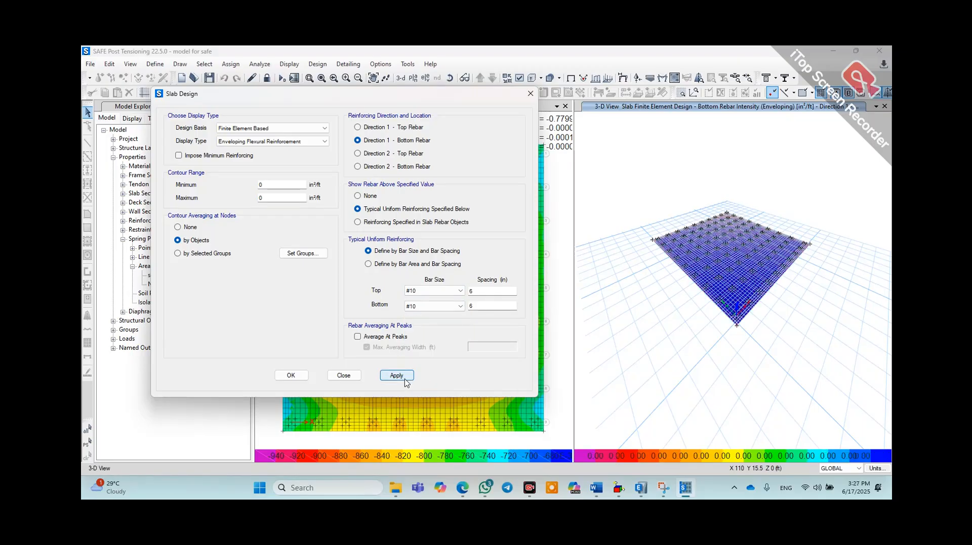
# Display the Direction 2 top rebar and the Direction 2 bottom rebar with #10 bars at 6 in
pyautogui.click(364, 156)
pyautogui.click(398, 375)
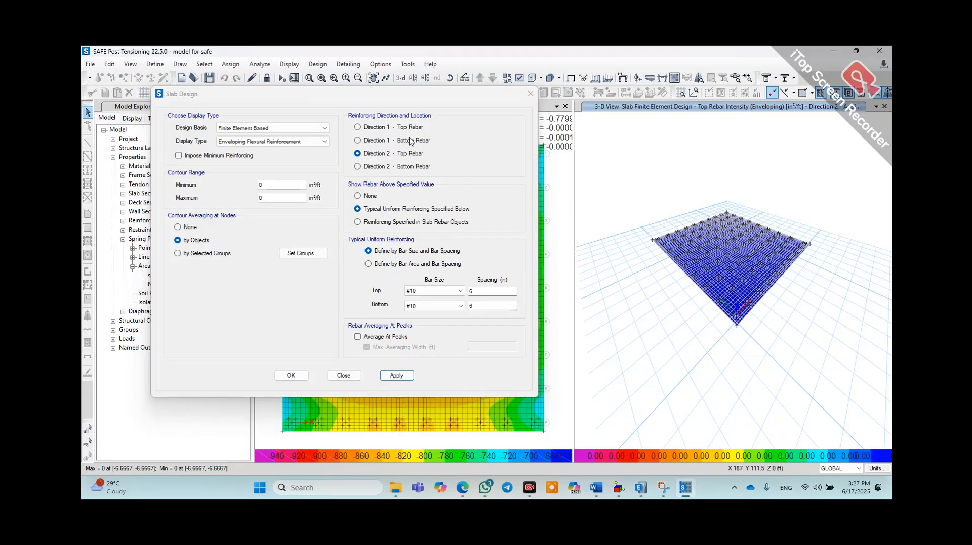
pyautogui.click(388, 168)
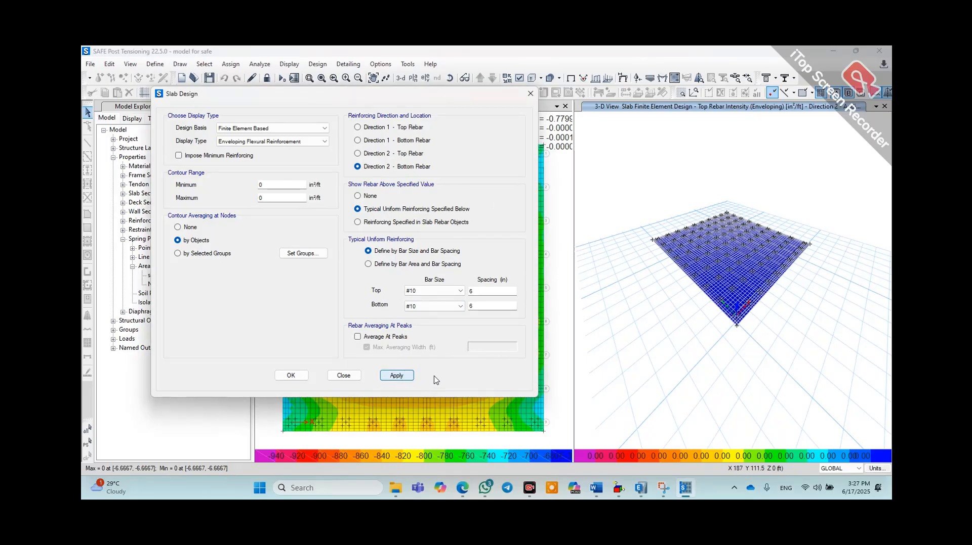
# Set the typical bottom bars to #14 and apply them to the Direction 2 bottom rebar display
pyautogui.click(438, 307)
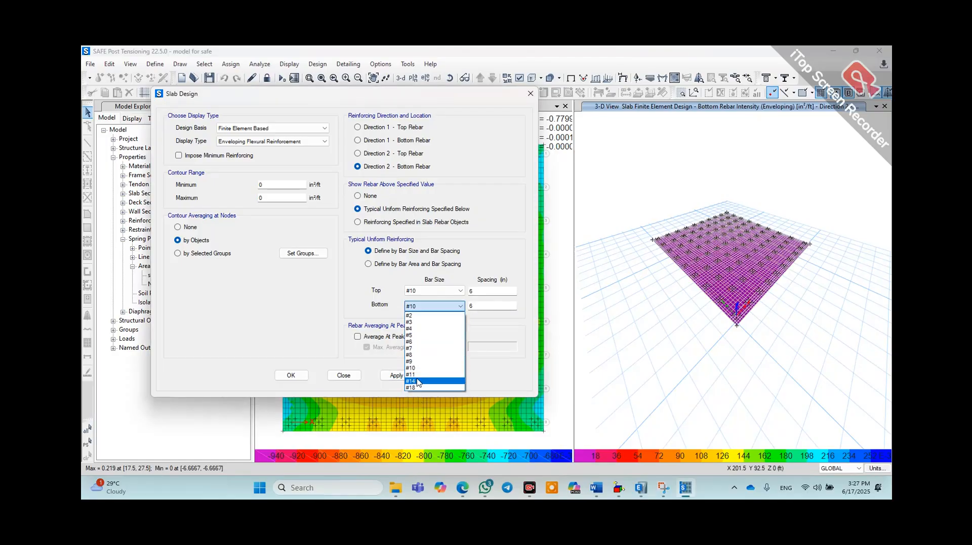
pyautogui.click(418, 382)
pyautogui.click(395, 377)
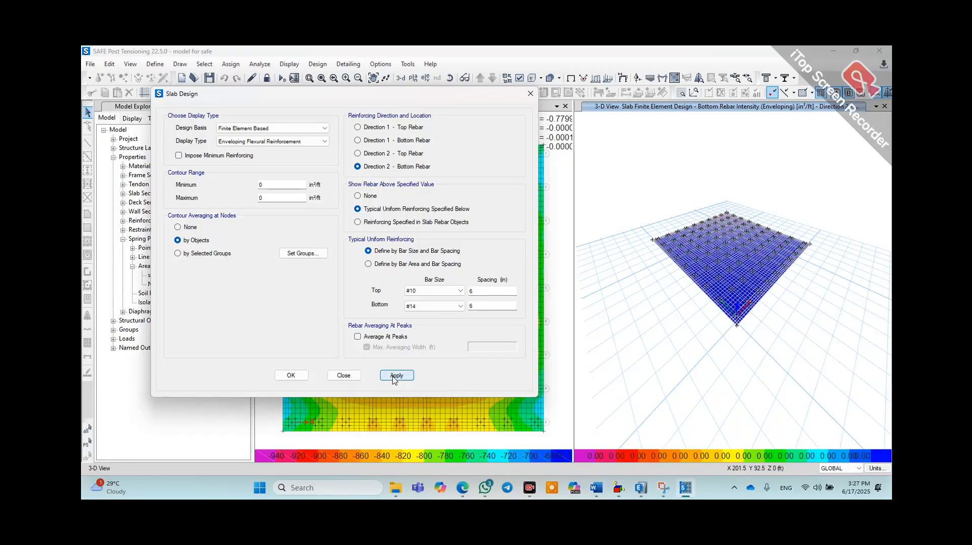
pyautogui.click(481, 292)
pyautogui.click(422, 307)
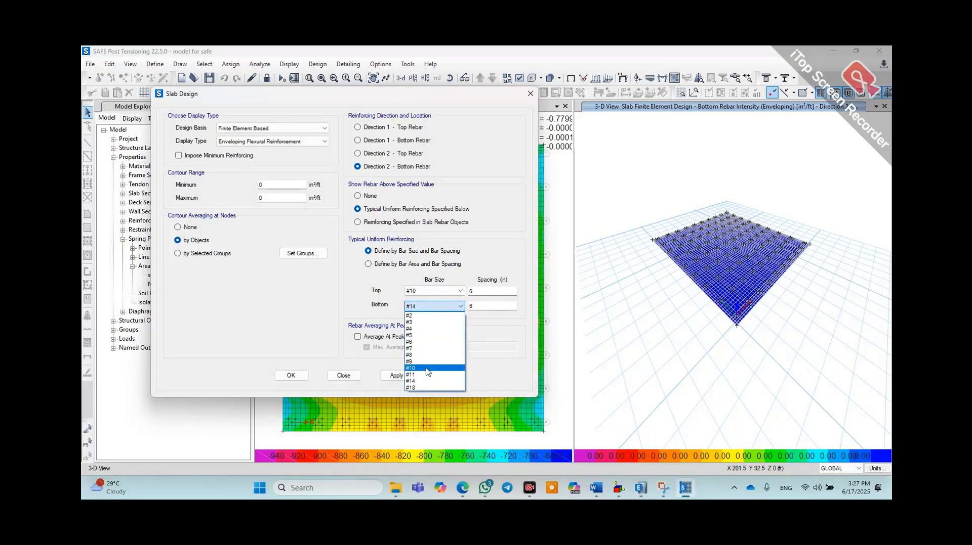
pyautogui.click(403, 153)
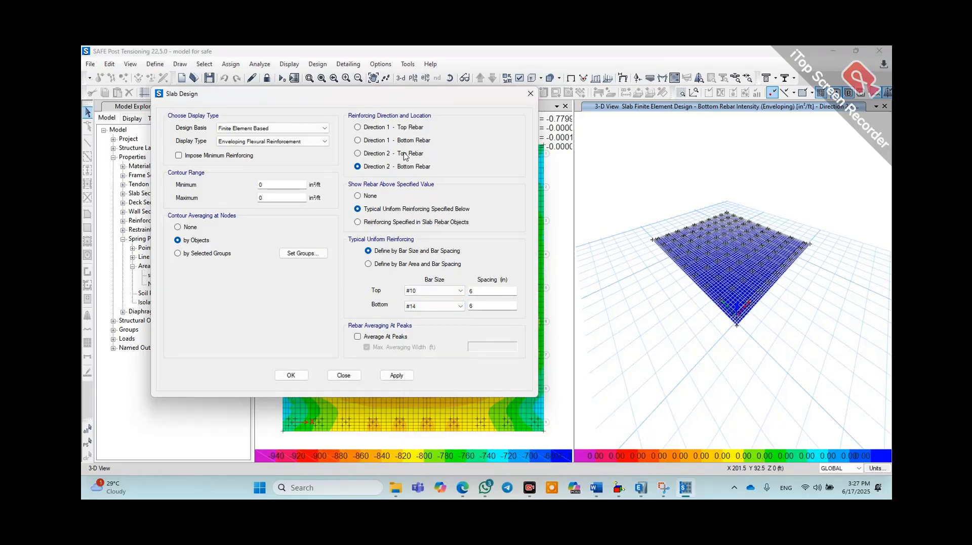
# Return to the Direction 1 bottom rebar and apply #10 as the typical bottom bar size
pyautogui.click(384, 144)
pyautogui.click(433, 306)
pyautogui.click(431, 366)
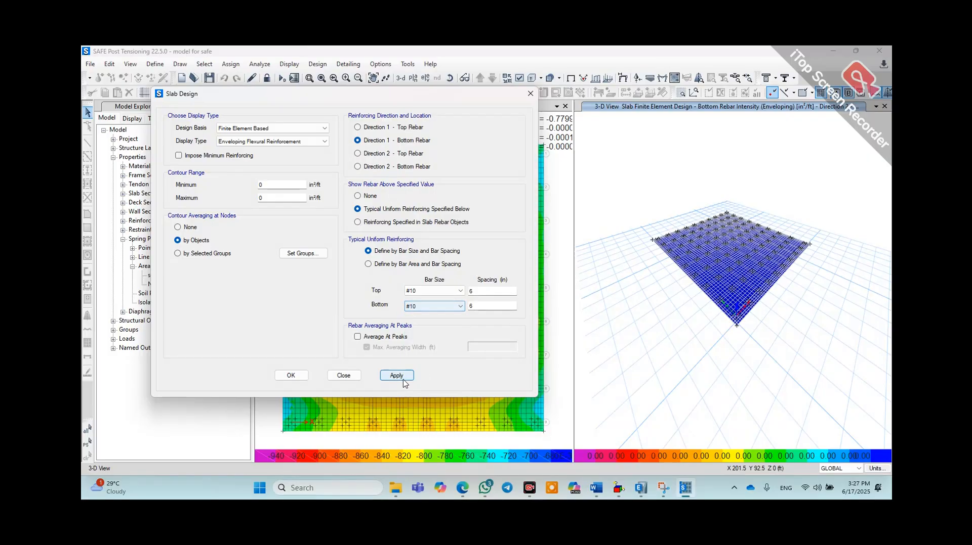
# Apply #10 bottom bars to the Direction 1 bottom rebar display, and apply the same size to the Direction 2 bottom rebar
pyautogui.click(400, 380)
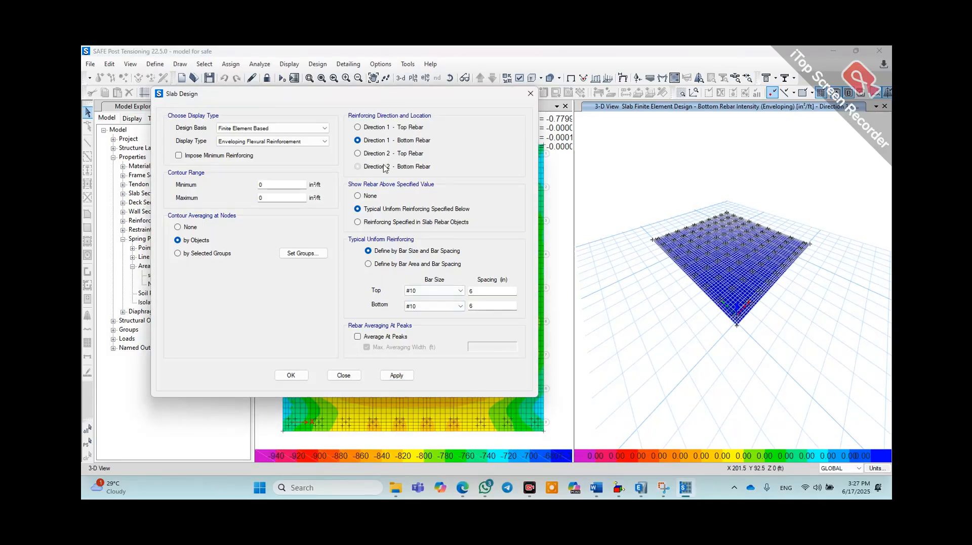
pyautogui.click(384, 167)
pyautogui.click(445, 306)
pyautogui.click(403, 377)
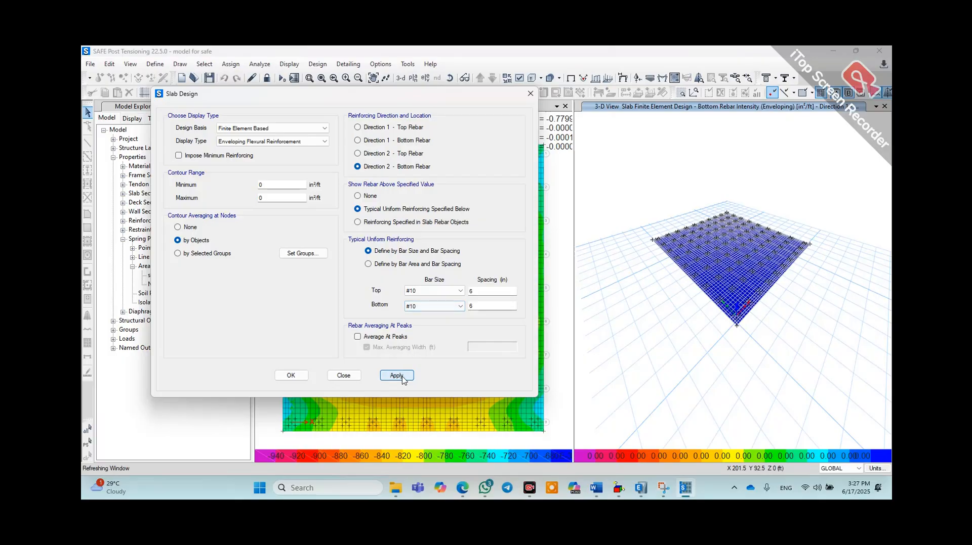
# Set the typical bottom bars to #11 at 6 in for the Direction 2 bottom rebar and accept the slab design display
pyautogui.click(436, 306)
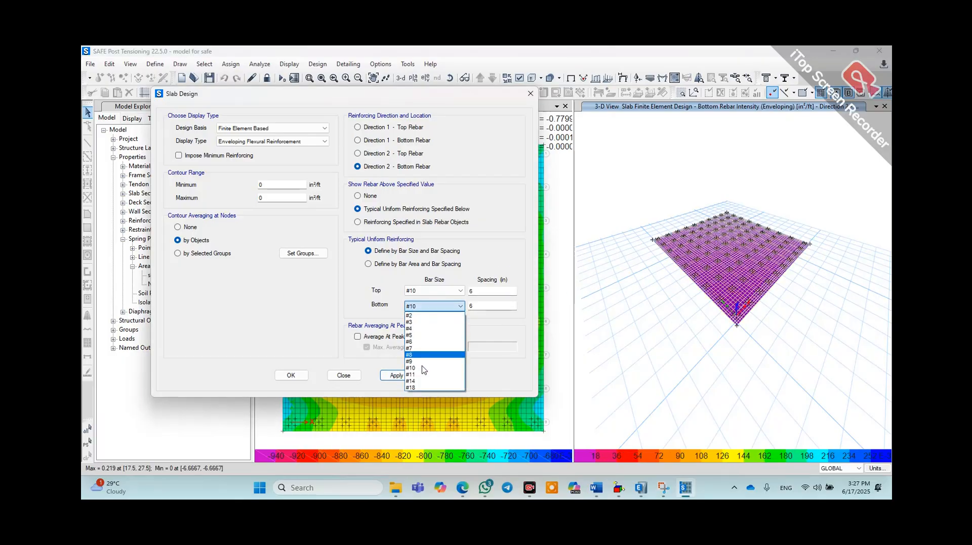
pyautogui.click(419, 384)
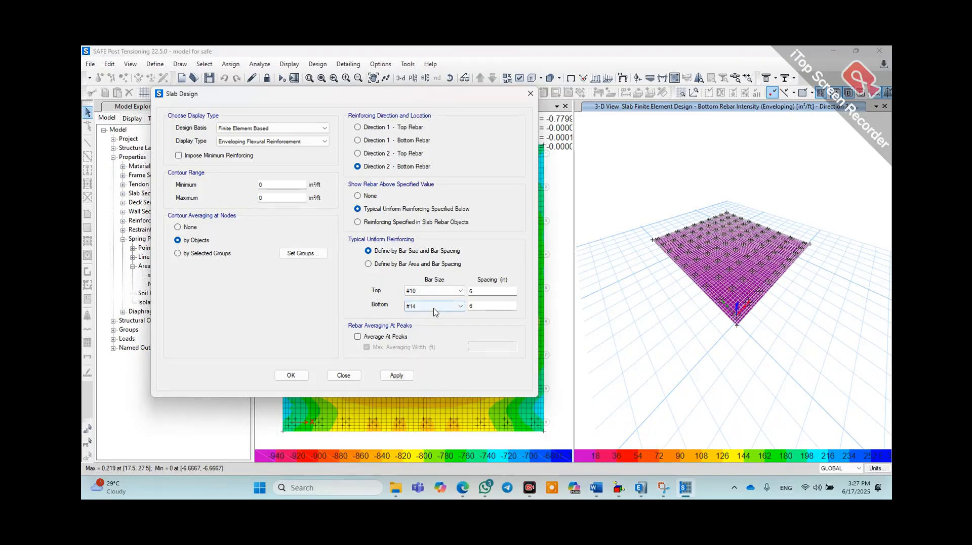
pyautogui.click(435, 306)
pyautogui.click(419, 375)
pyautogui.click(397, 376)
pyautogui.click(428, 307)
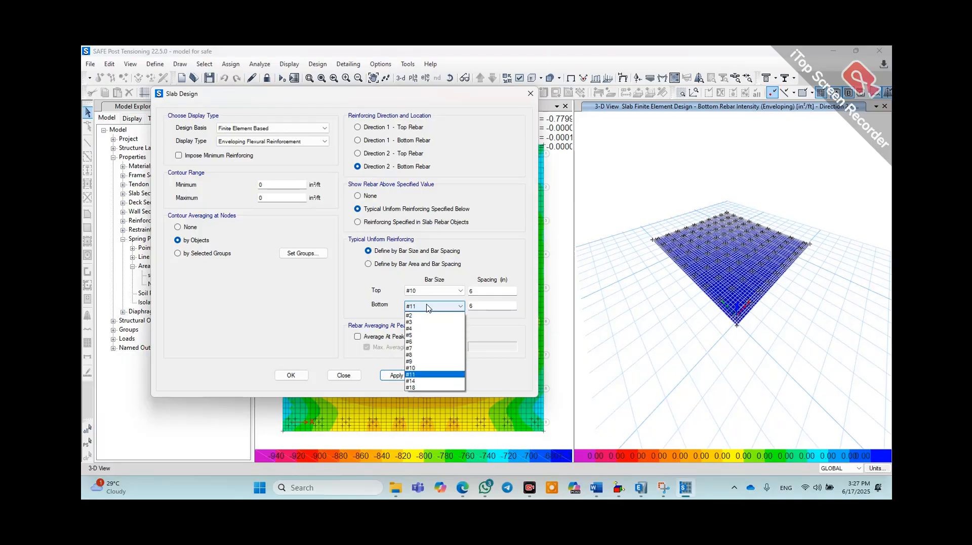
pyautogui.click(428, 307)
pyautogui.click(396, 375)
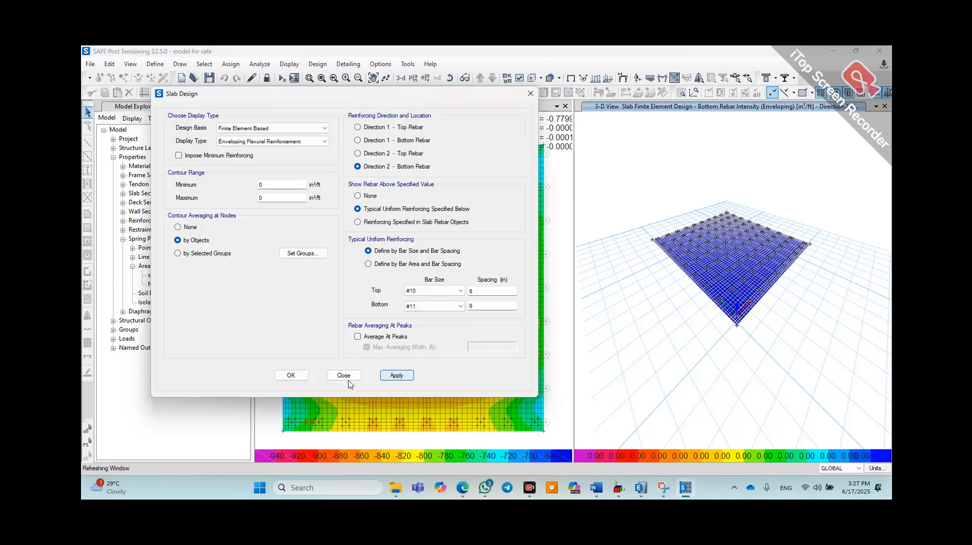
pyautogui.click(397, 375)
pyautogui.click(397, 375)
pyautogui.click(386, 379)
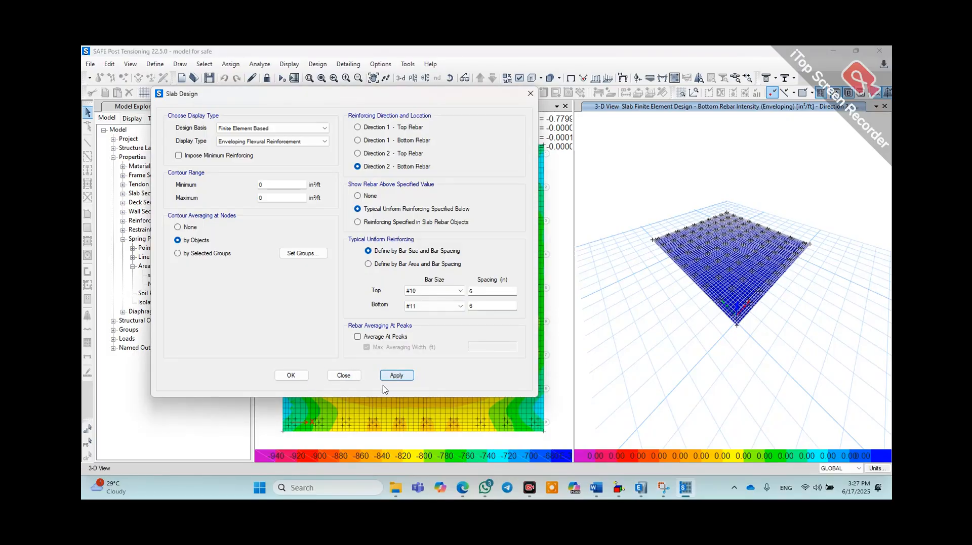
pyautogui.click(302, 377)
pyautogui.click(288, 380)
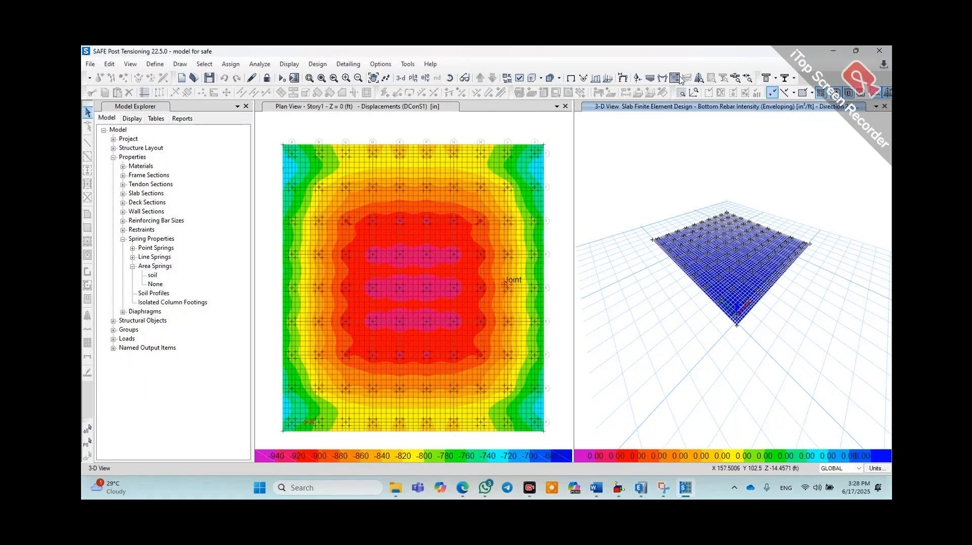
# Display the DConS1 soil pressures in the 3-D and plan views and examine the maximum and minimum pressures
pyautogui.click(650, 79)
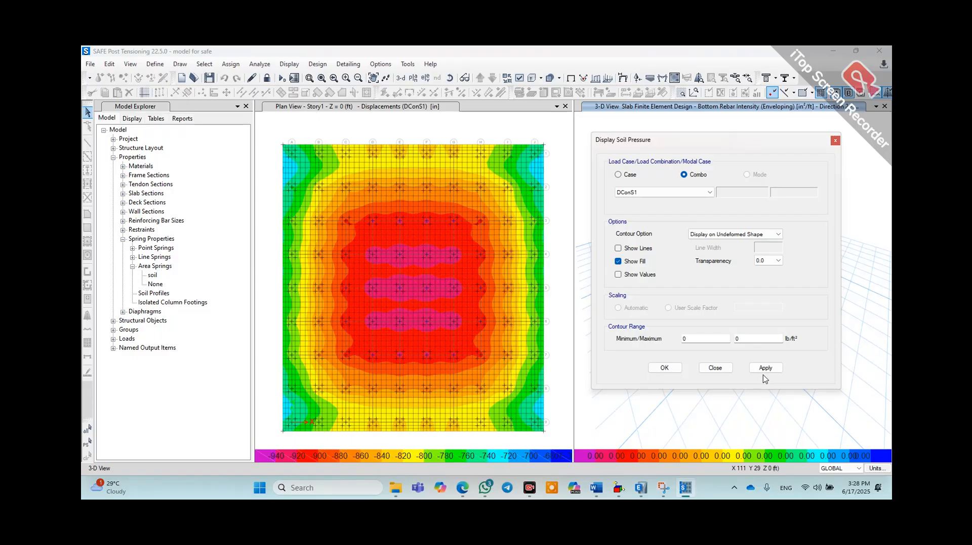
pyautogui.click(764, 369)
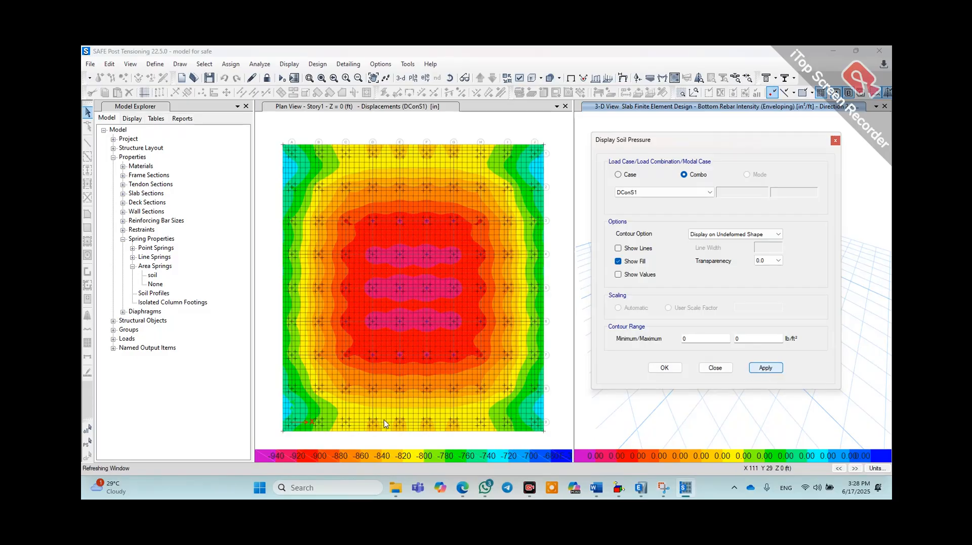
pyautogui.click(357, 303)
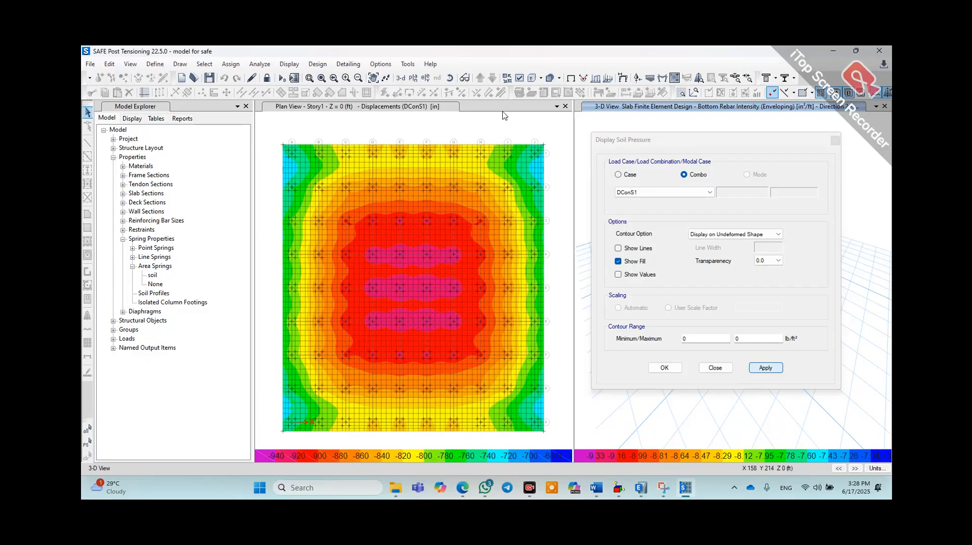
pyautogui.click(649, 127)
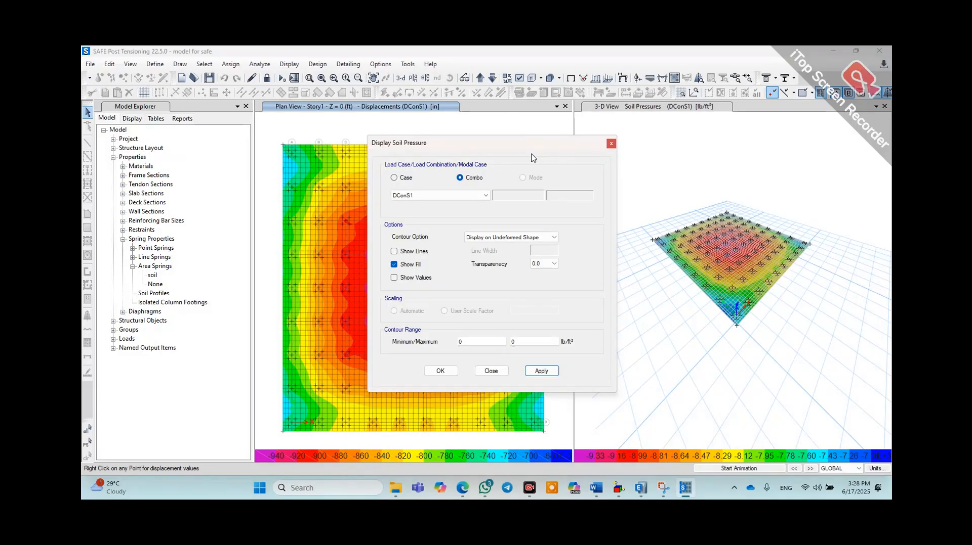
pyautogui.moveTo(532, 155); pyautogui.dragTo(762, 161)
pyautogui.click(413, 123)
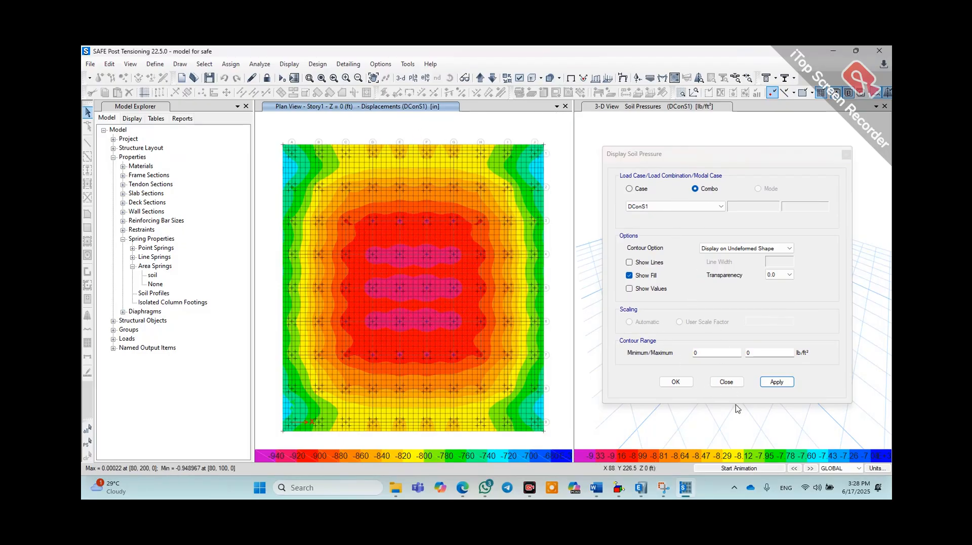
pyautogui.click(771, 385)
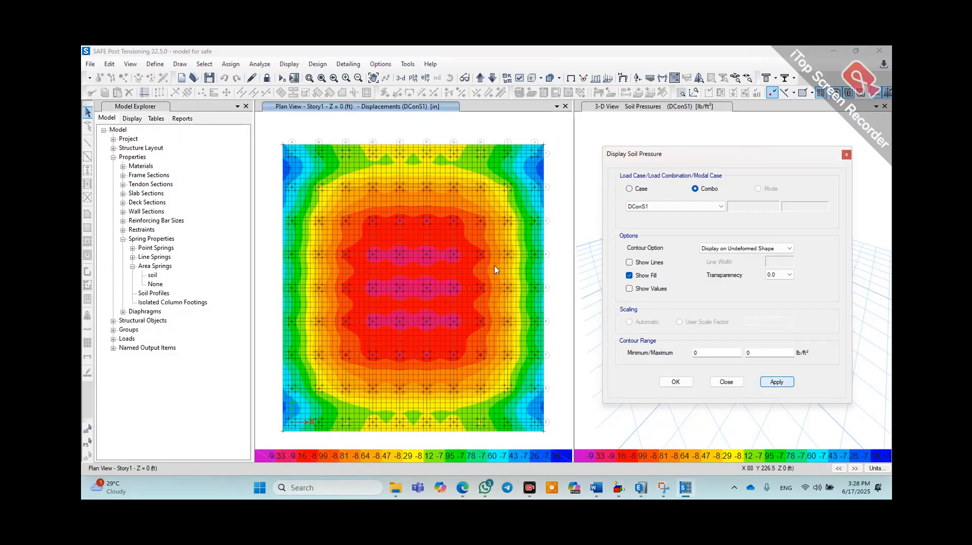
pyautogui.click(407, 293)
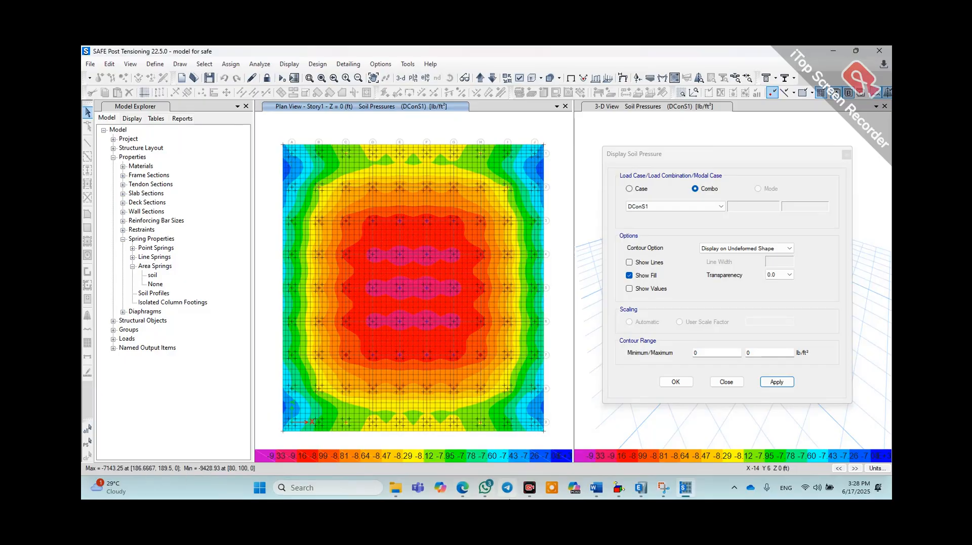
pyautogui.click(475, 489)
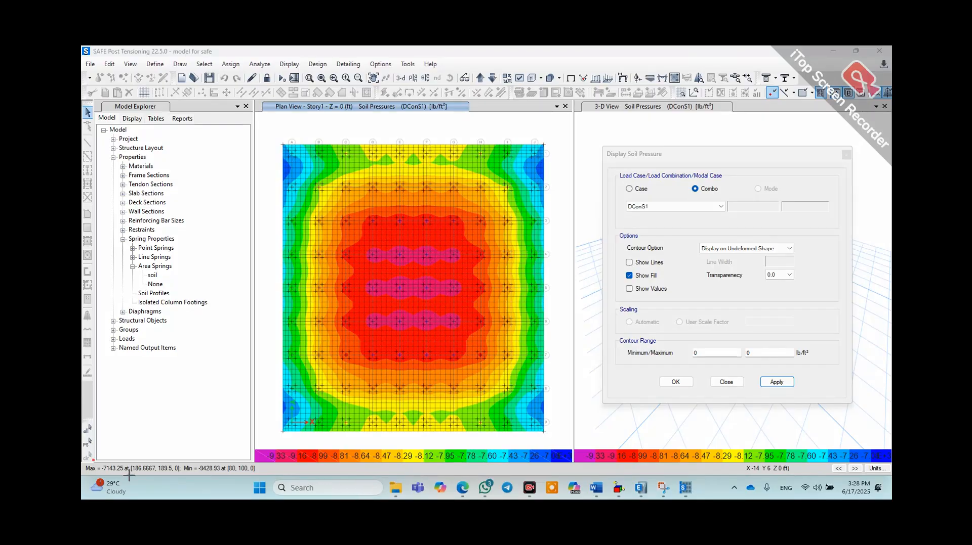
pyautogui.moveTo(92, 461)
pyautogui.mouseDown()
pyautogui.moveTo(230, 488)
pyautogui.moveTo(264, 483)
pyautogui.mouseUp()
# Display the punching shear D/C ratios in the plan view and examine them across the whole mat
pyautogui.click(734, 78)
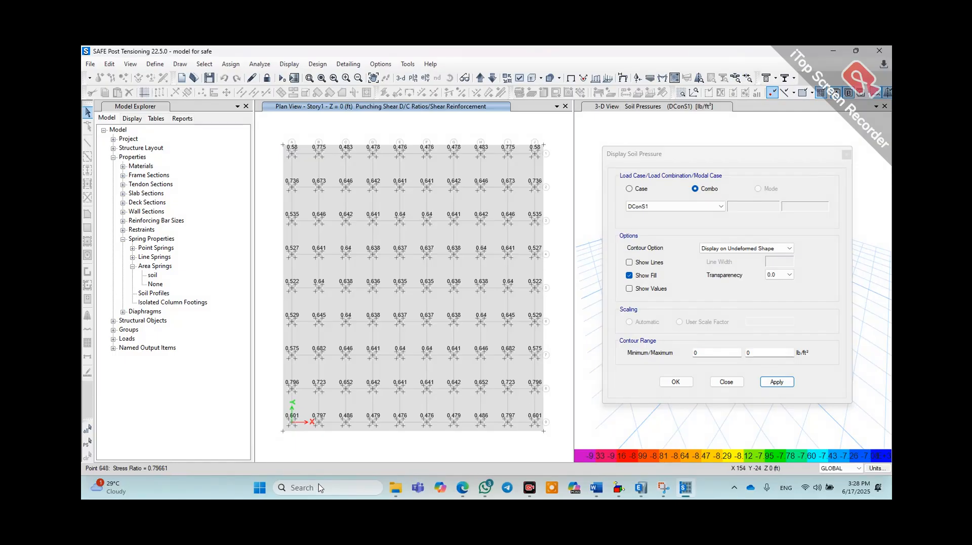
pyautogui.moveTo(271, 136)
pyautogui.mouseDown()
pyautogui.moveTo(517, 442)
pyautogui.moveTo(563, 444)
pyautogui.mouseUp()
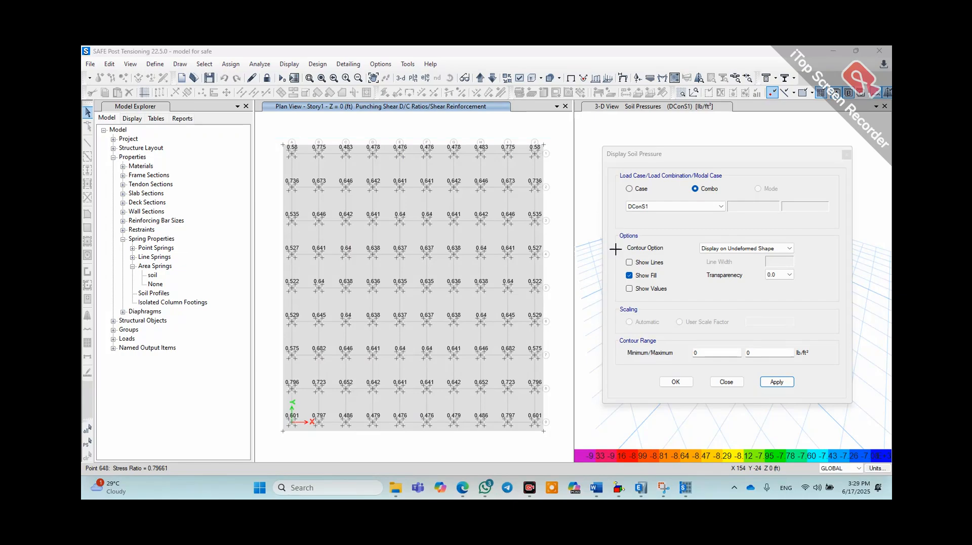
# Try to display the Moment 3-3 beam/column force diagram for the DConS1 combination
pyautogui.click(663, 79)
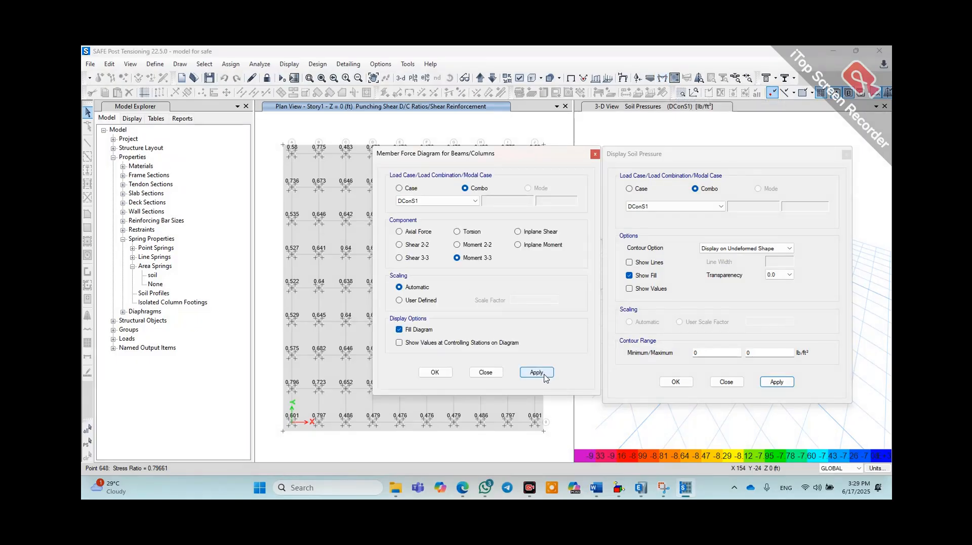
pyautogui.click(542, 376)
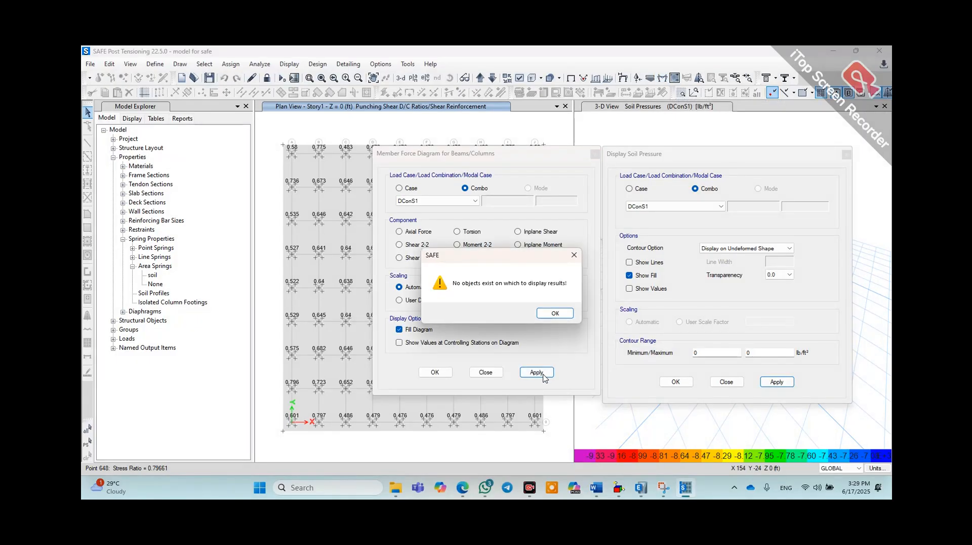
pyautogui.click(552, 313)
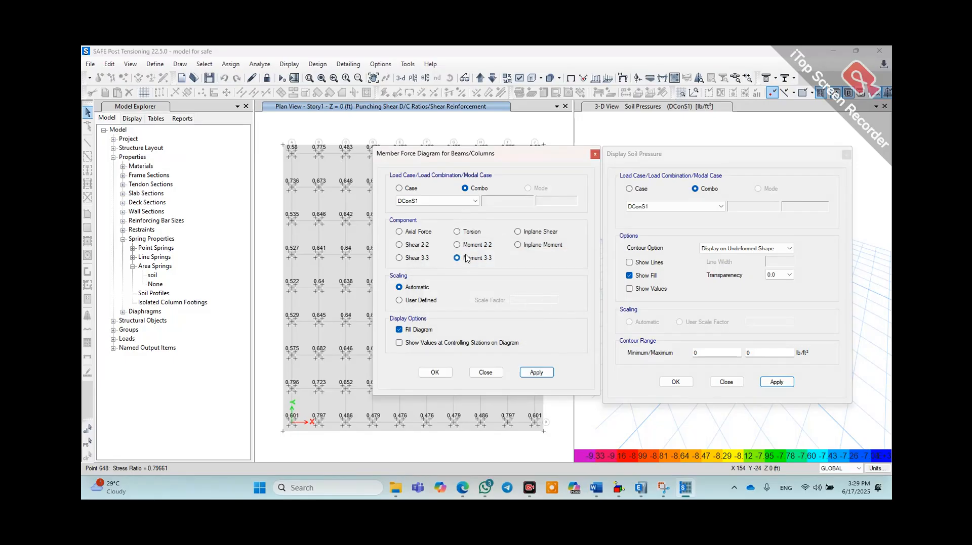
pyautogui.click(594, 156)
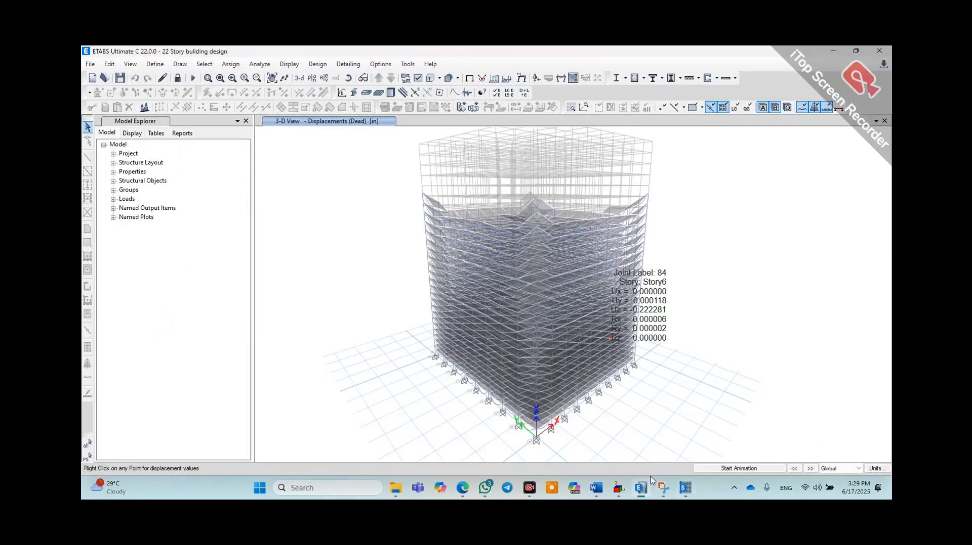
pyautogui.click(834, 51)
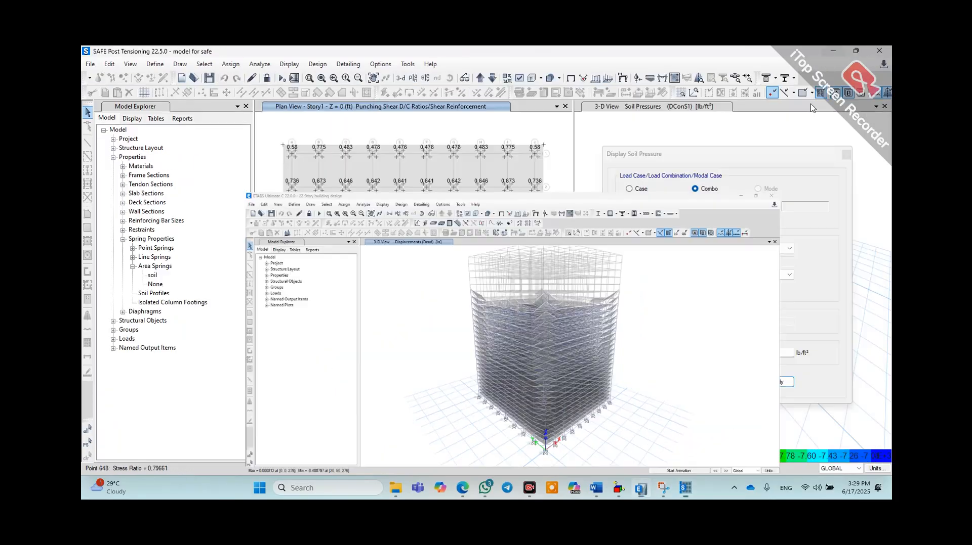
pyautogui.click(647, 129)
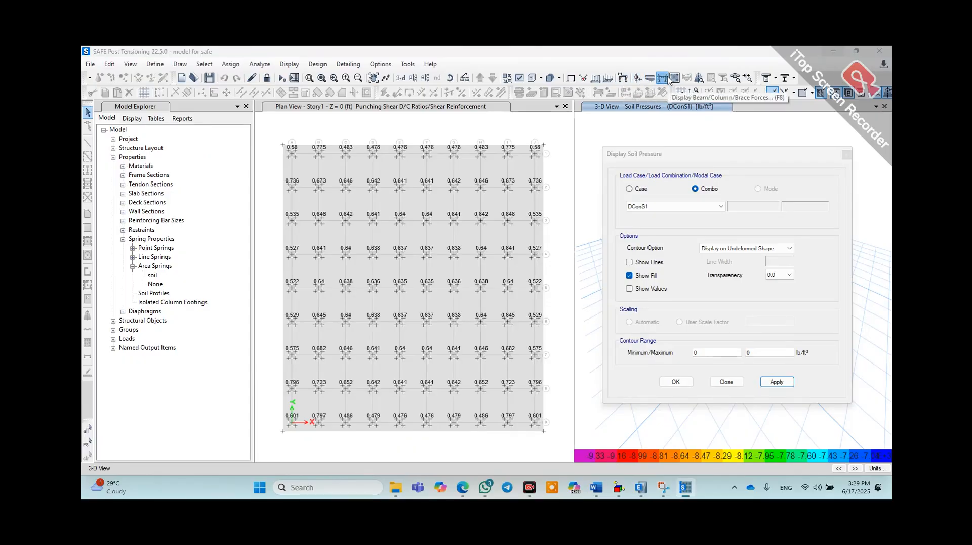
pyautogui.click(662, 79)
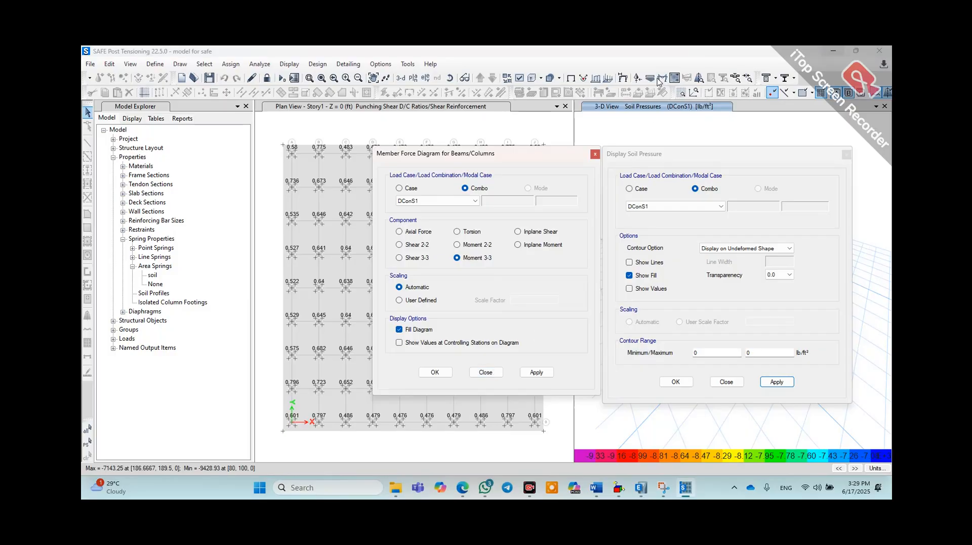
pyautogui.click(595, 154)
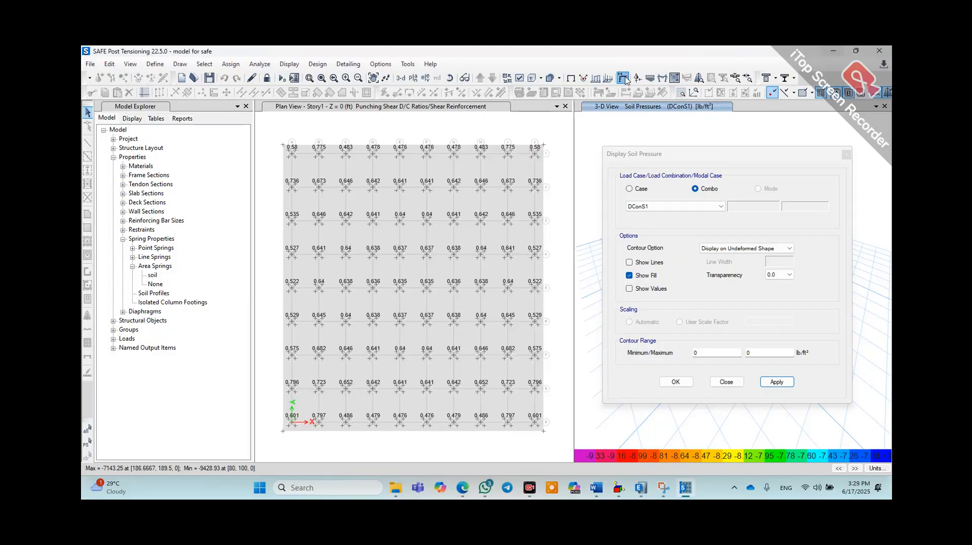
# Display the DConS1 displacement contours in the 3-D and plan views and check a point near the mat's centre
pyautogui.click(623, 79)
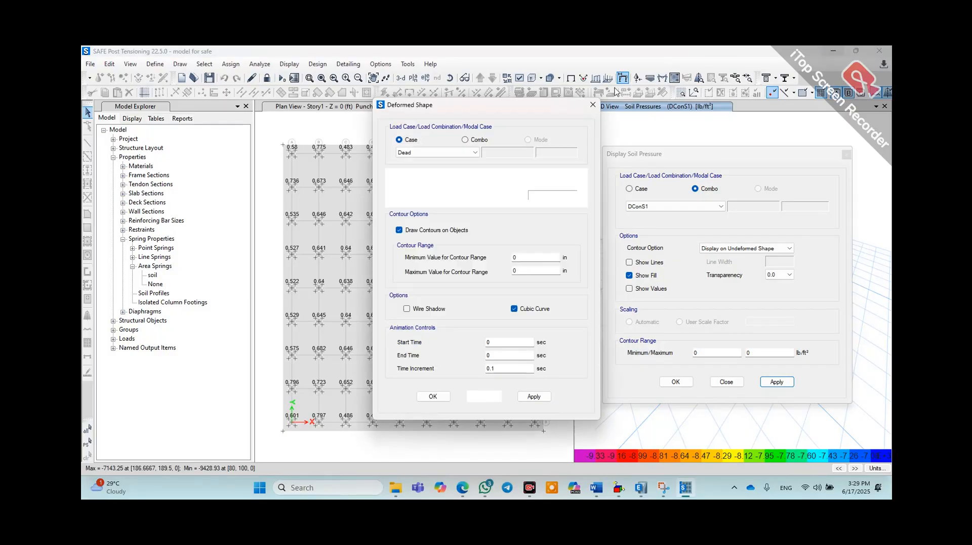
pyautogui.click(465, 141)
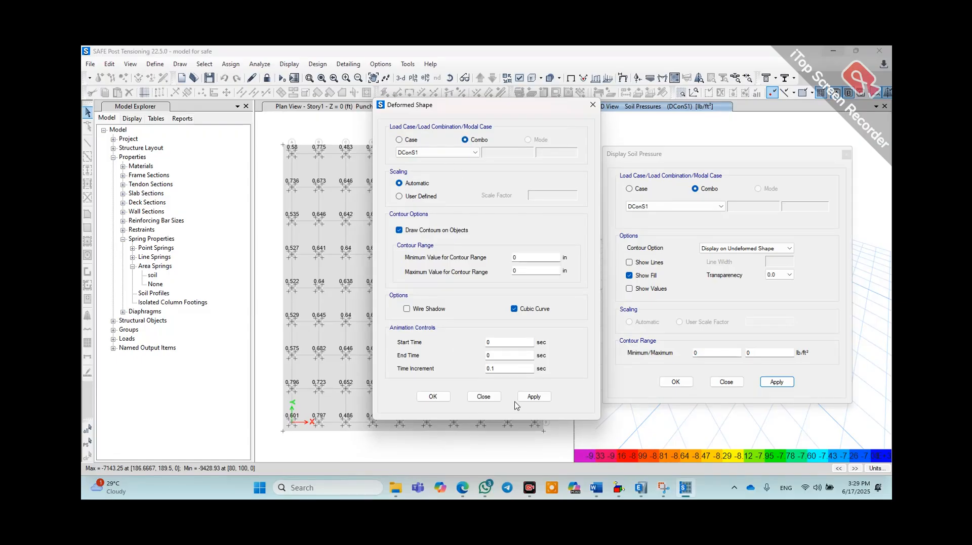
pyautogui.click(533, 398)
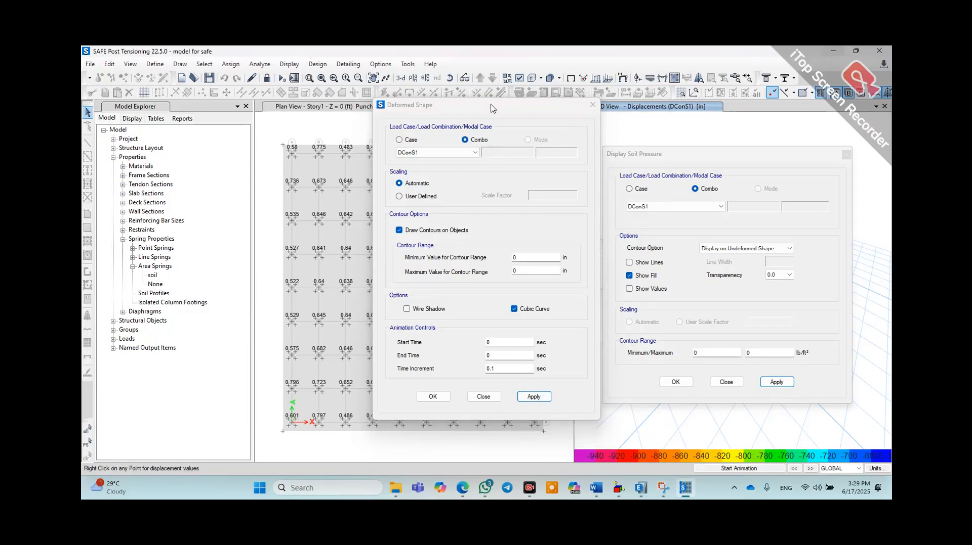
pyautogui.moveTo(505, 113); pyautogui.dragTo(713, 125)
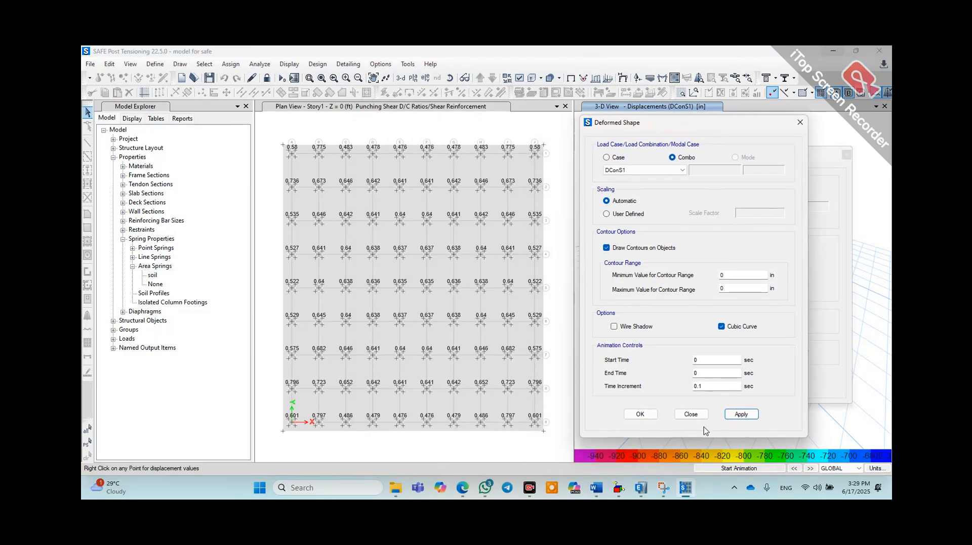
pyautogui.click(740, 413)
pyautogui.click(430, 132)
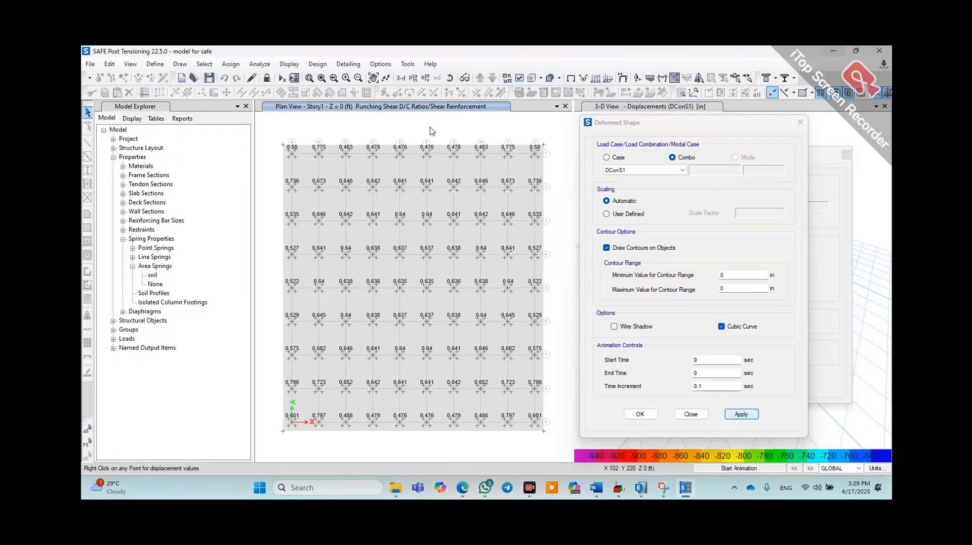
pyautogui.click(739, 415)
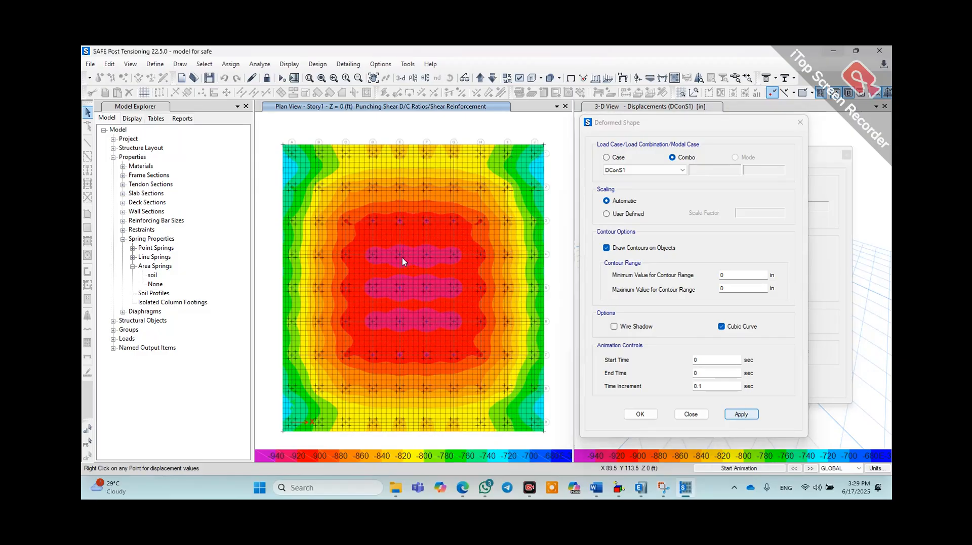
pyautogui.rightClick(402, 261)
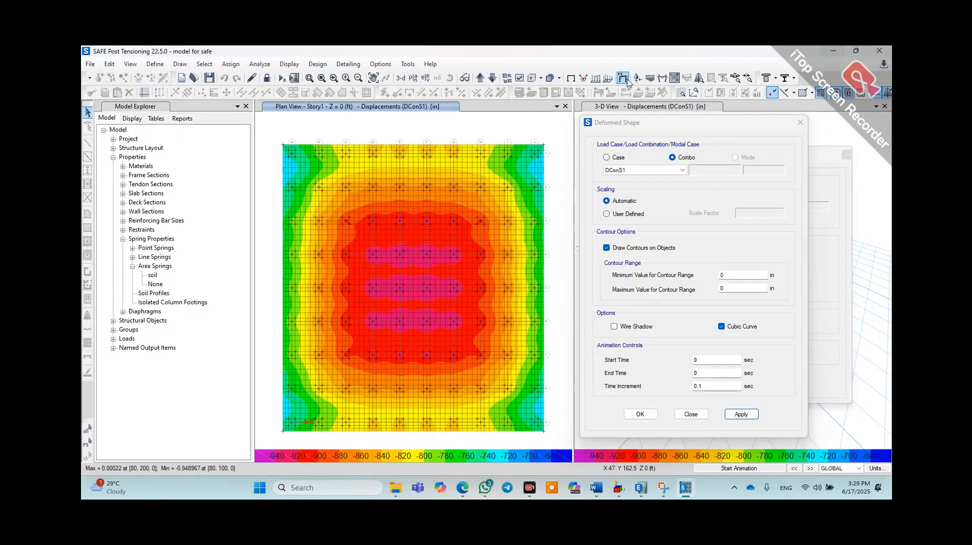
# Try to display the Moment 3-3 beam/column force diagram for the Dead load case
pyautogui.click(662, 78)
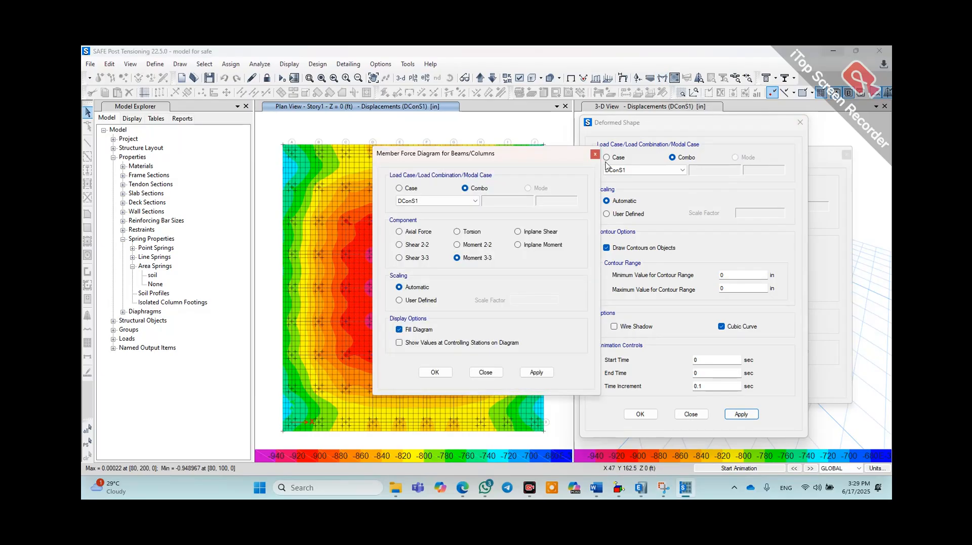
pyautogui.click(424, 192)
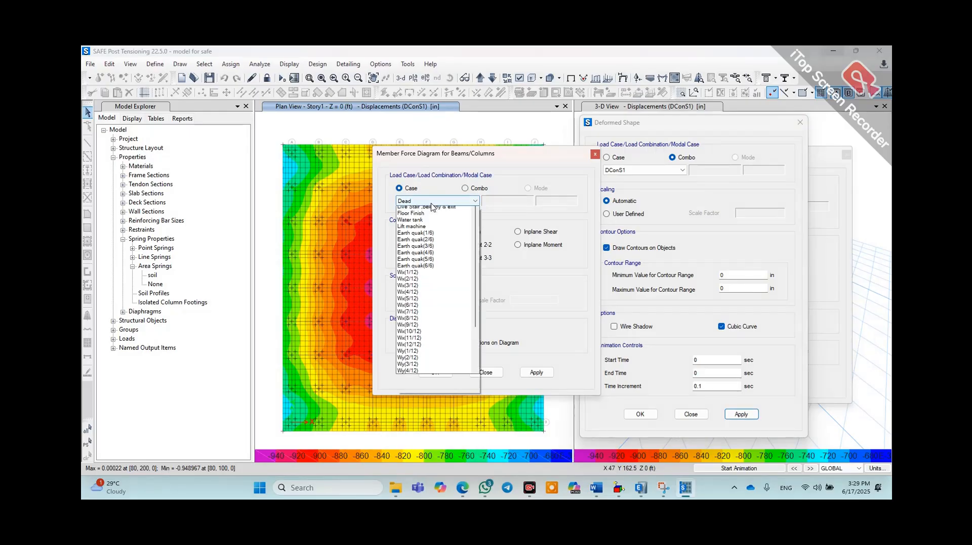
pyautogui.click(432, 203)
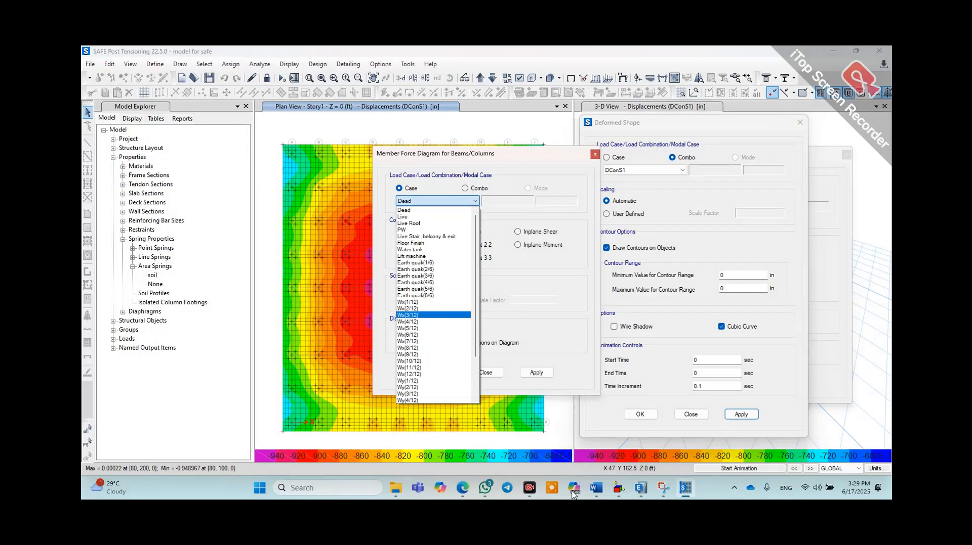
pyautogui.click(512, 460)
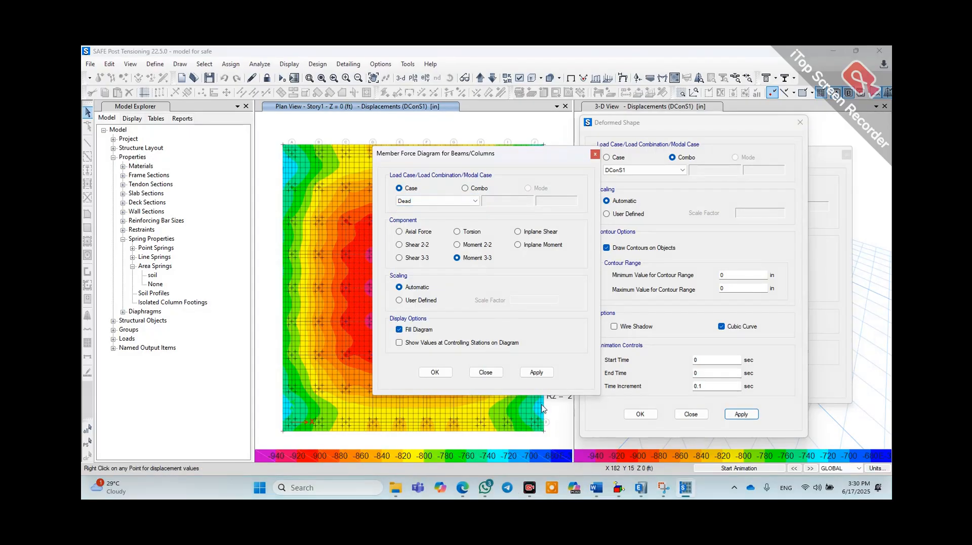
pyautogui.click(535, 373)
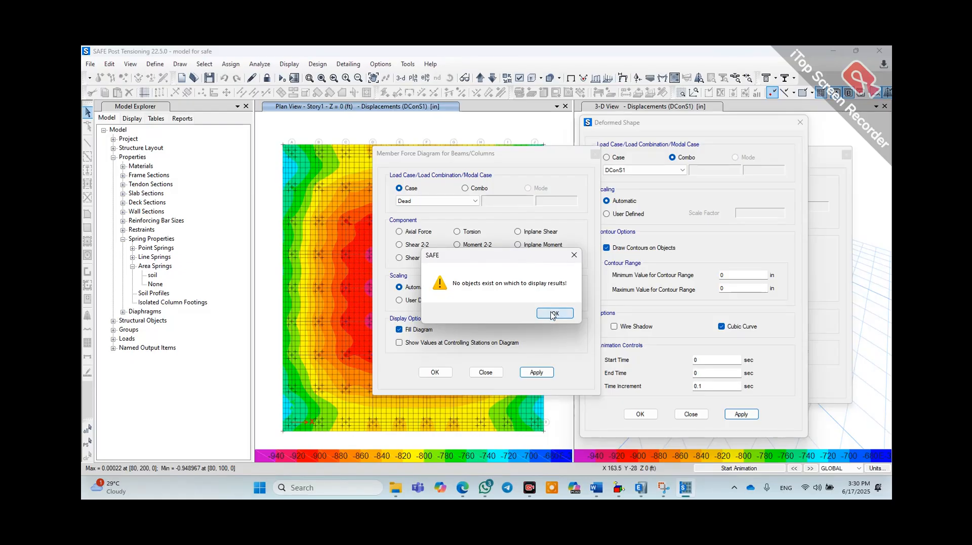
pyautogui.click(554, 313)
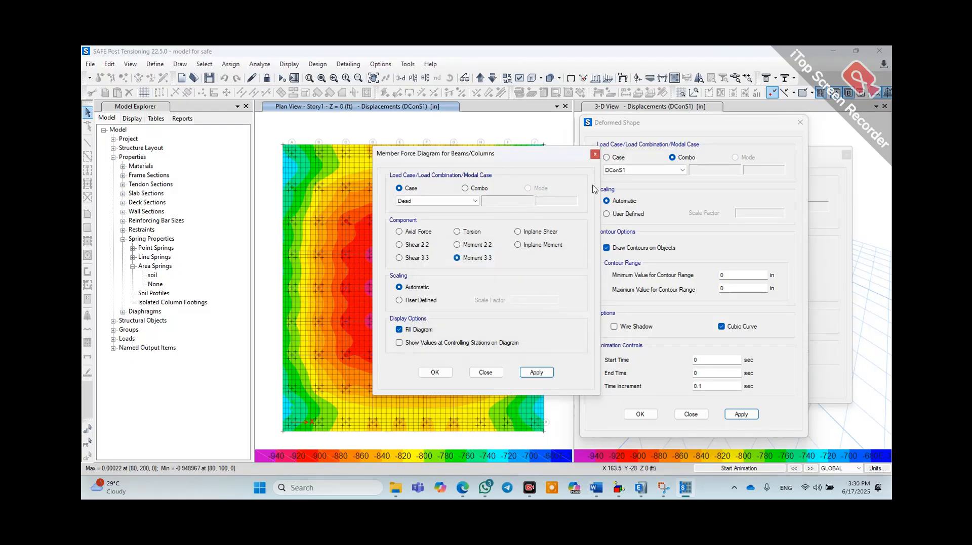
pyautogui.click(595, 154)
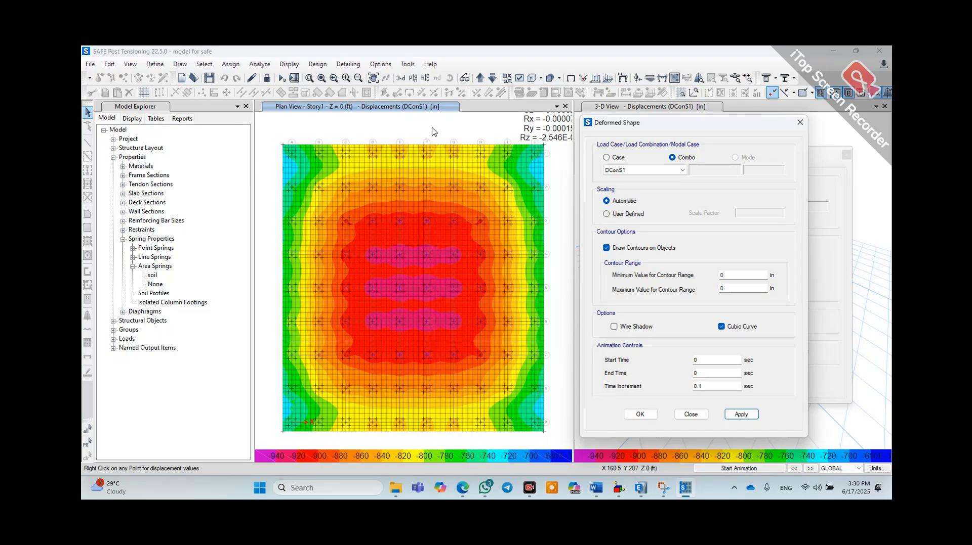
# Close the deformed shape settings, display the DConS1 soil pressures as filled contours in the plan view, and activate the 3-D view
pyautogui.click(327, 104)
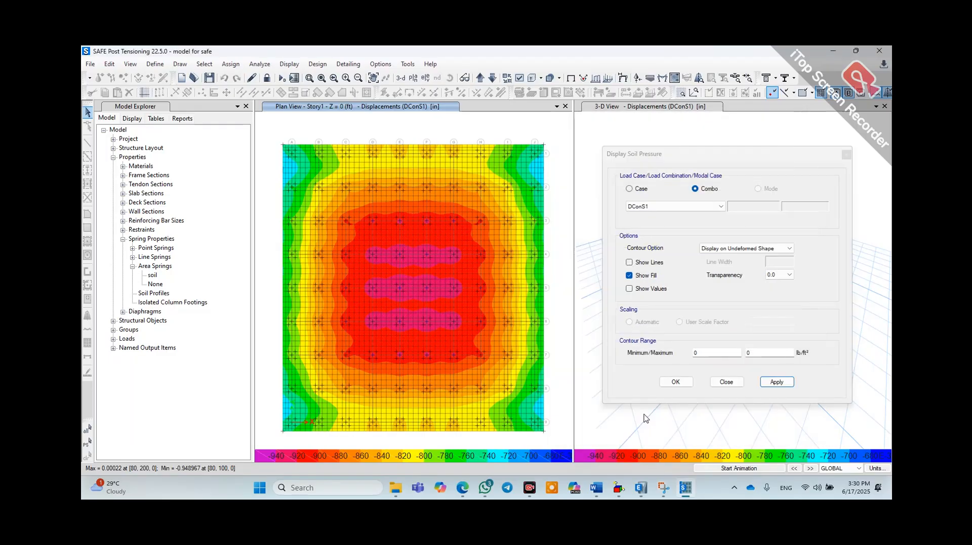
pyautogui.click(688, 415)
pyautogui.click(689, 384)
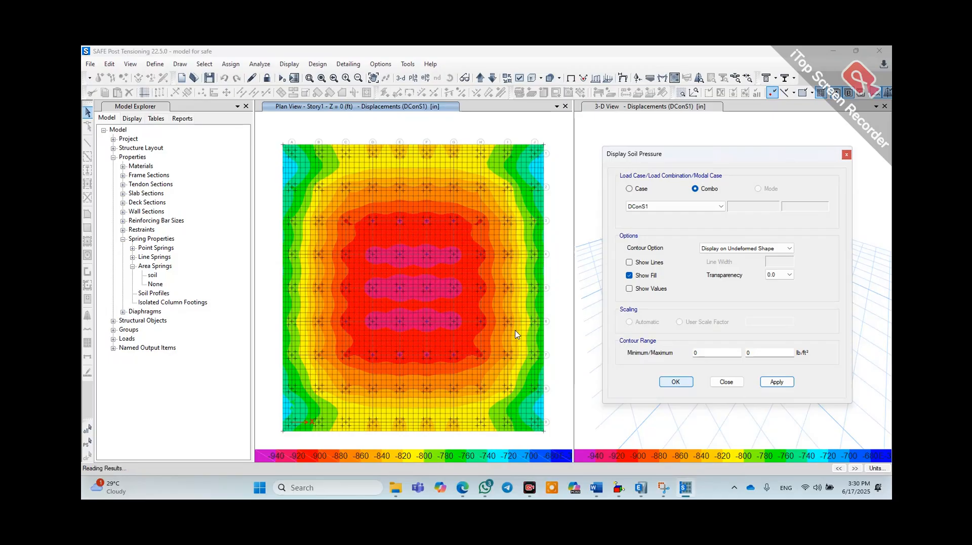
pyautogui.click(675, 383)
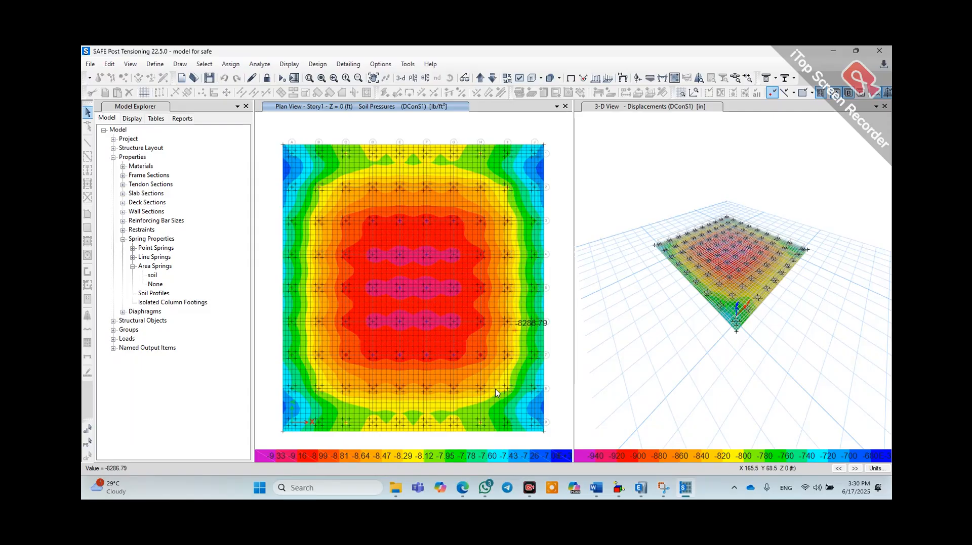
pyautogui.click(666, 107)
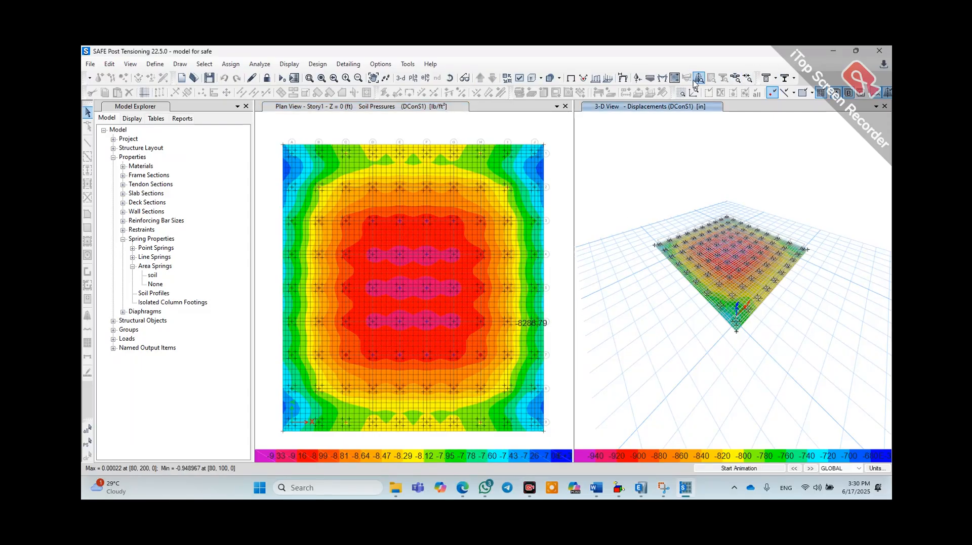